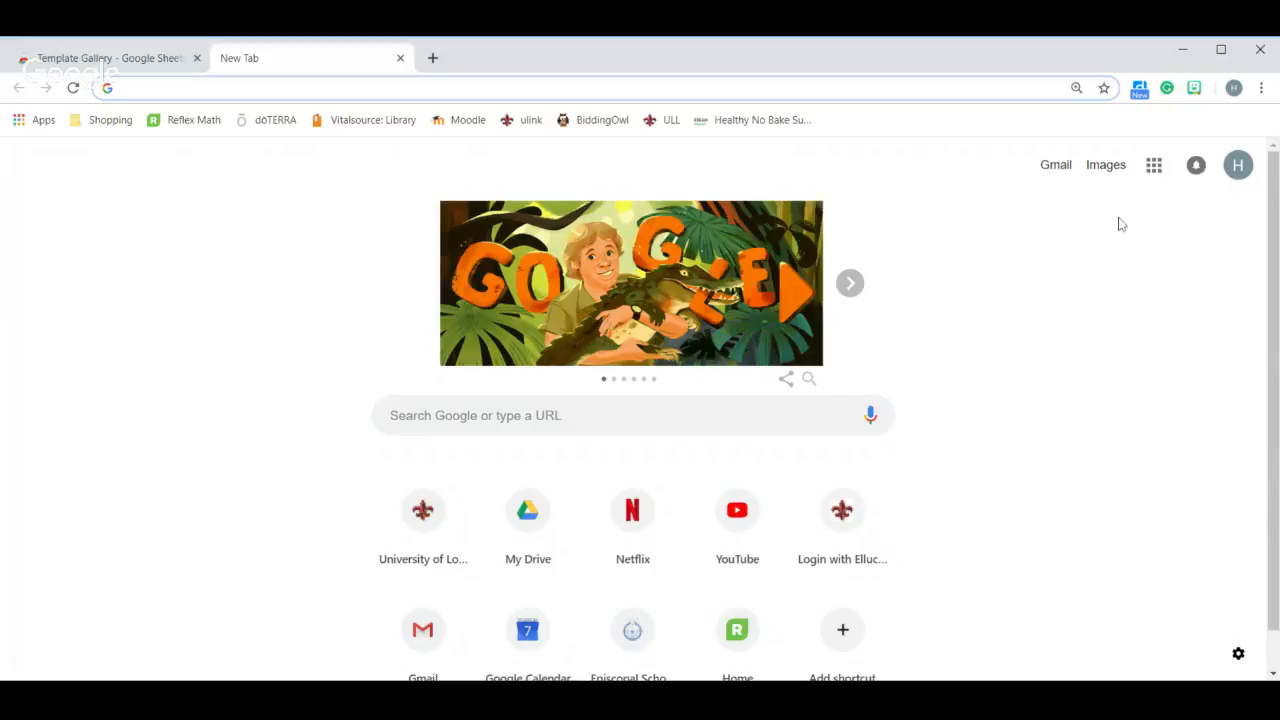
# Step: Open Google Drive and create a new blank Google Sheets spreadsheet
pyautogui.click(1155, 170)
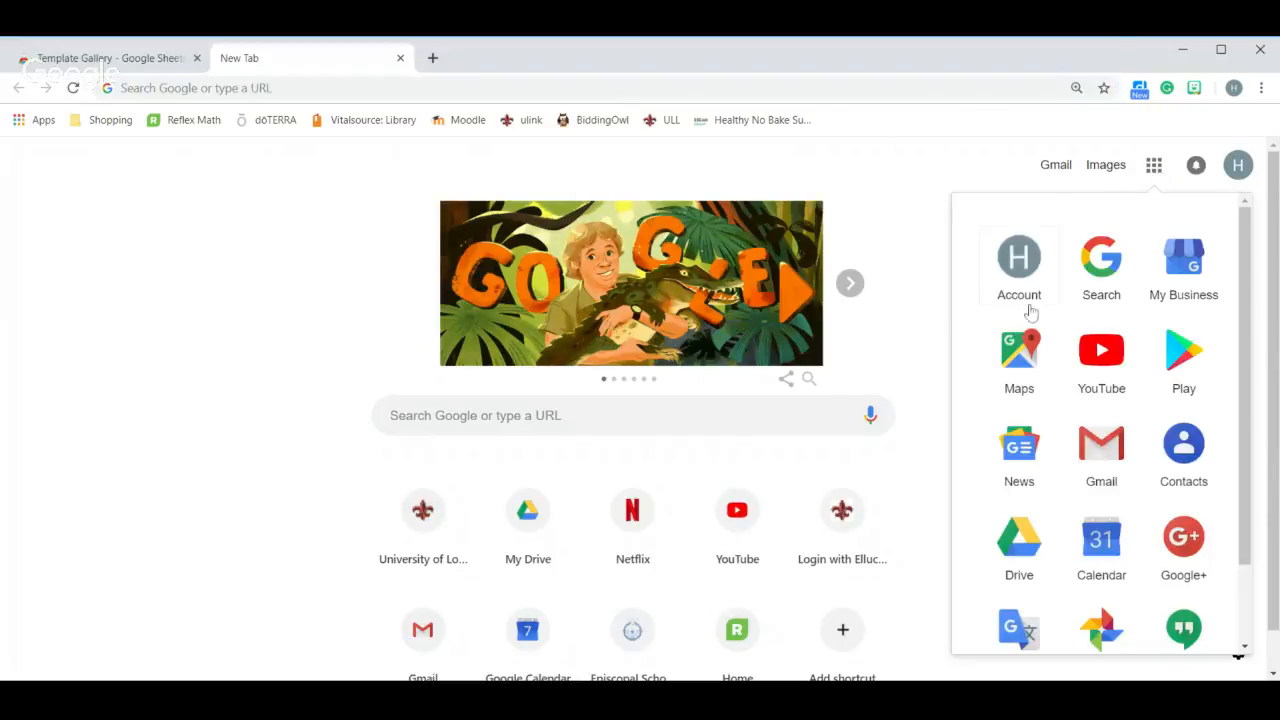
pyautogui.click(1010, 540)
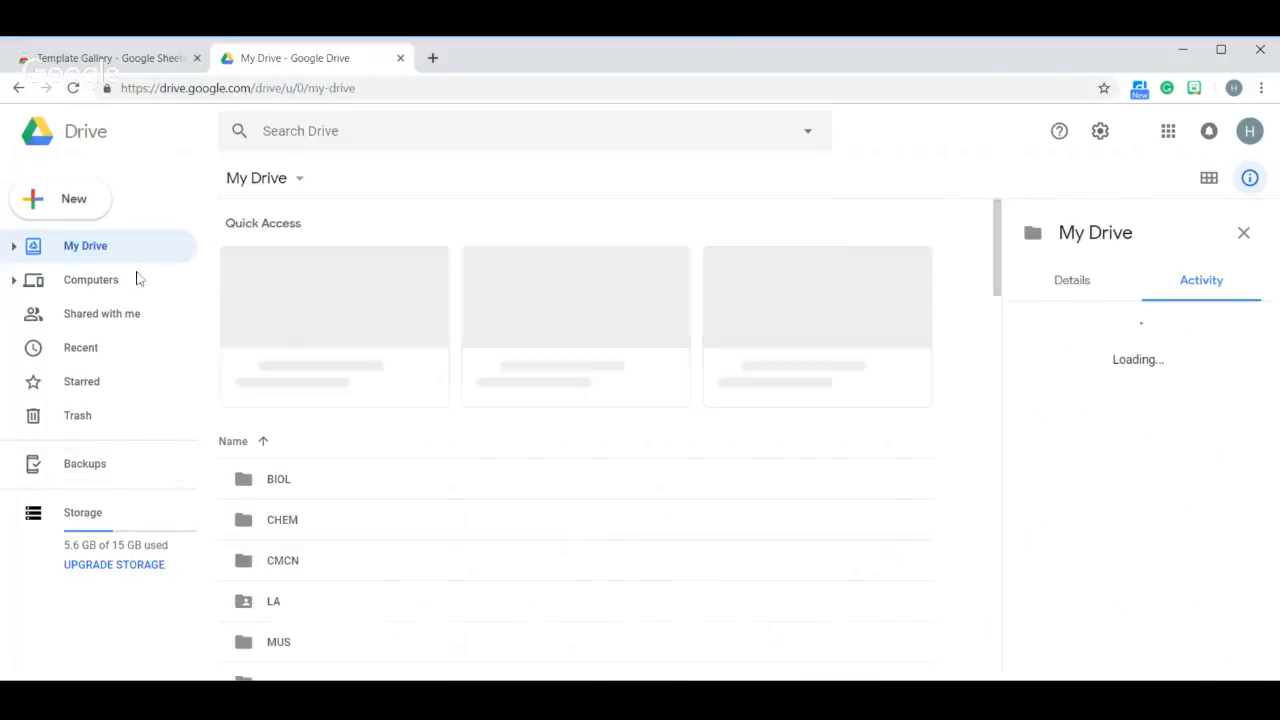
pyautogui.click(66, 207)
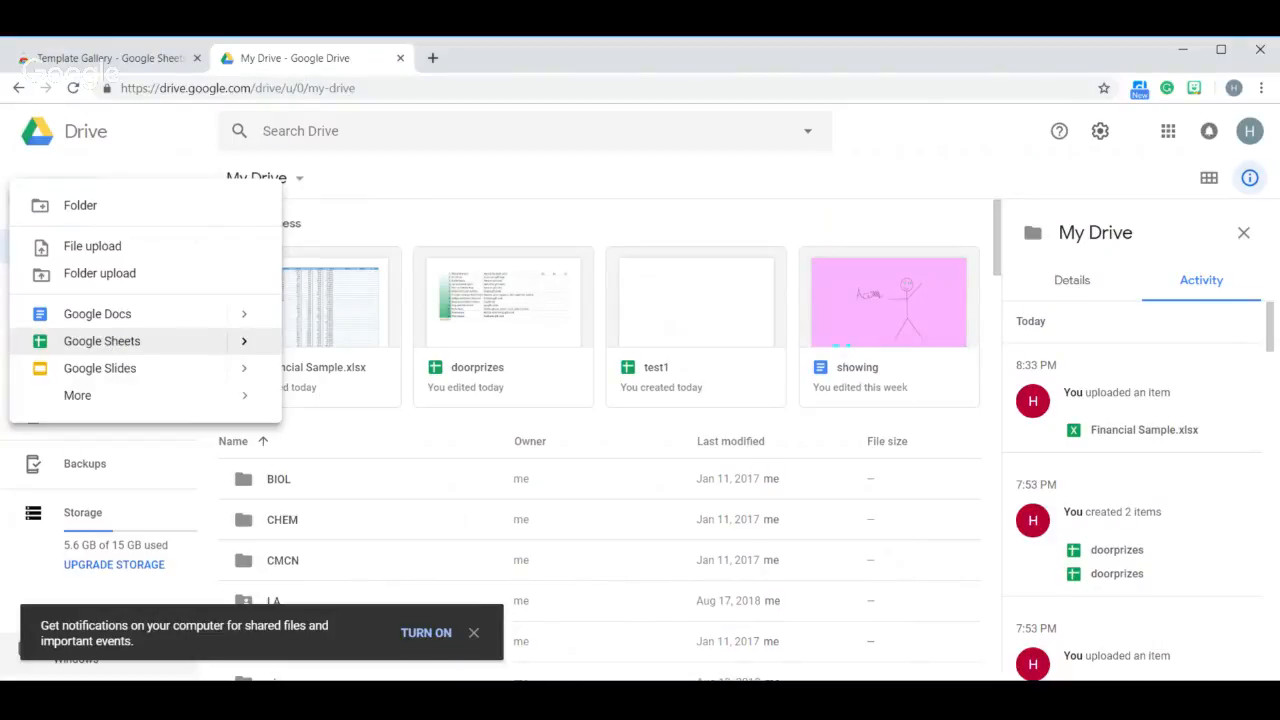
pyautogui.click(113, 341)
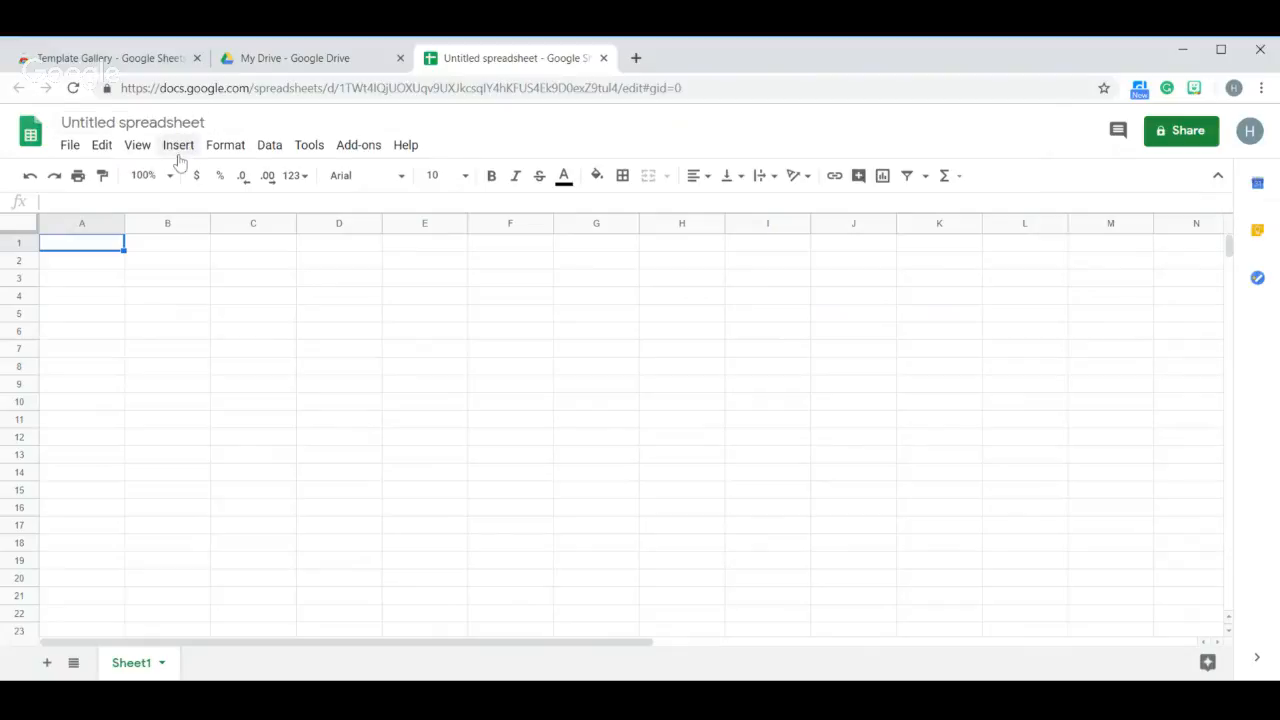
# Step: Import Financial Sample.xlsx from My Drive with the Replace spreadsheet option, and dismiss the Explore insights tip
pyautogui.click(69, 150)
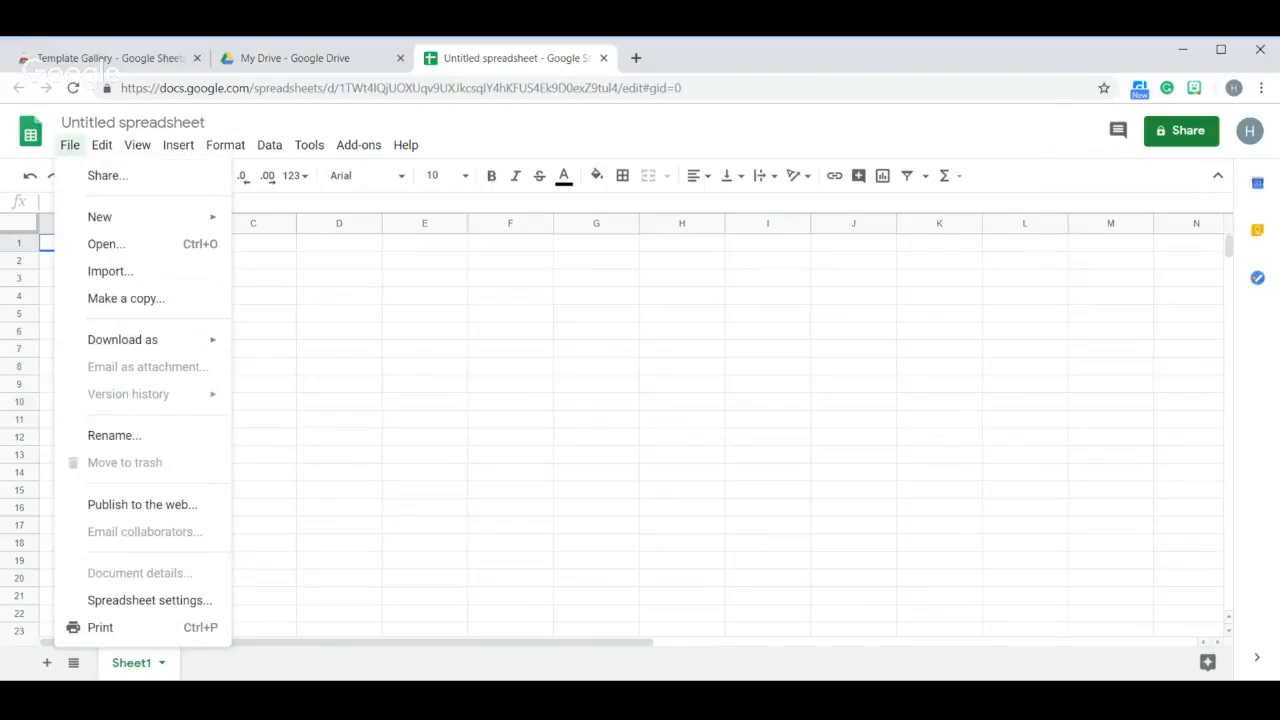
pyautogui.click(127, 279)
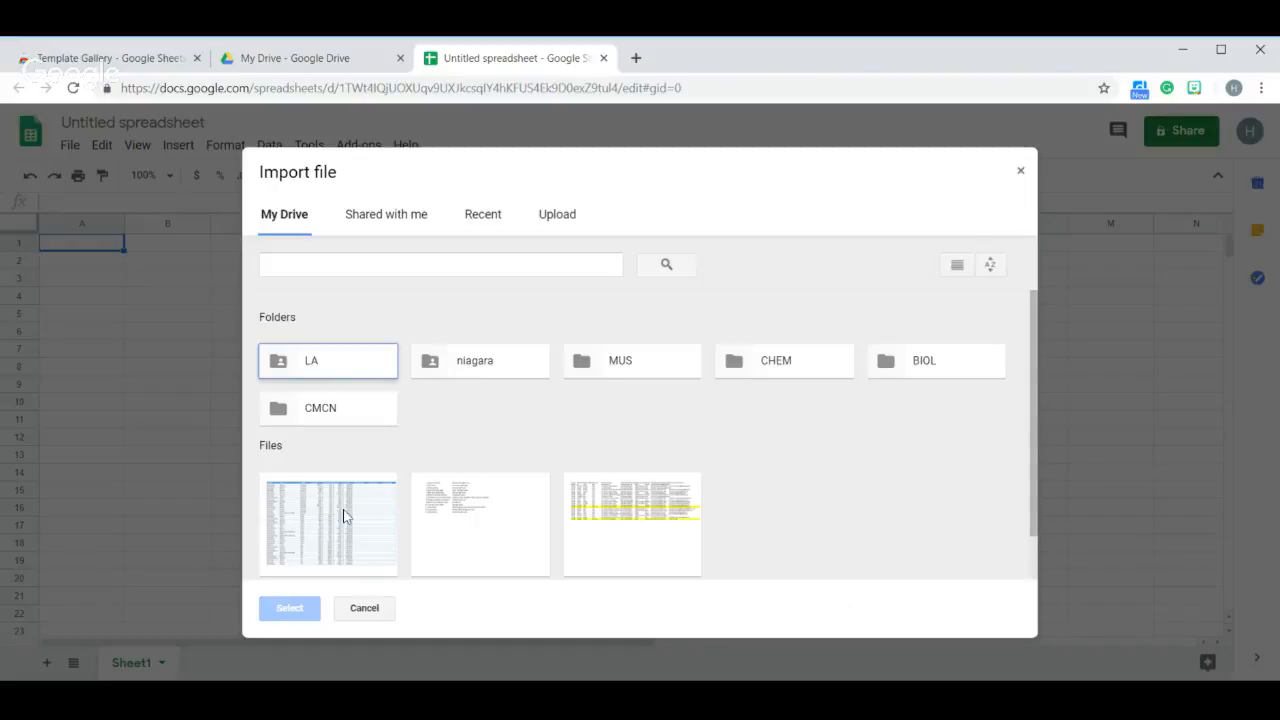
pyautogui.scroll(-1, 343, 515)
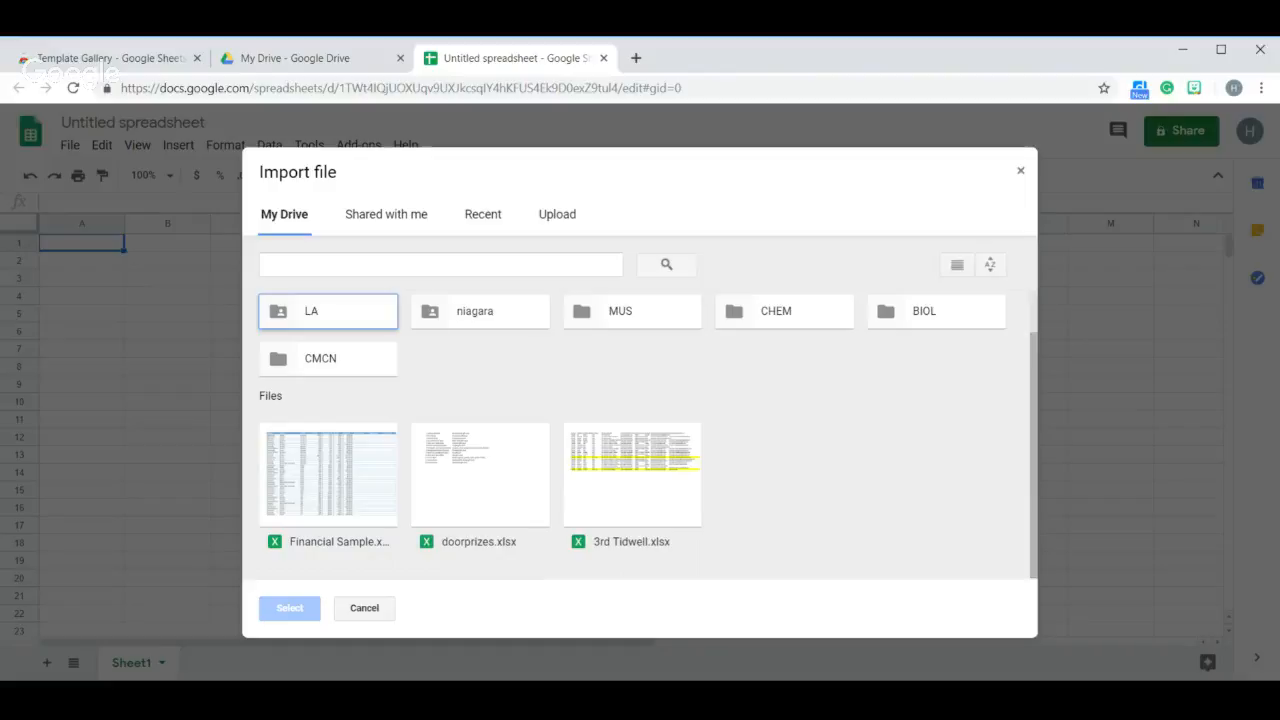
pyautogui.doubleClick(334, 477)
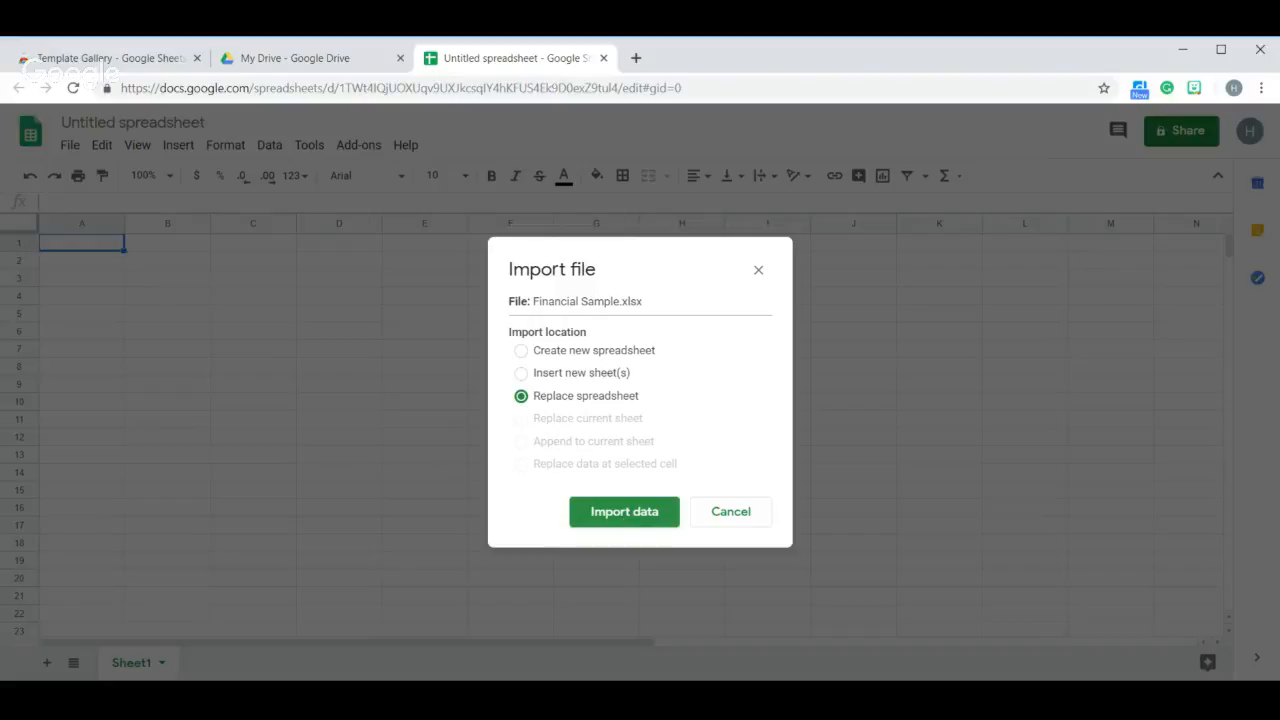
pyautogui.click(628, 514)
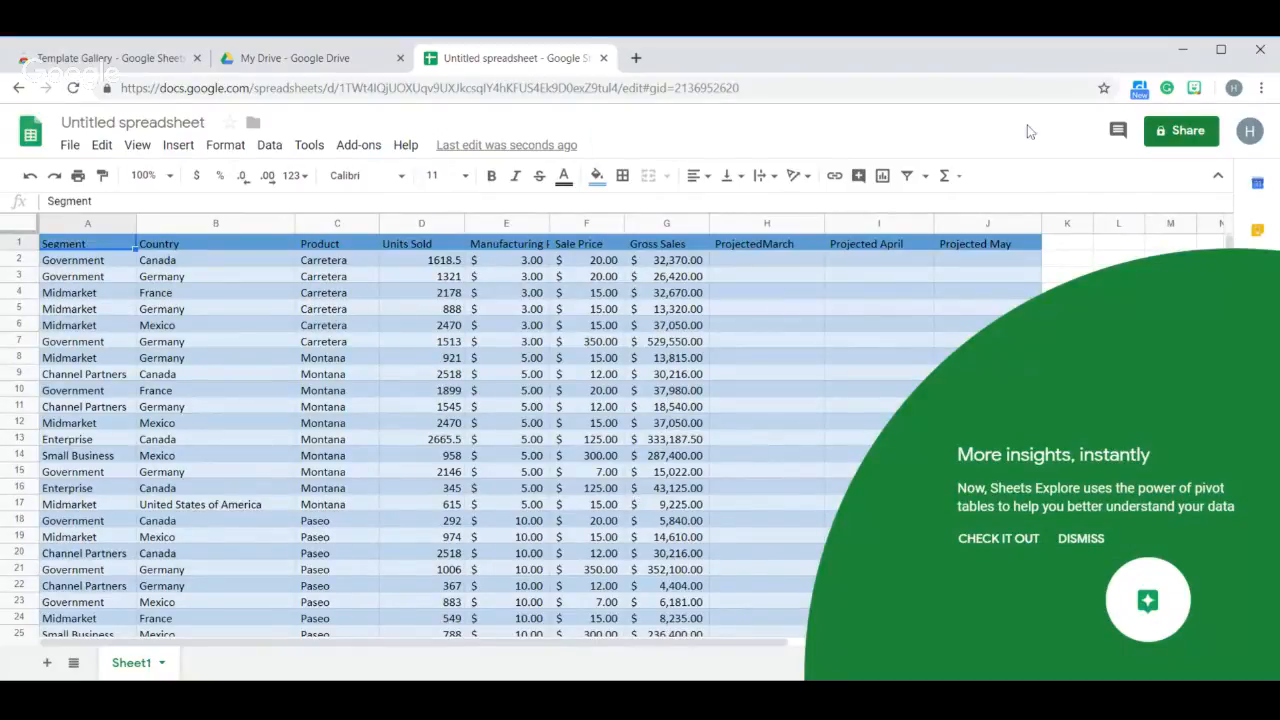
pyautogui.click(1075, 263)
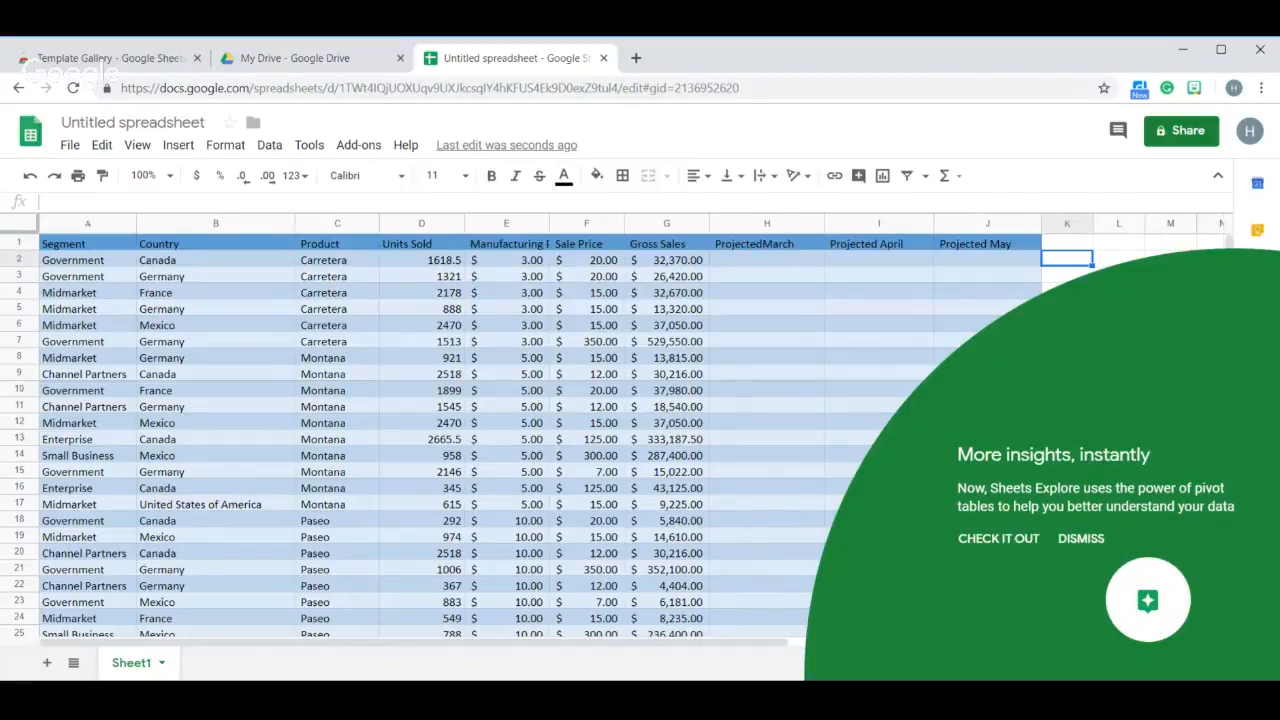
pyautogui.click(1068, 543)
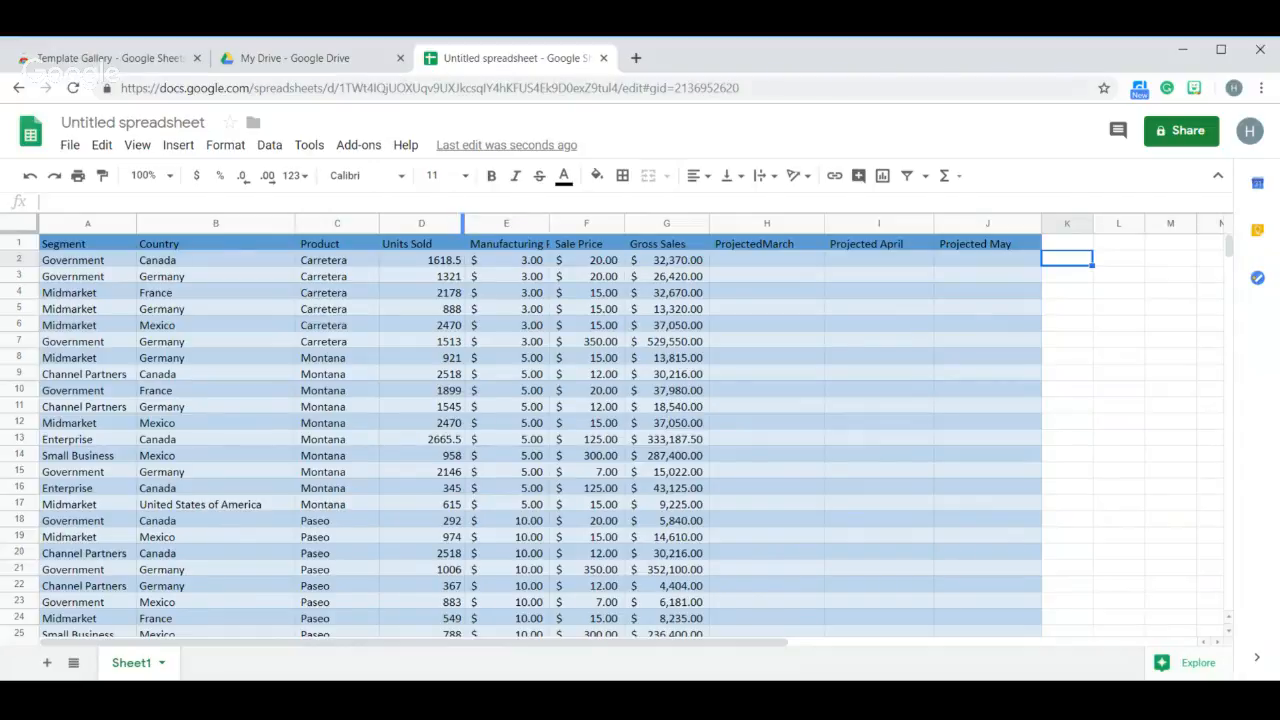
# Step: Rename the spreadsheet as Sample1
pyautogui.click(133, 122)
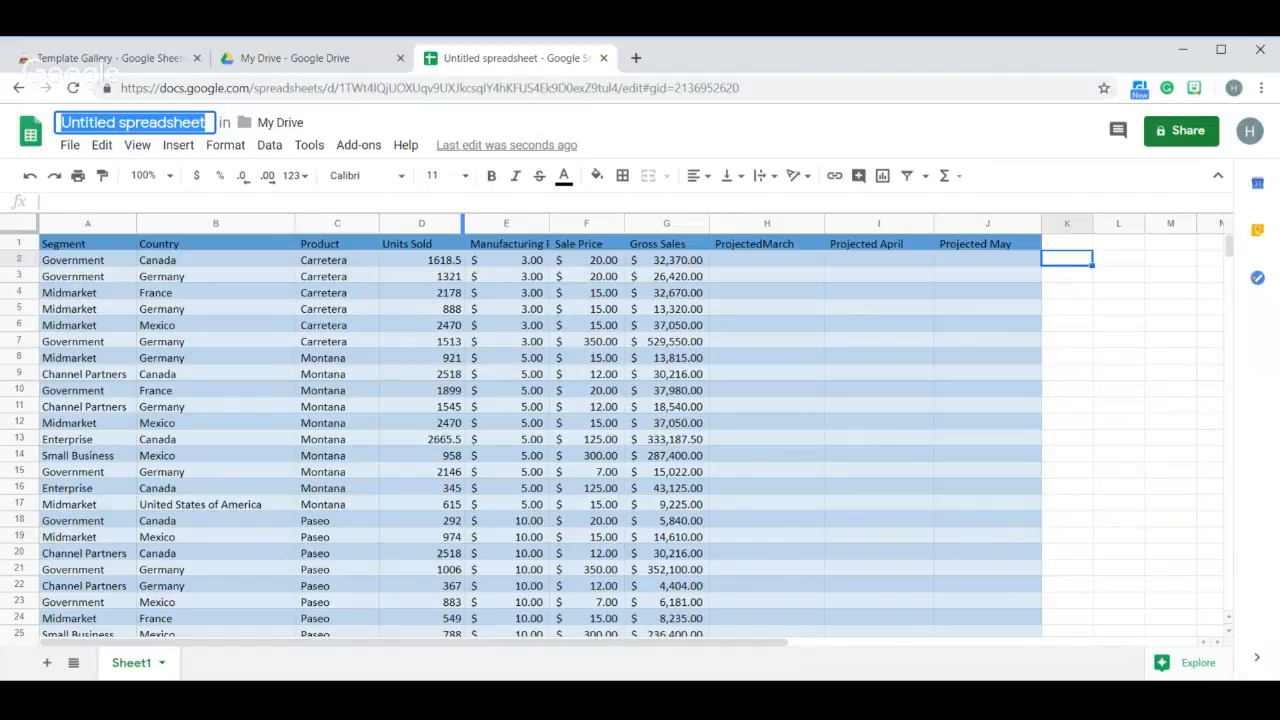
pyautogui.press('BackSpace')
pyautogui.write('Sample')
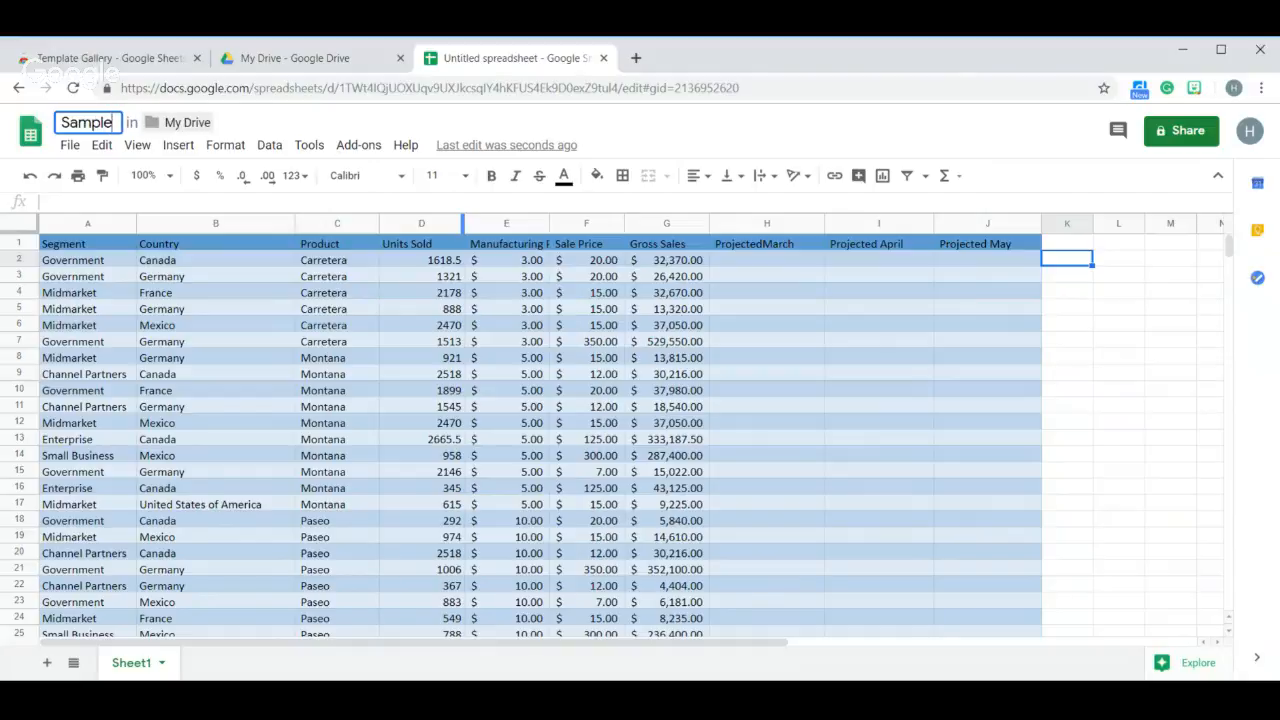
pyautogui.write('1')
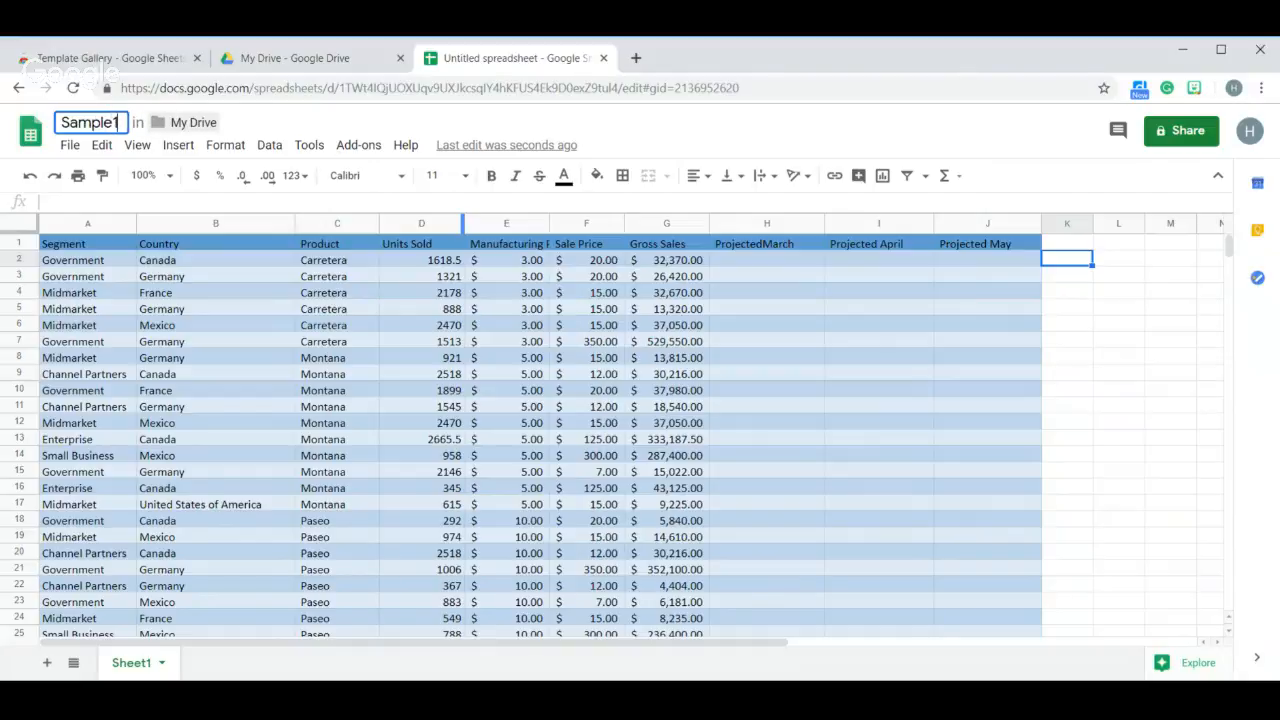
pyautogui.click(658, 137)
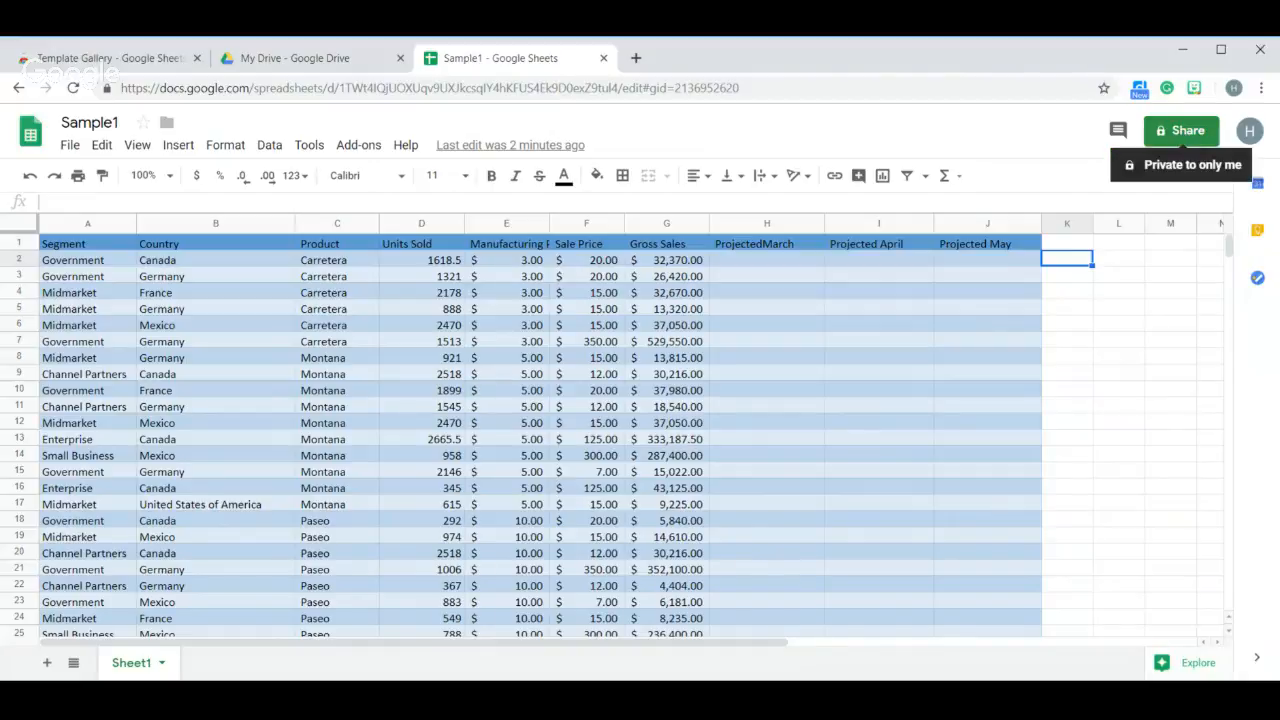
# Step: View the sharing options for the spreadsheet and close them without adding anyone
pyautogui.click(1188, 132)
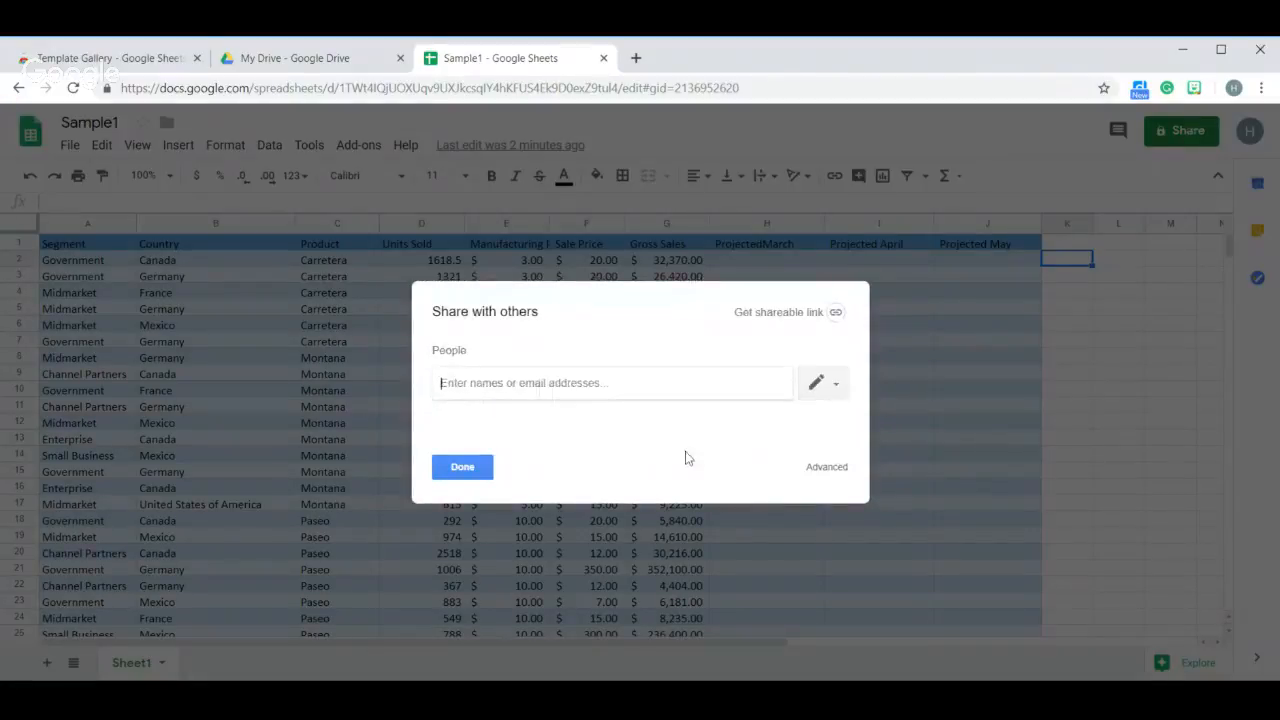
pyautogui.click(460, 467)
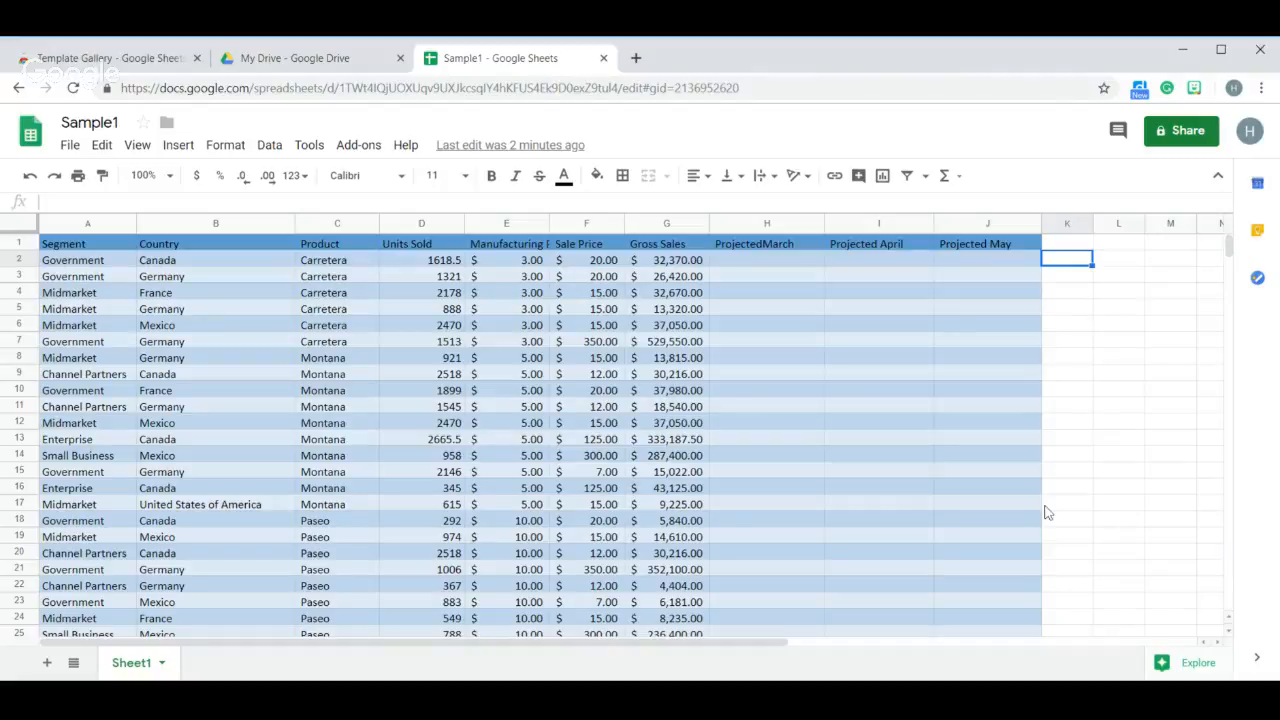
pyautogui.scroll(-1, 1046, 512)
pyautogui.scroll(1, 1046, 512)
pyautogui.moveTo(510, 260); pyautogui.dragTo(535, 605)
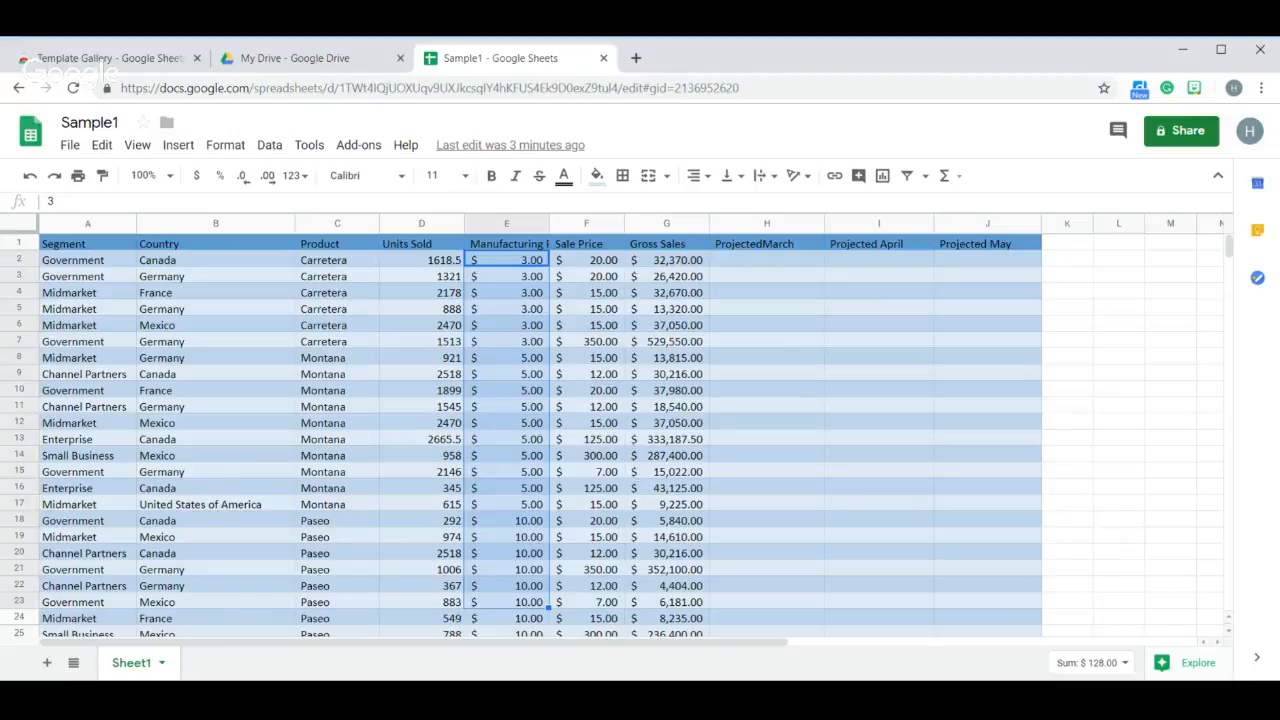
pyautogui.click(1161, 522)
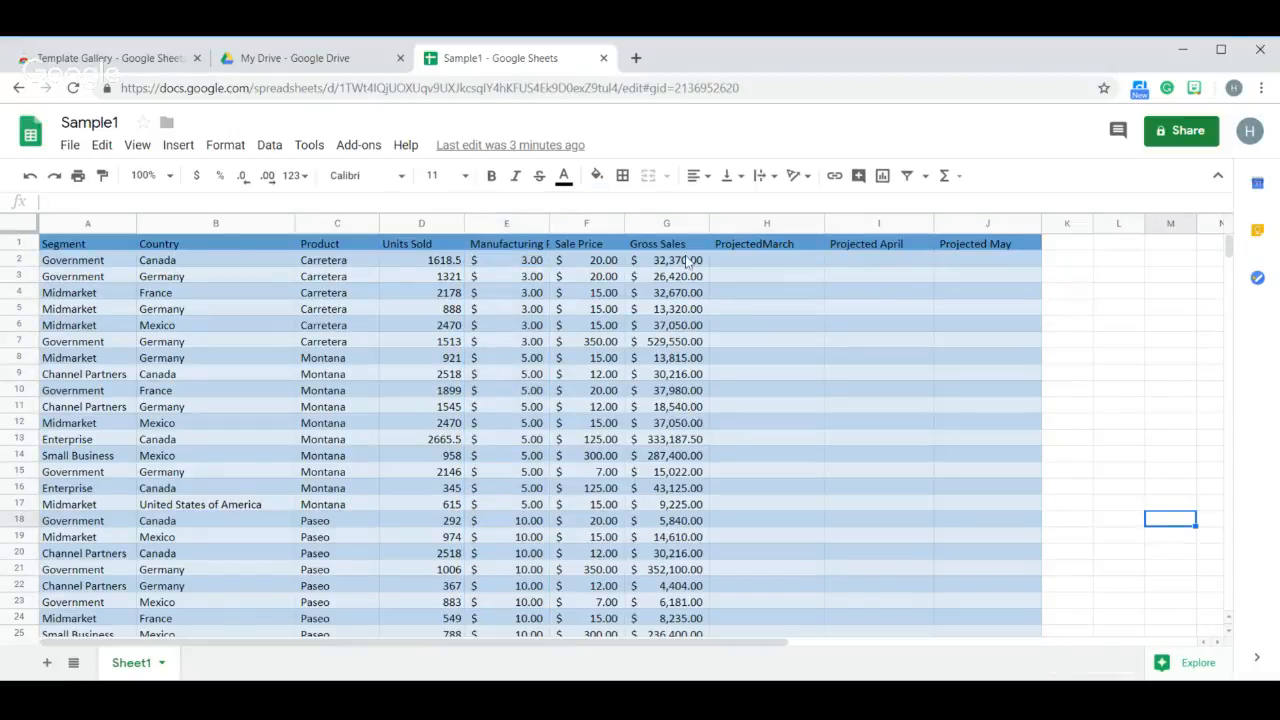
pyautogui.moveTo(688, 262); pyautogui.dragTo(680, 357)
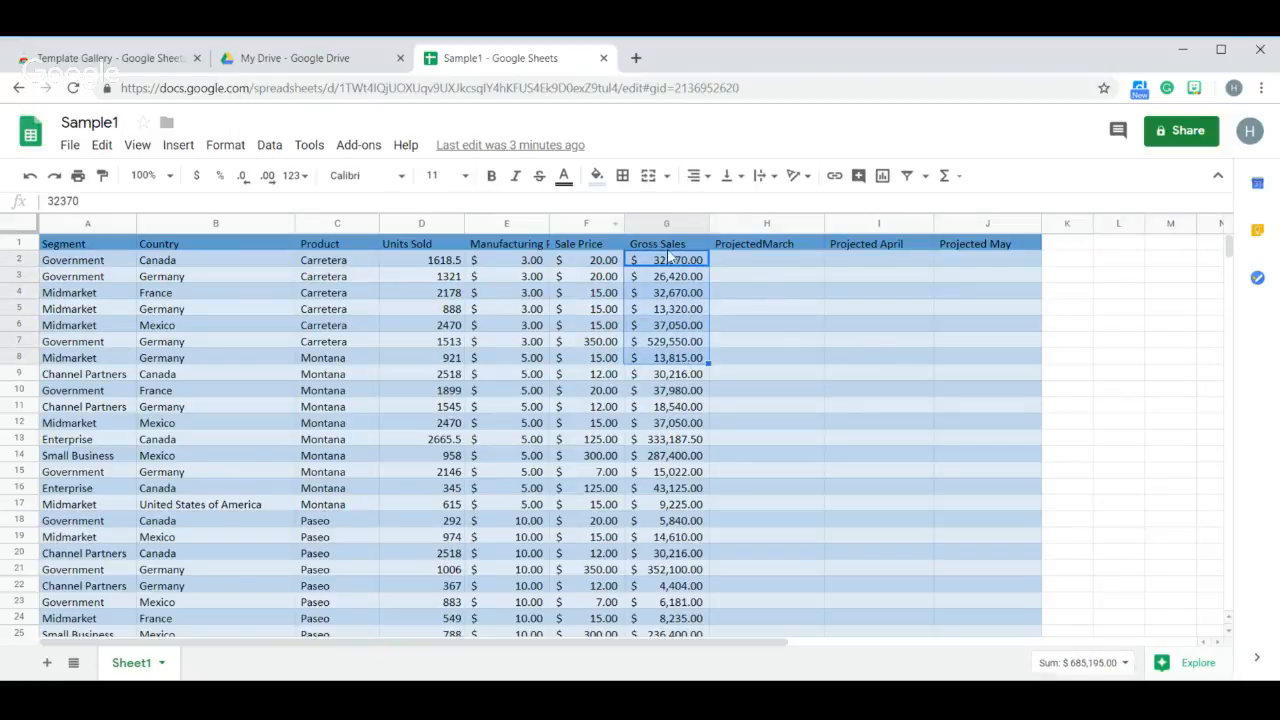
pyautogui.click(1076, 345)
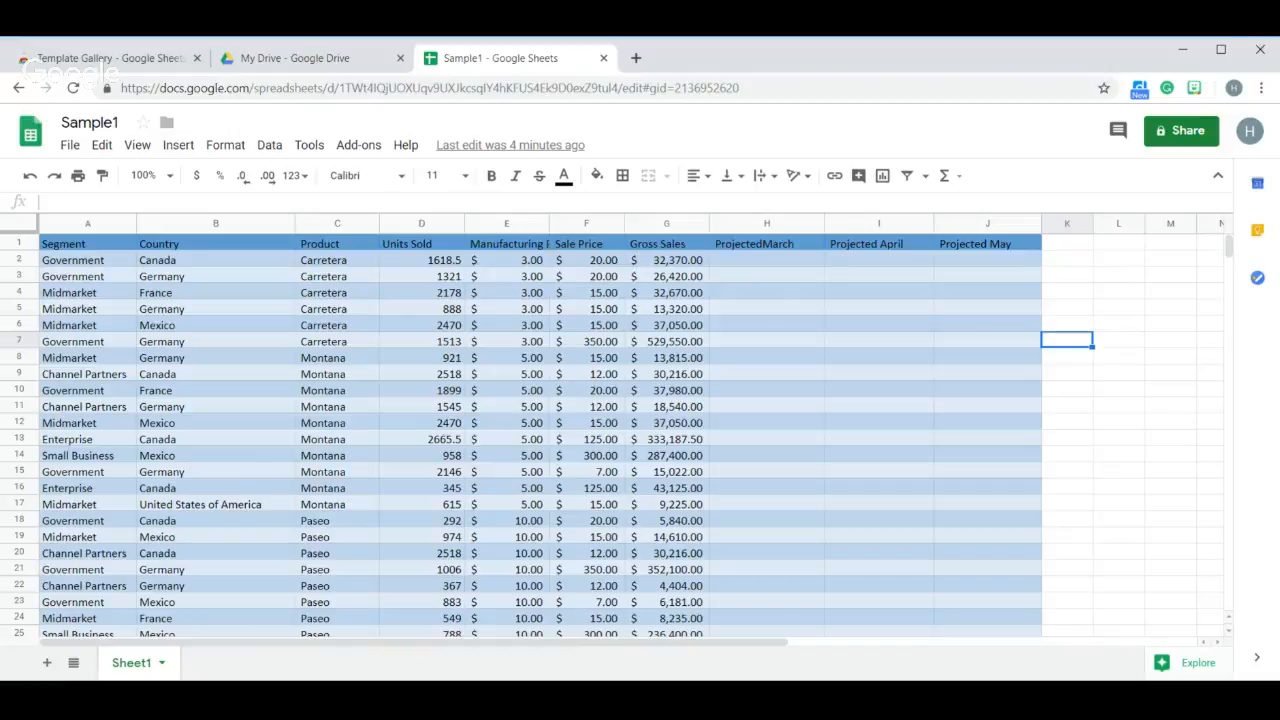
# Step: Start a color scale conditional formatting rule for the Gross Sales cells G2:G24
pyautogui.moveTo(665, 260); pyautogui.dragTo(666, 627)
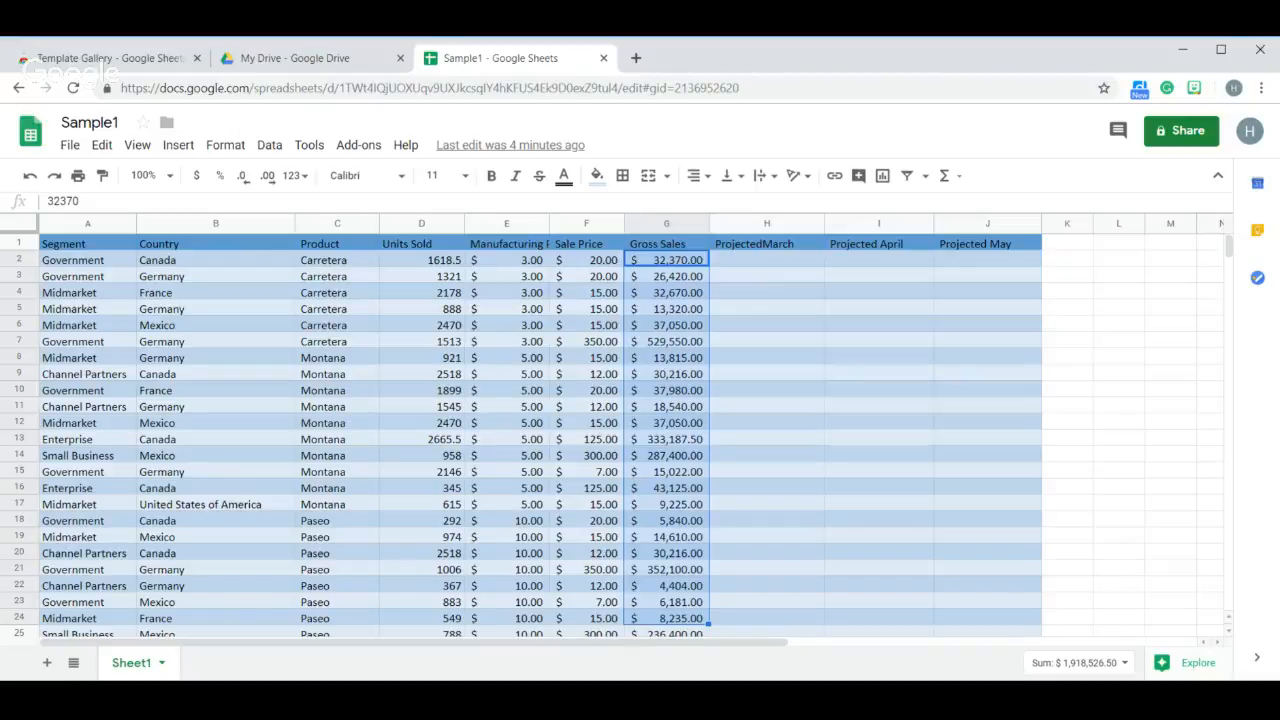
pyautogui.click(225, 146)
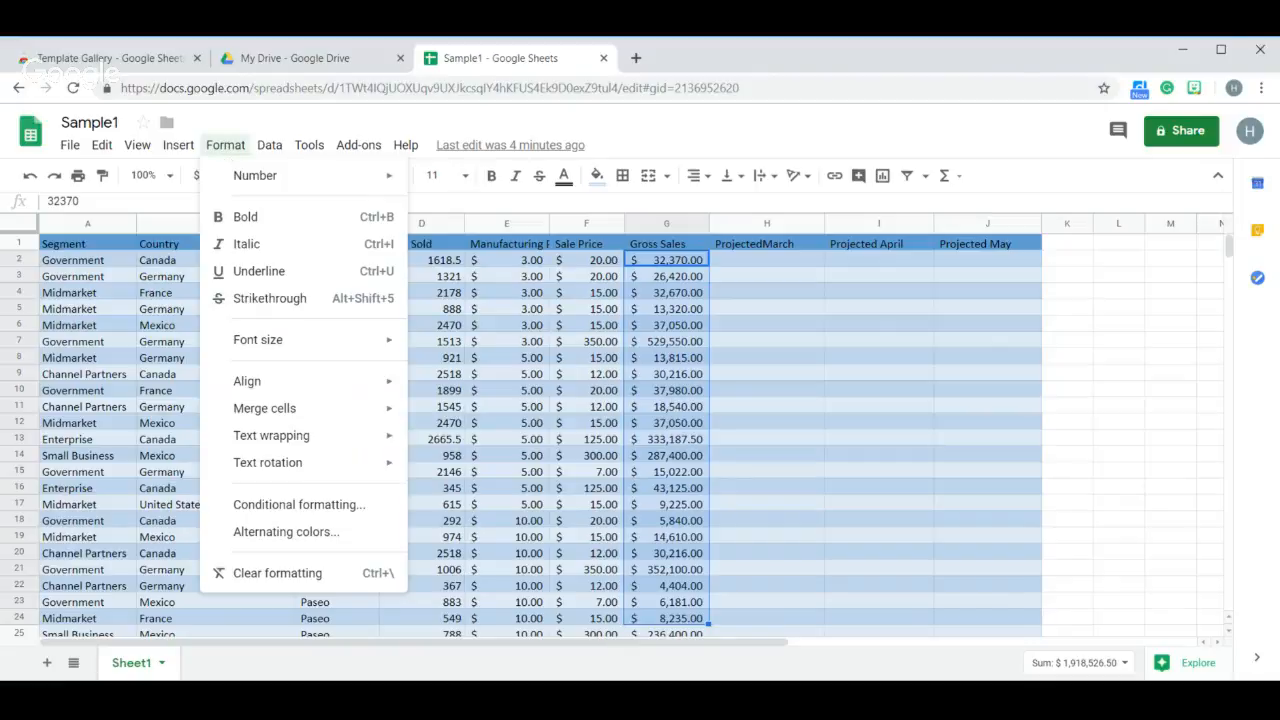
pyautogui.click(293, 507)
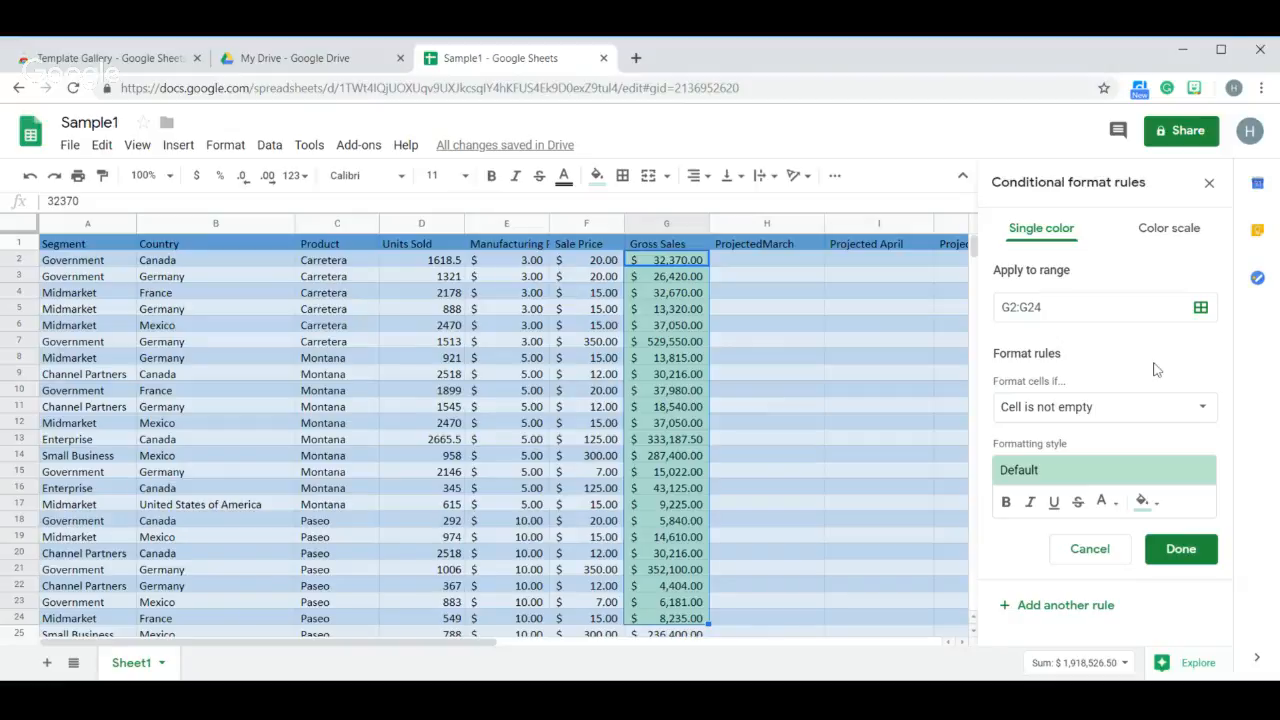
pyautogui.click(1167, 231)
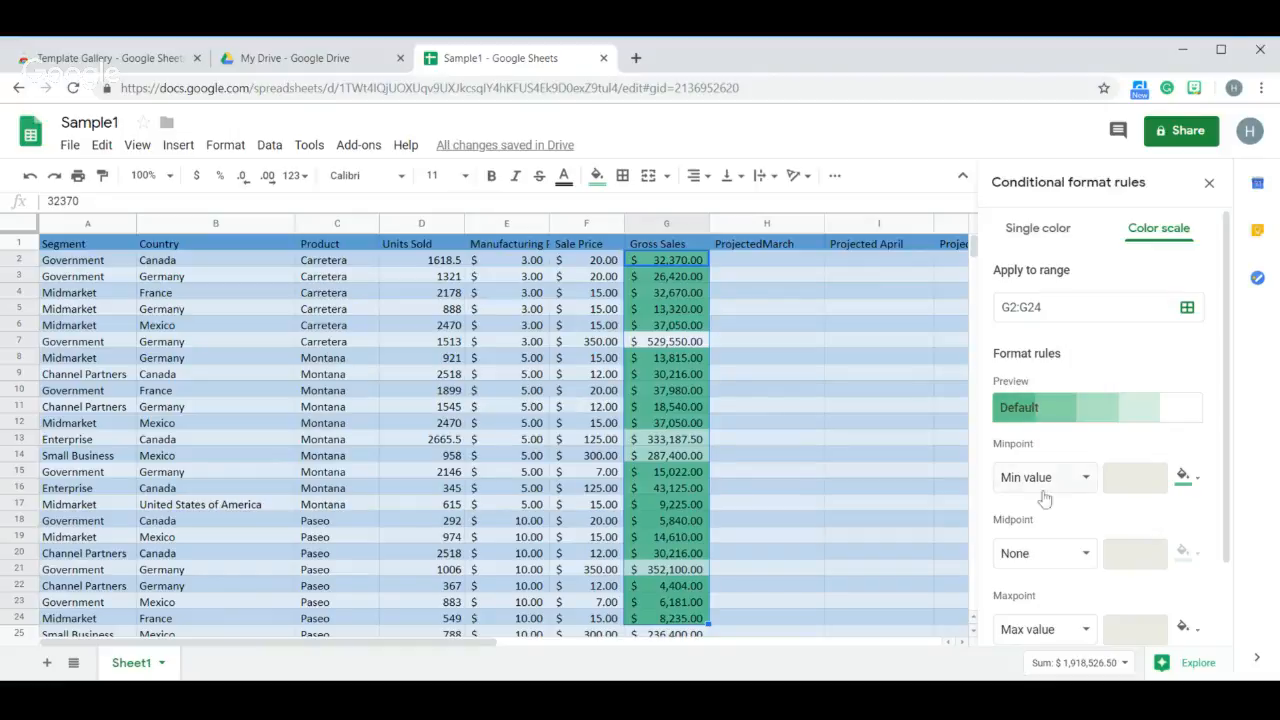
# Step: Set the color scale's minpoint color to white and its maxpoint color to green
pyautogui.click(1186, 478)
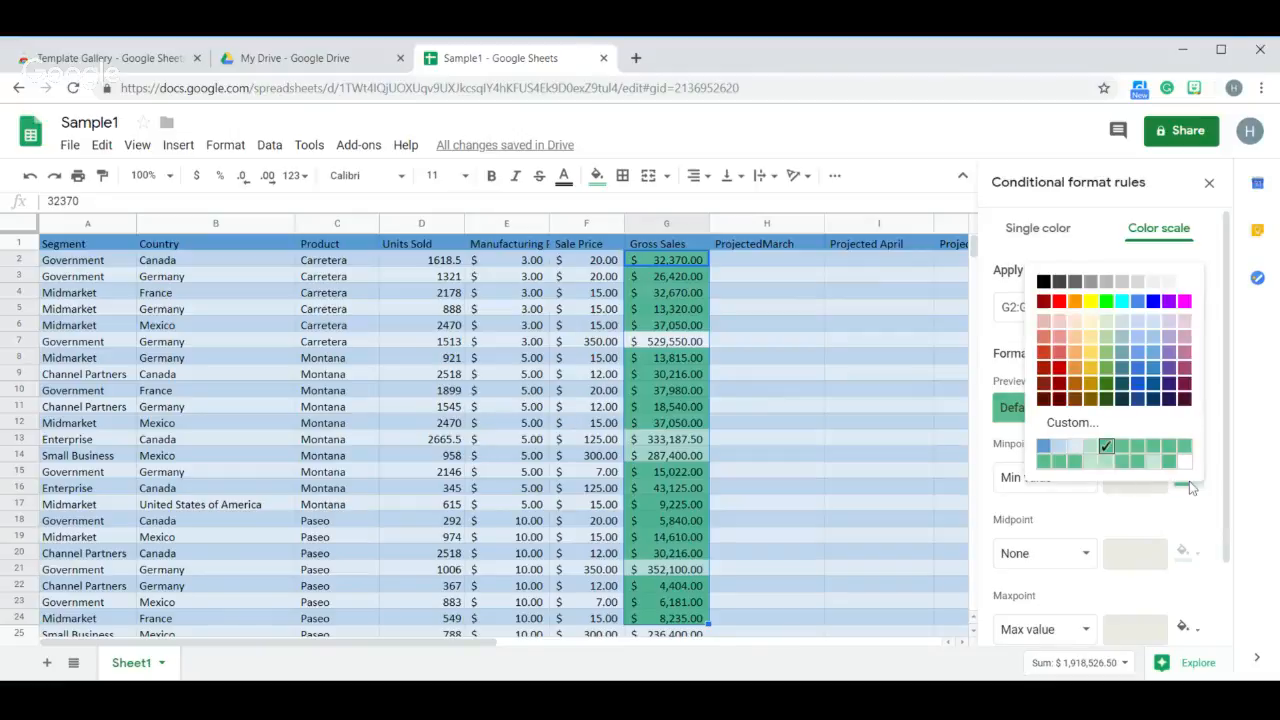
pyautogui.click(1185, 283)
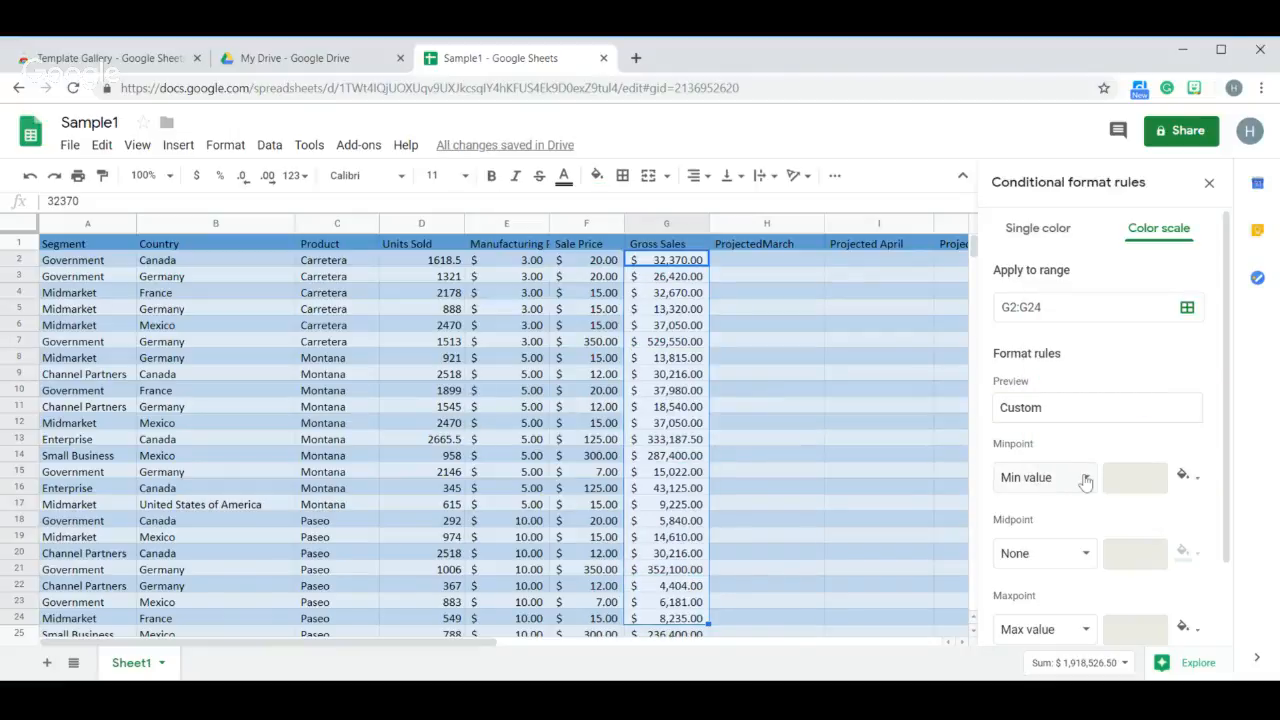
pyautogui.click(1185, 628)
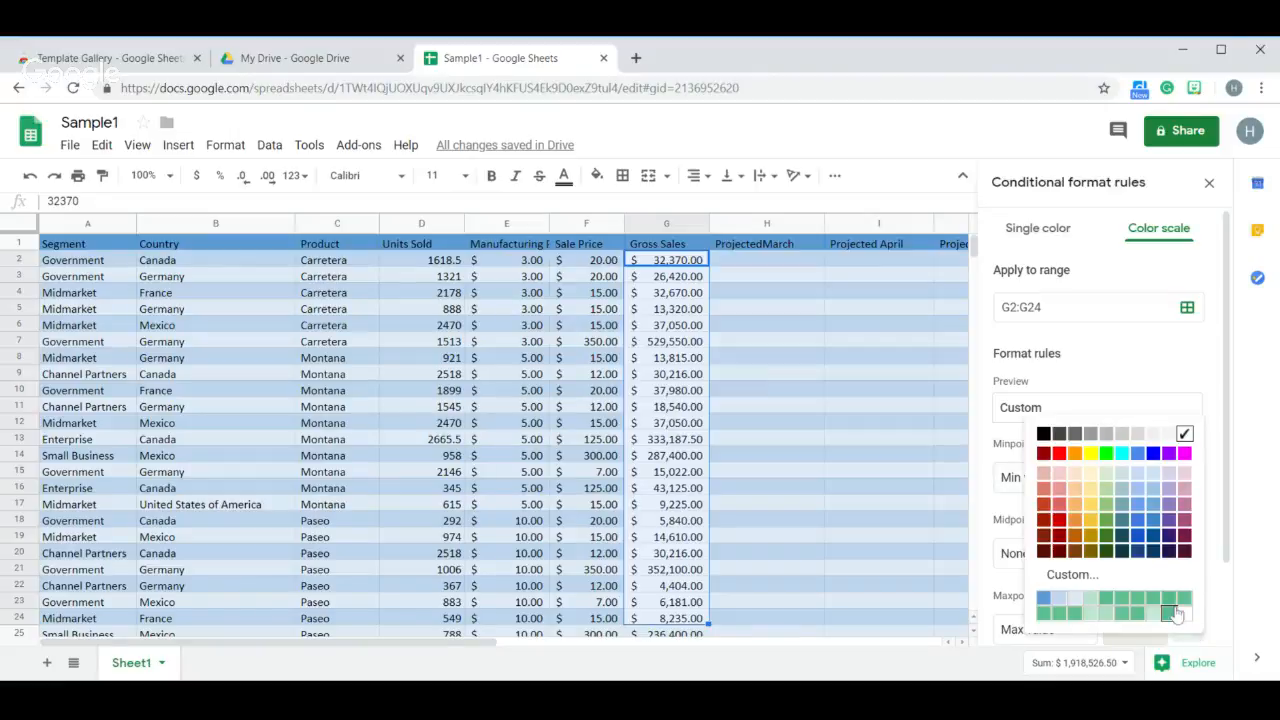
pyautogui.click(1106, 599)
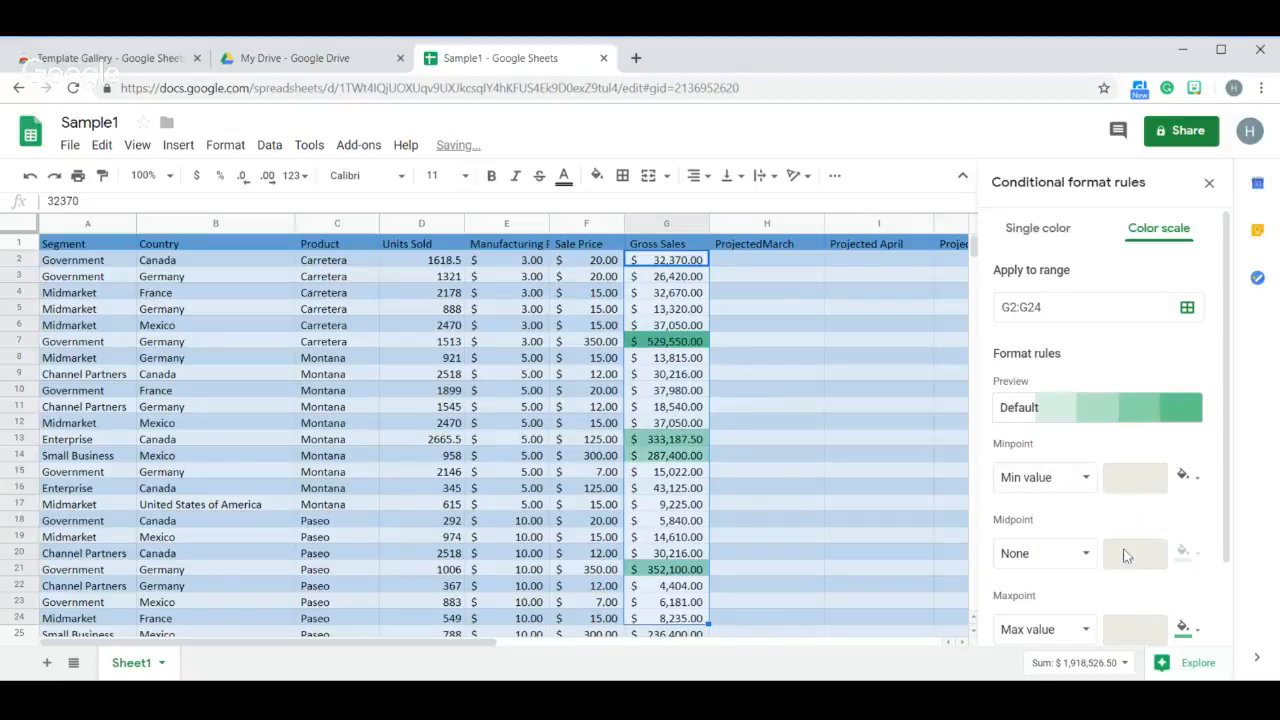
# Step: Set the color scale's midpoint to Percentile 50 and finish the rule
pyautogui.click(1068, 564)
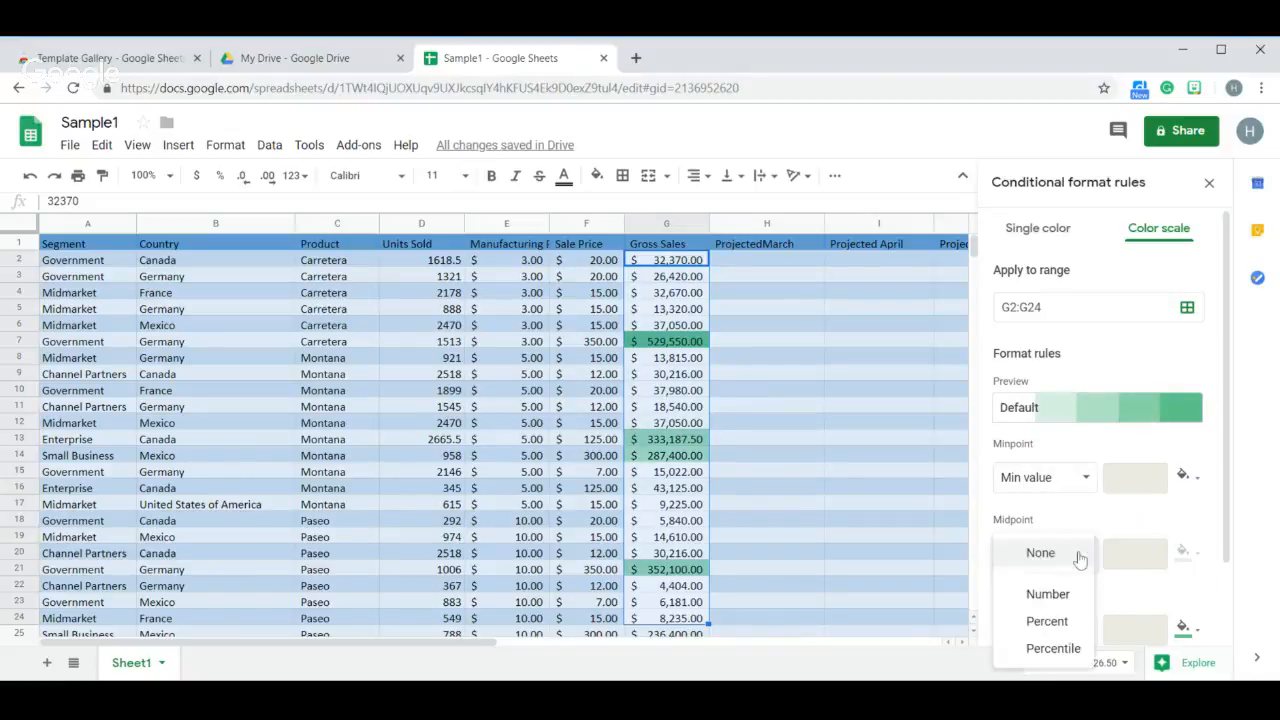
pyautogui.click(1056, 648)
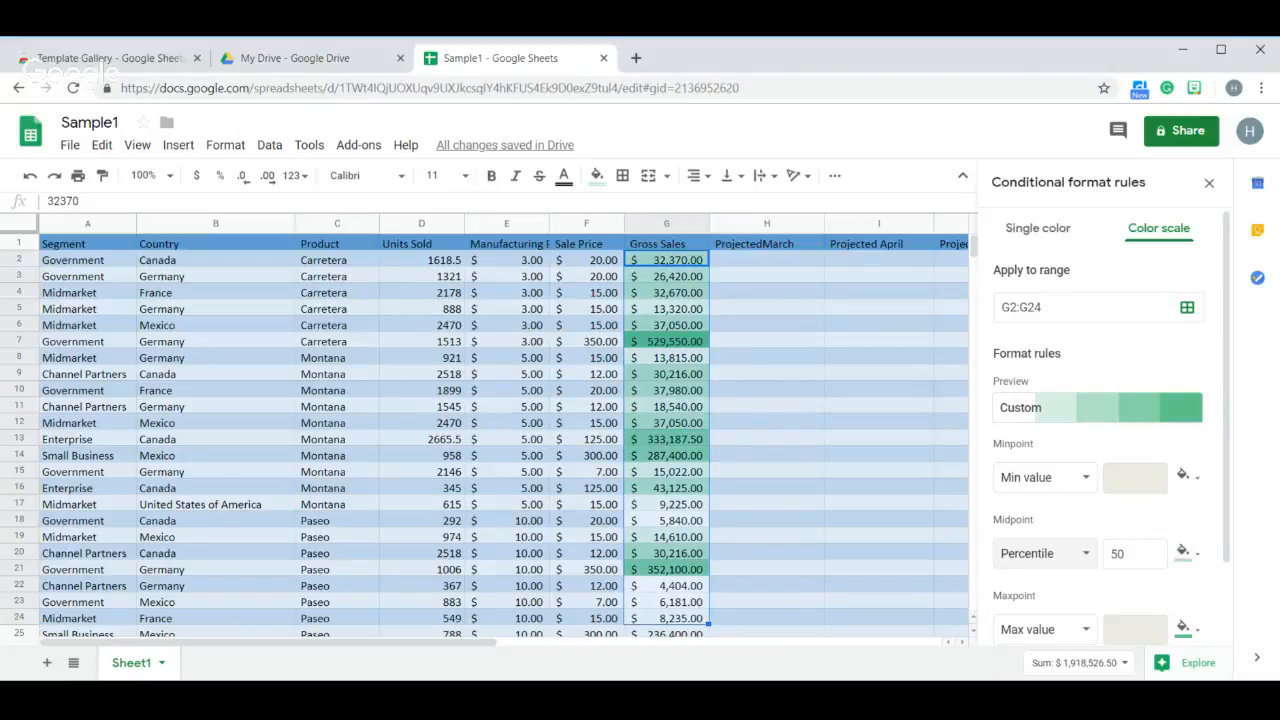
pyautogui.scroll(-1, 1150, 550)
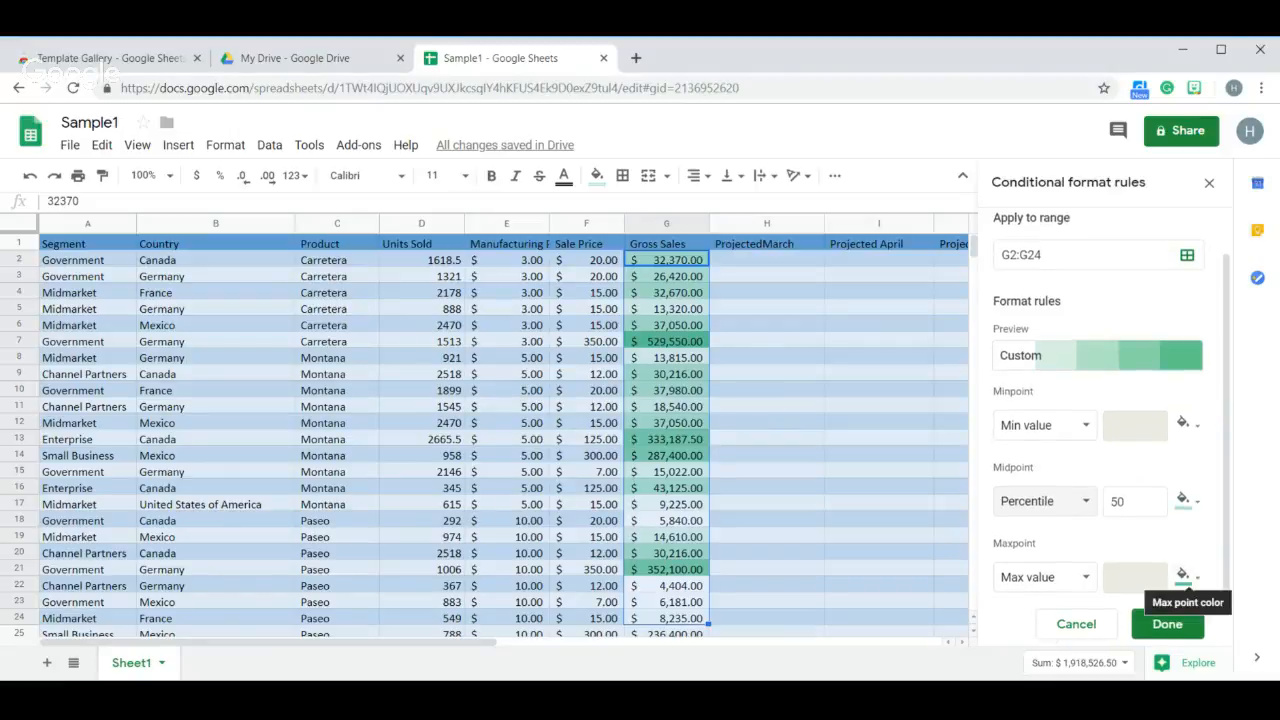
pyautogui.click(1170, 626)
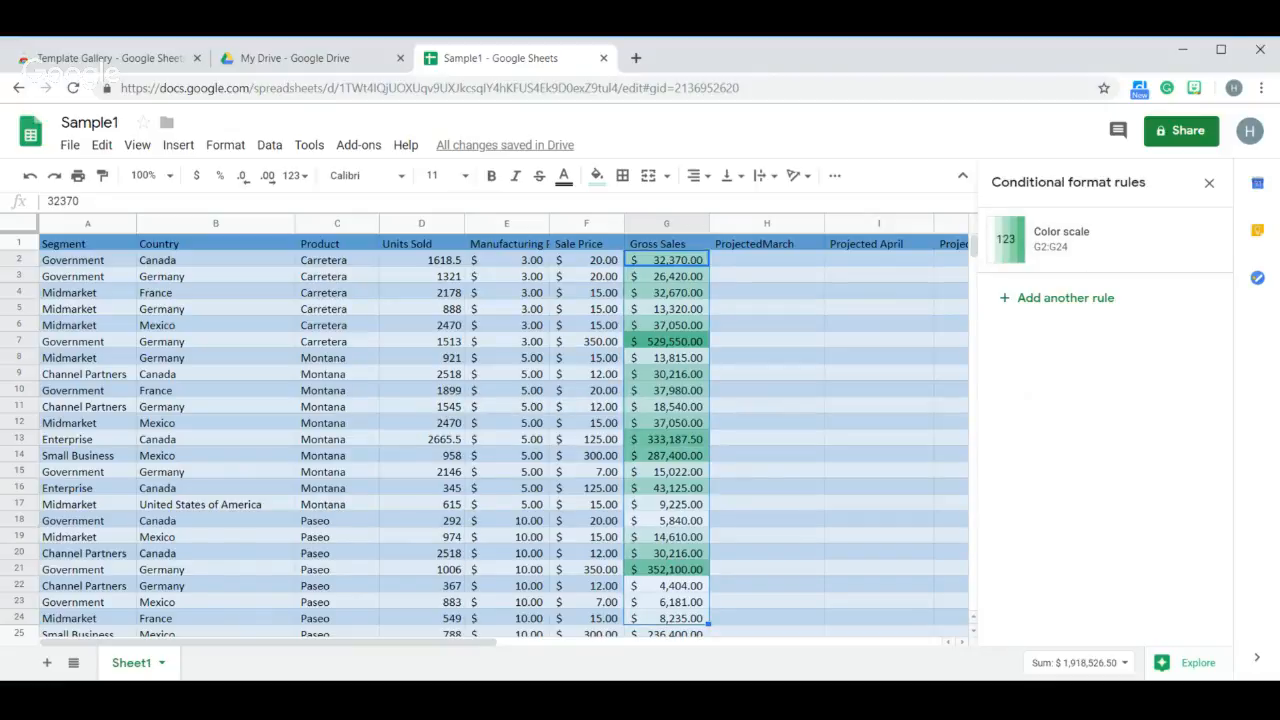
# Step: Fit the width of column E to its Manufacturing Price header
pyautogui.hscroll(3, 500, 430)
pyautogui.hscroll(-3, 500, 430)
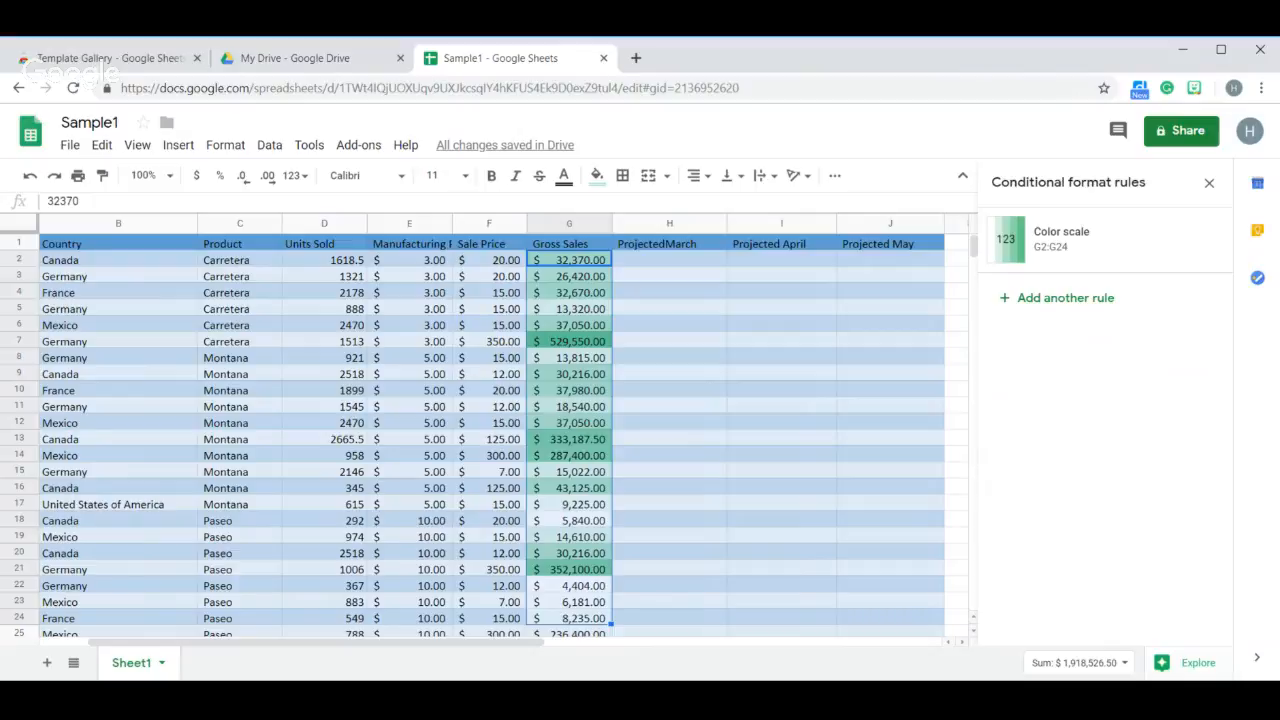
pyautogui.moveTo(451, 224); pyautogui.dragTo(451, 224)
pyautogui.doubleClick(451, 224)
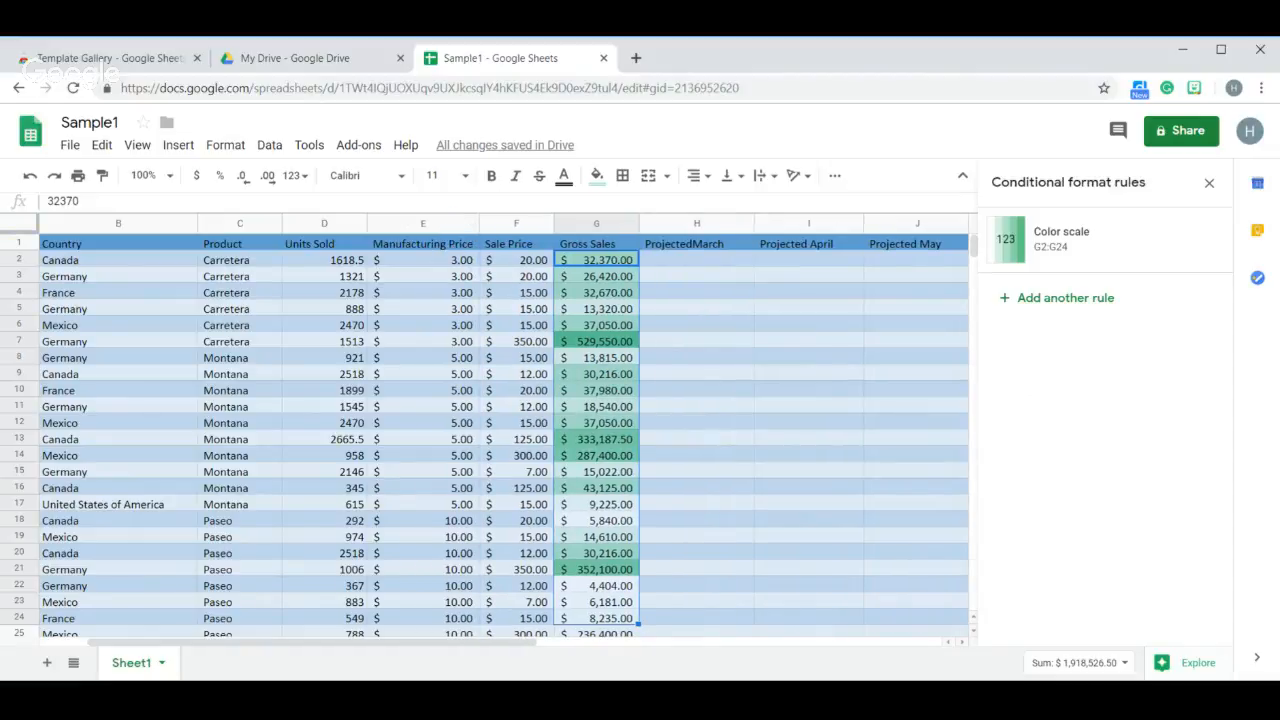
# Step: Start a GROWTH formula in the first ProjectedMarch cell, H2, and dismiss the function help
pyautogui.click(718, 284)
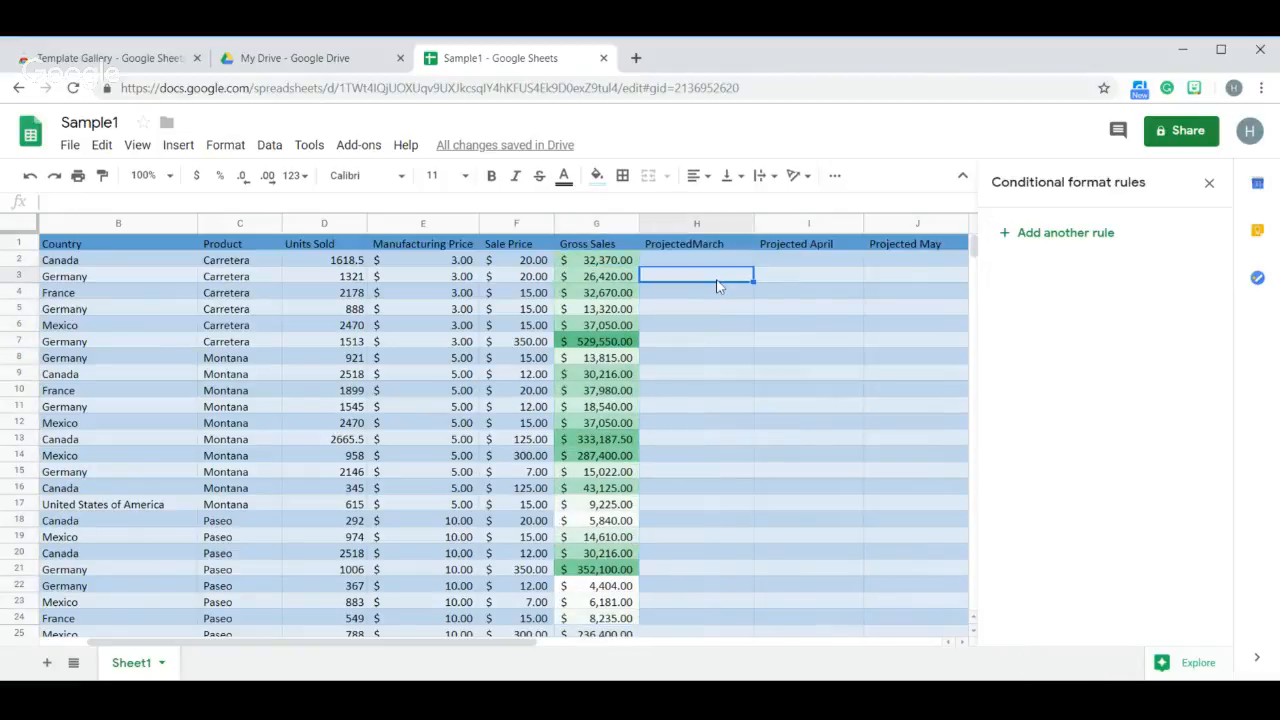
pyautogui.click(676, 264)
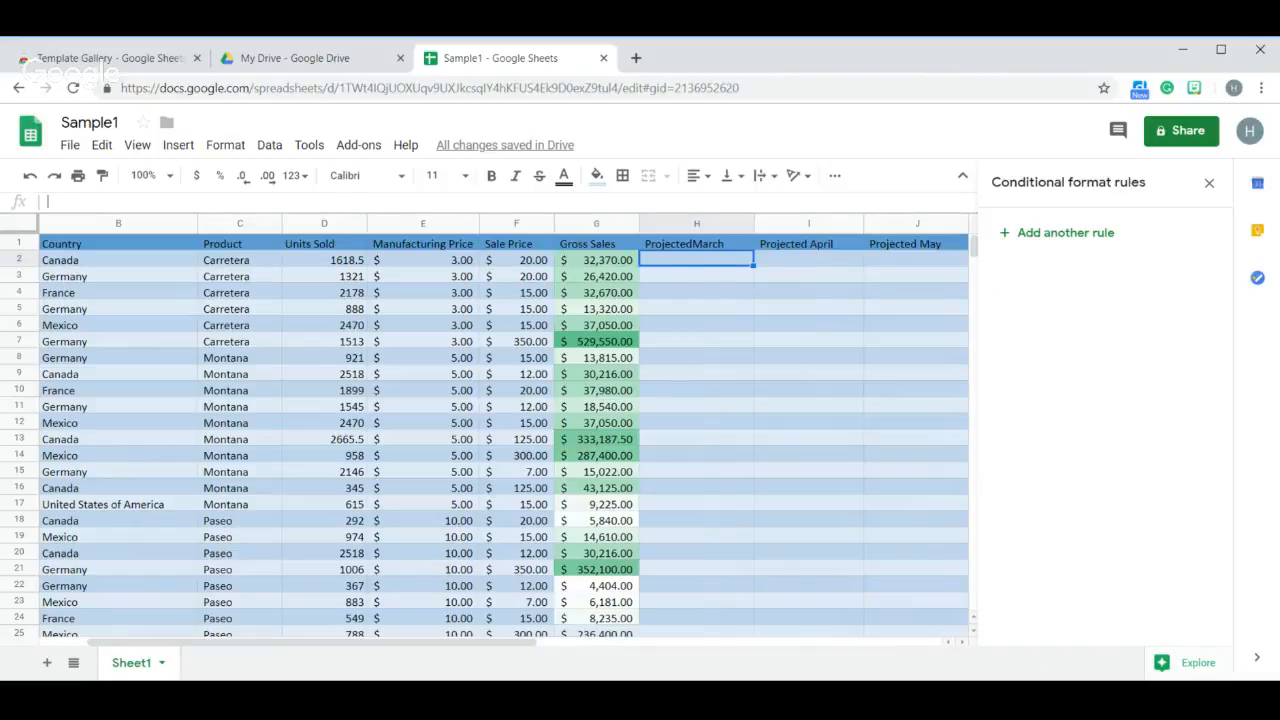
pyautogui.press('Return')
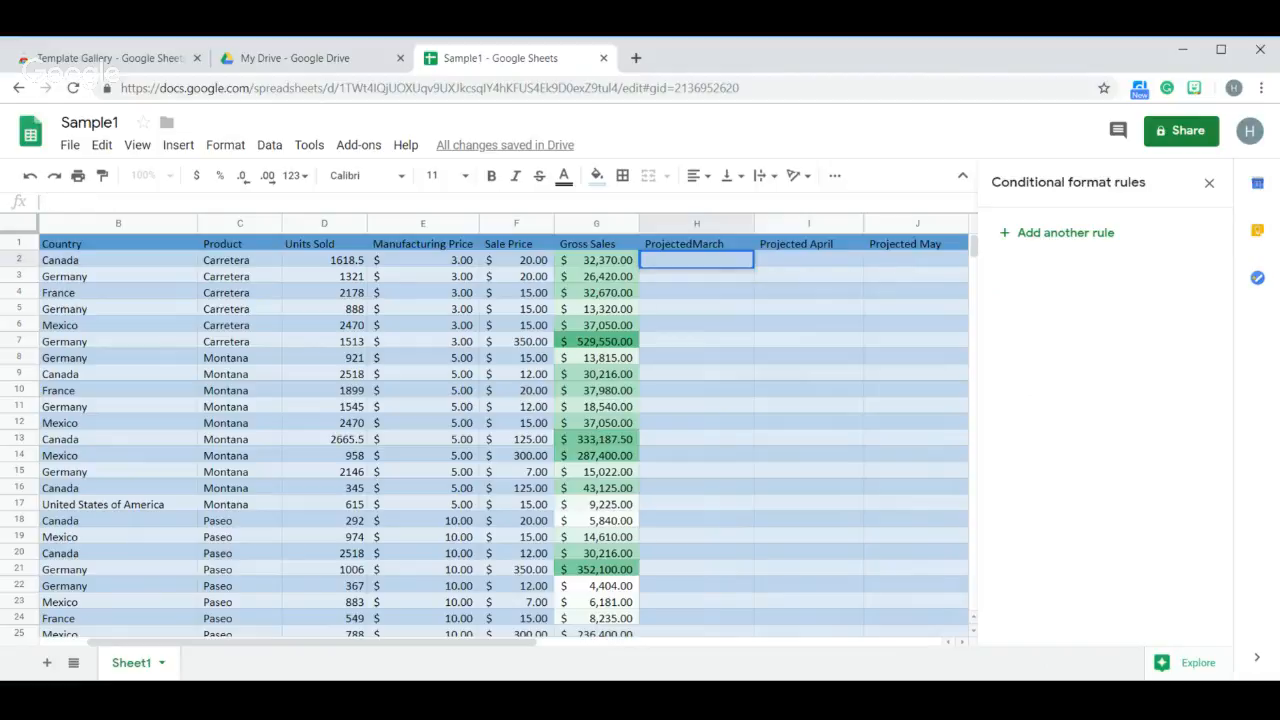
pyautogui.write('=GROWTH')
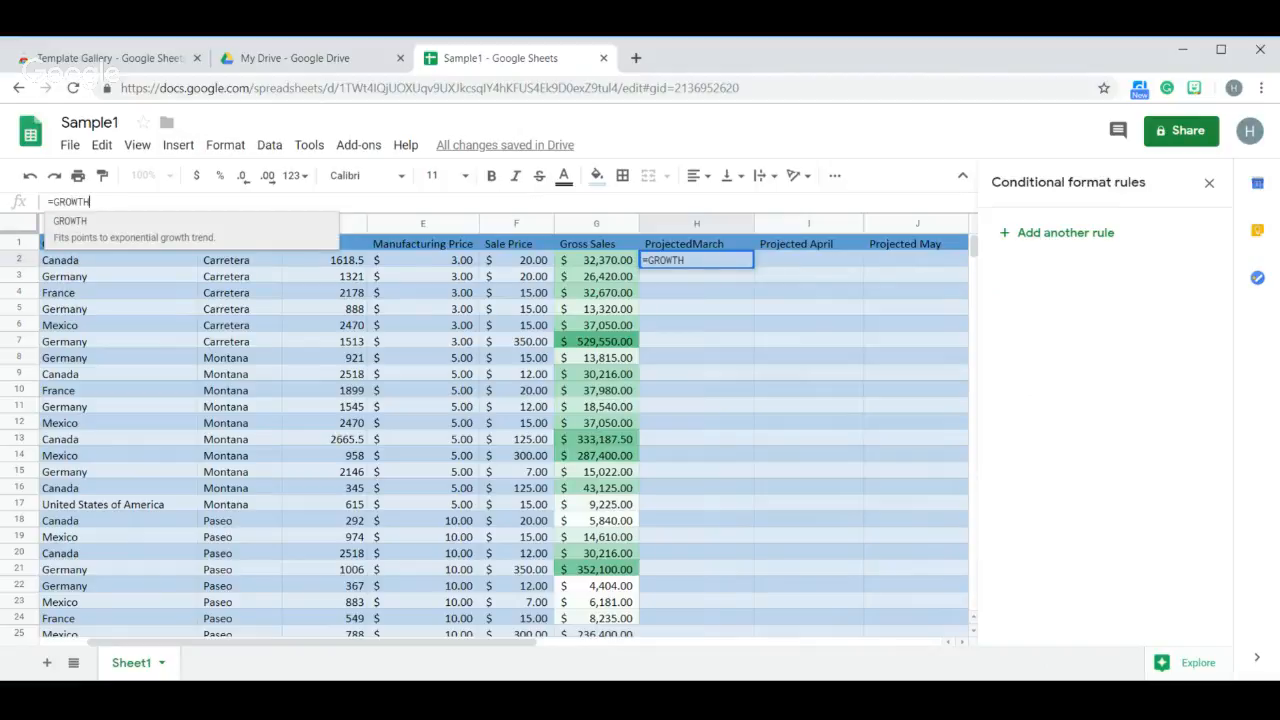
pyautogui.write('(')
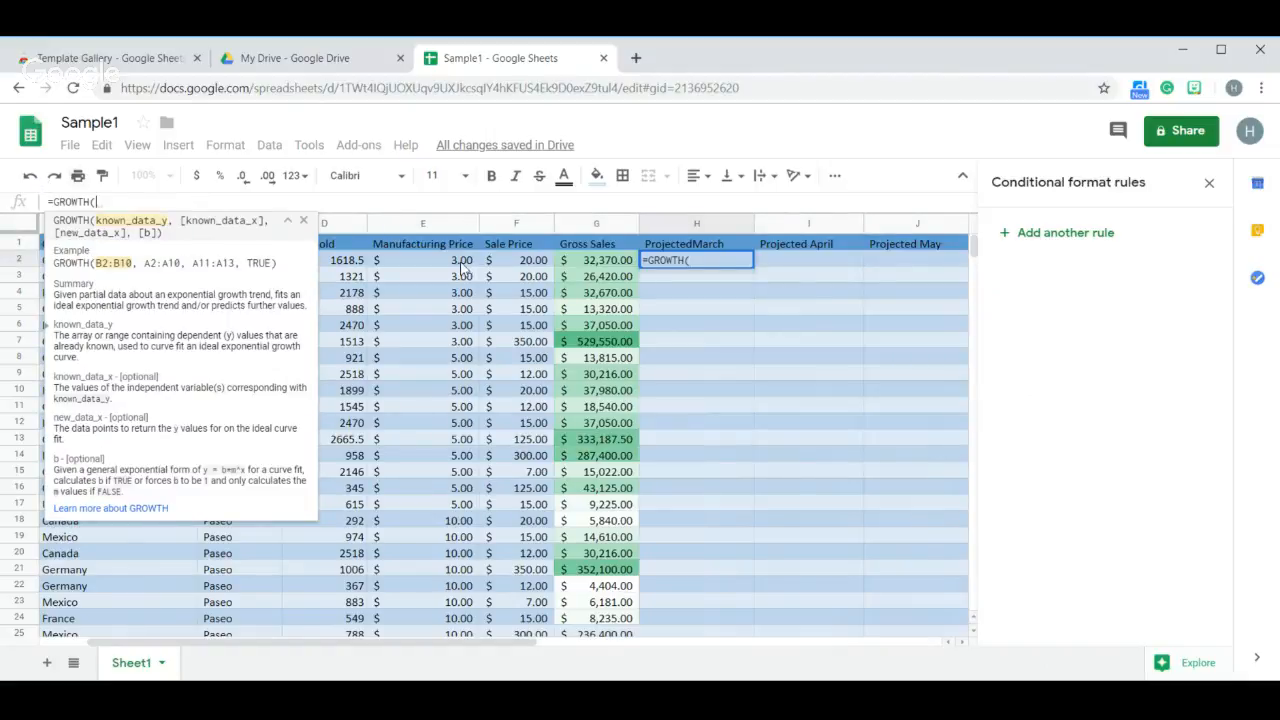
pyautogui.click(303, 220)
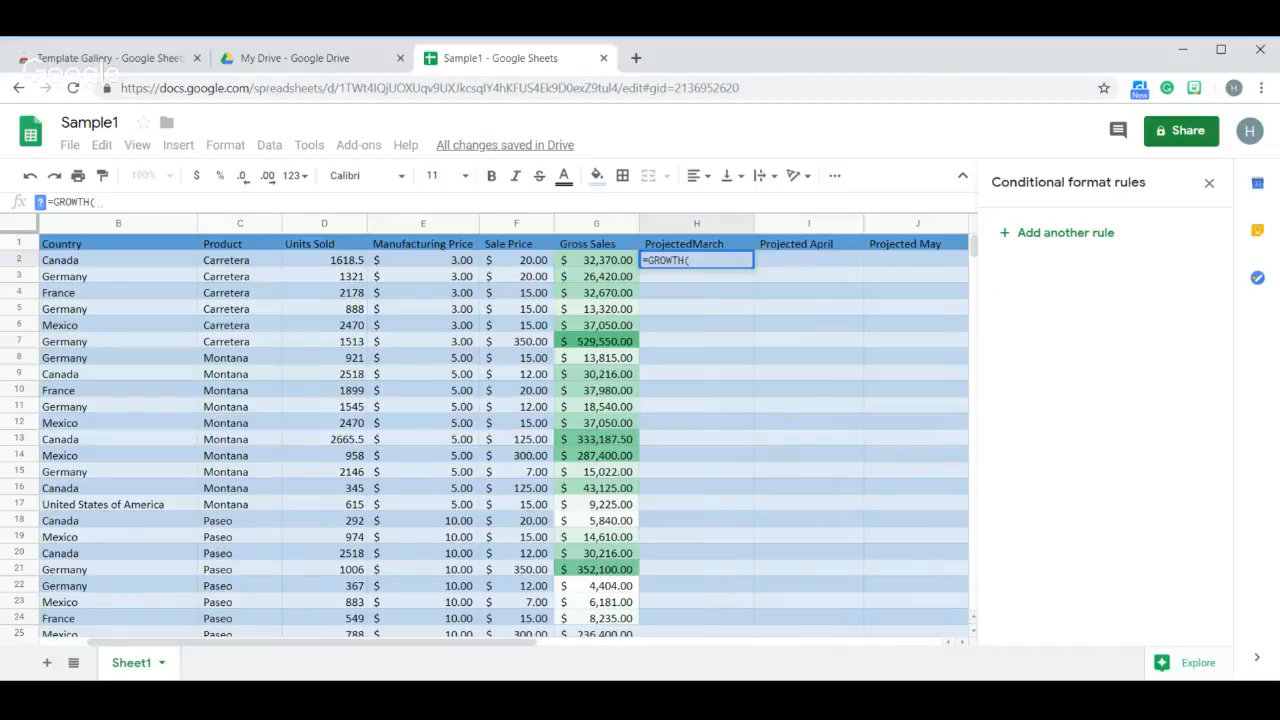
# Step: Complete the H2 formula as =GROWTH(E2:G2) and enter it
pyautogui.write('G')
pyautogui.press('BackSpace')
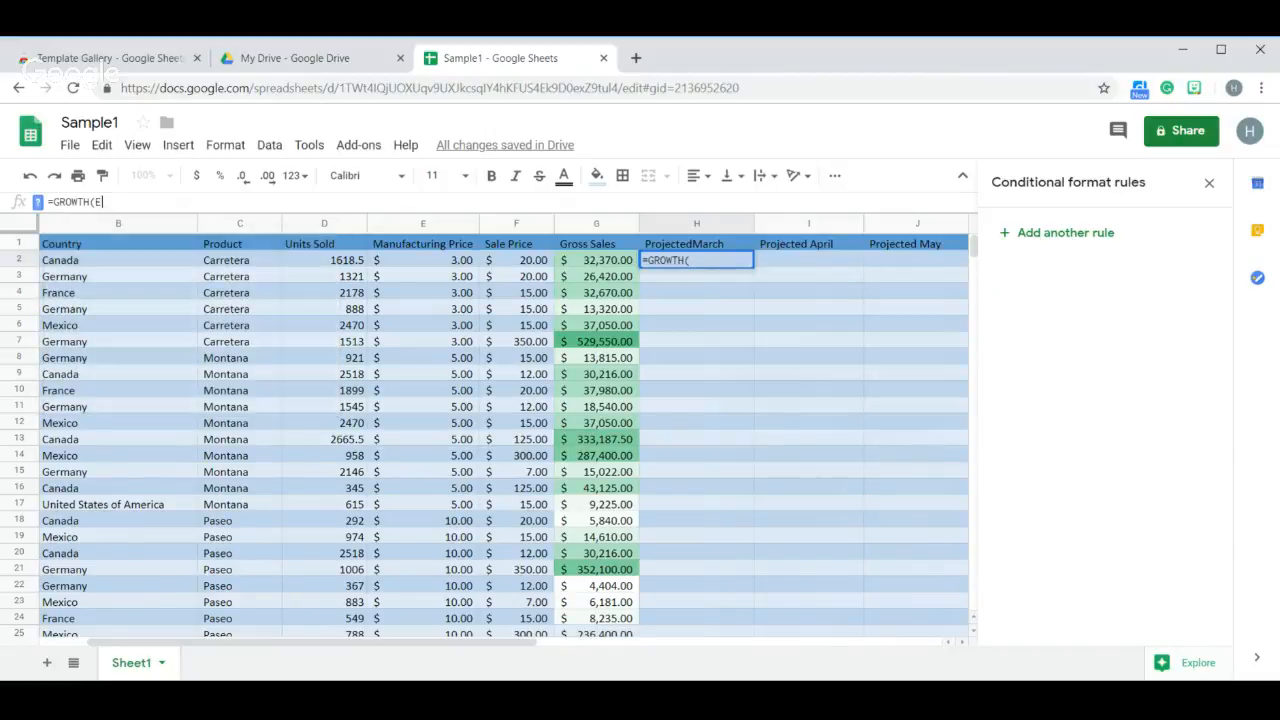
pyautogui.write('E2:g')
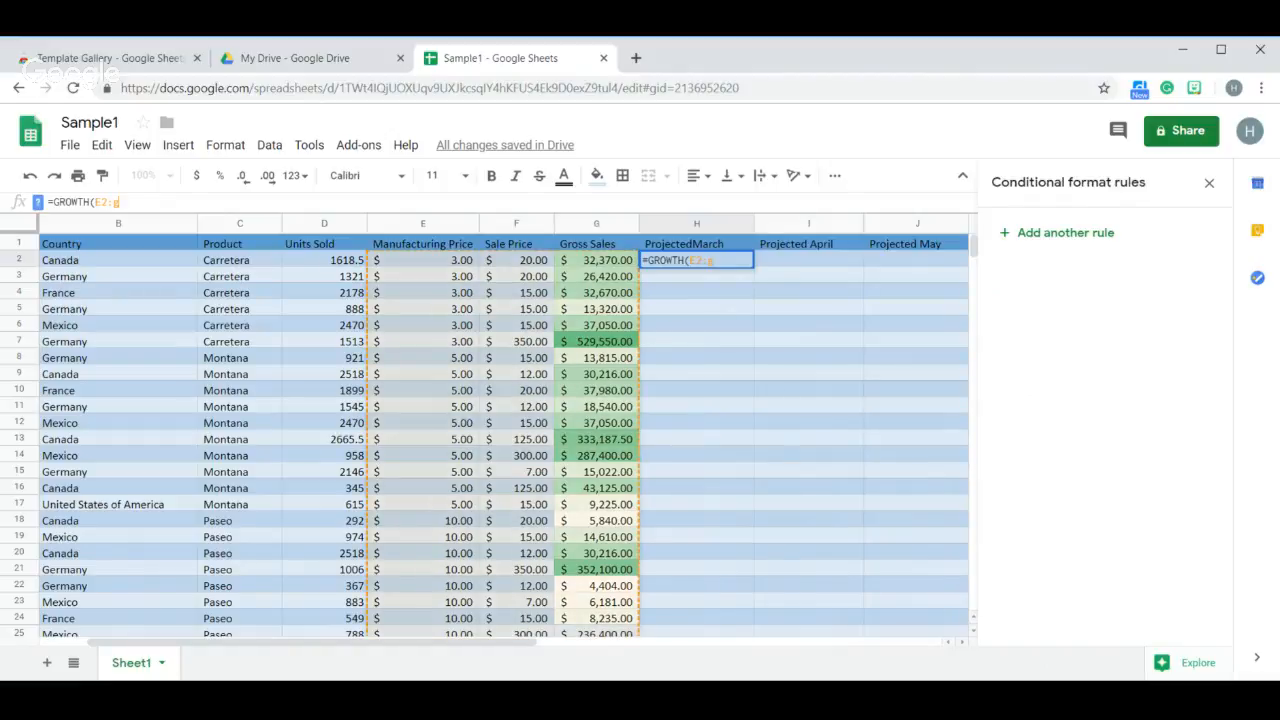
pyautogui.write('2')
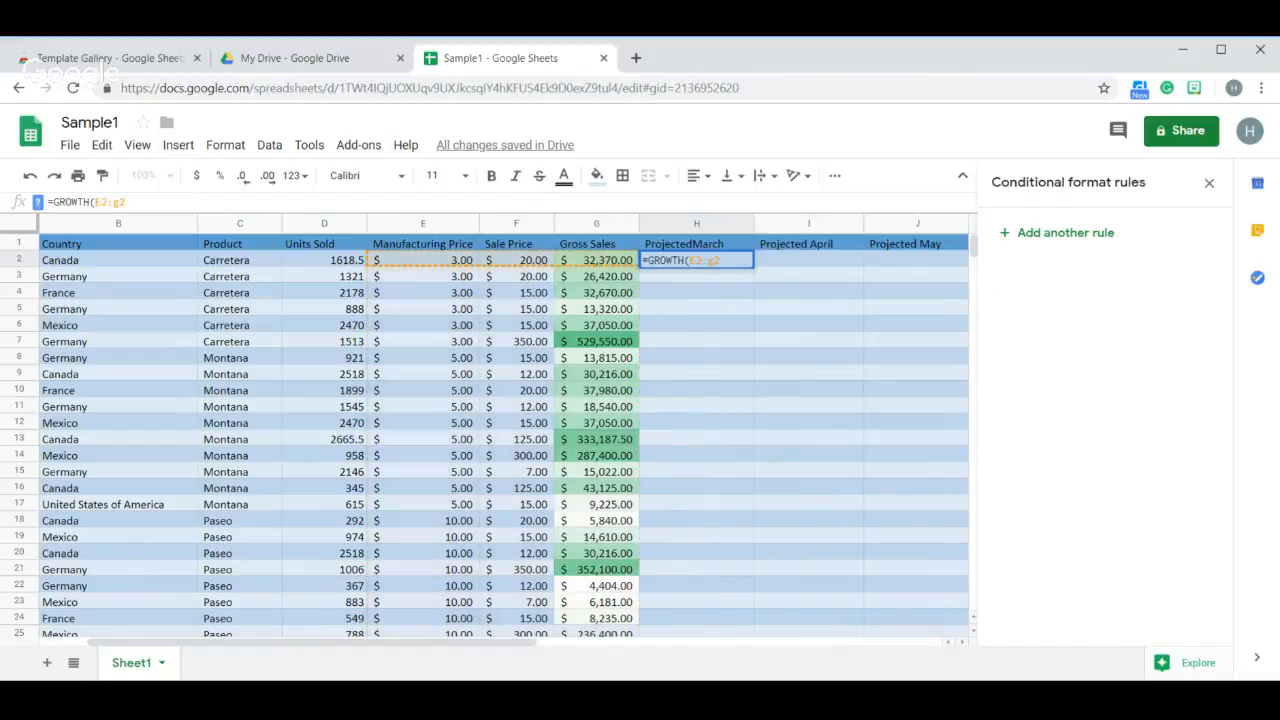
pyautogui.press('BackSpace')
pyautogui.press('BackSpace')
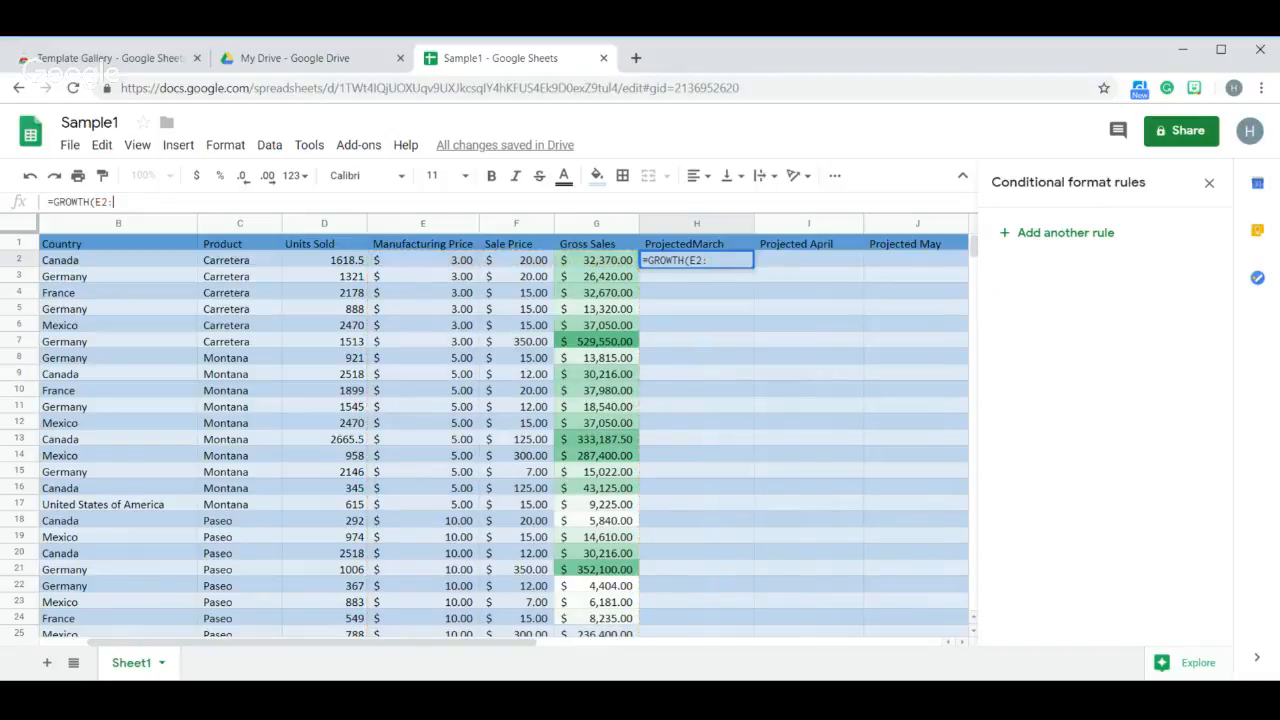
pyautogui.write('G2')
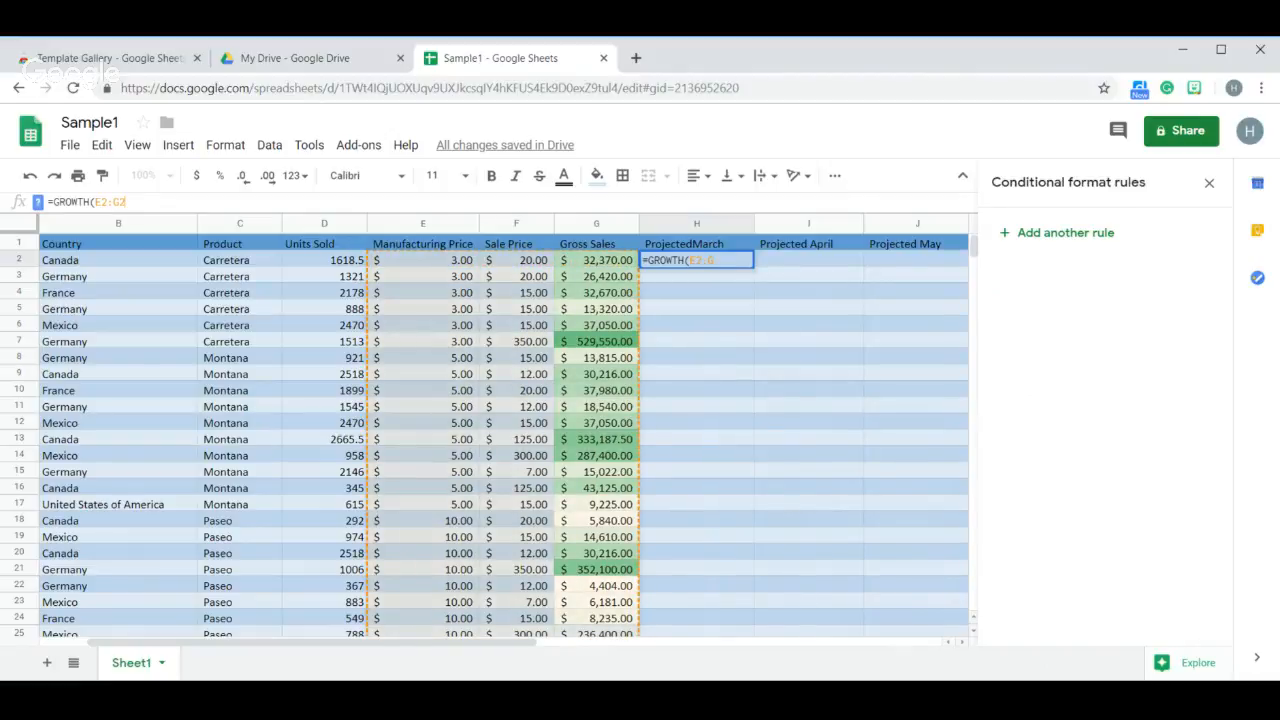
pyautogui.write(')')
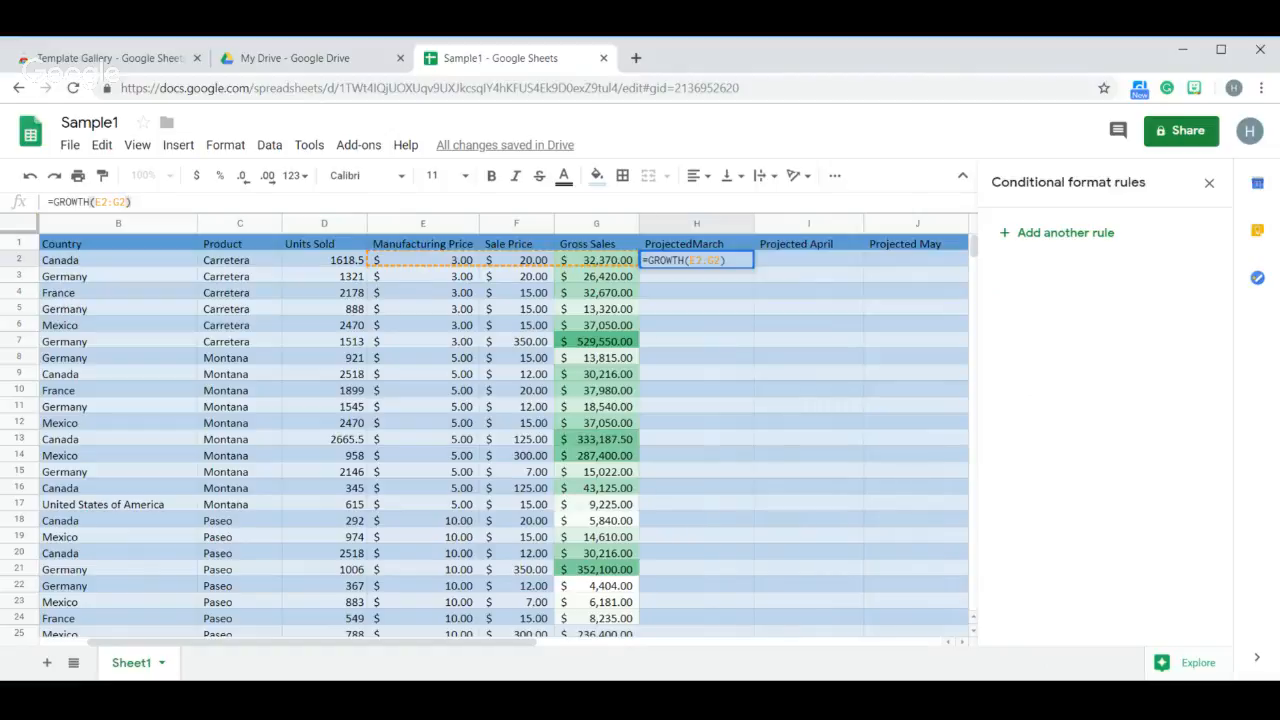
pyautogui.press('Return')
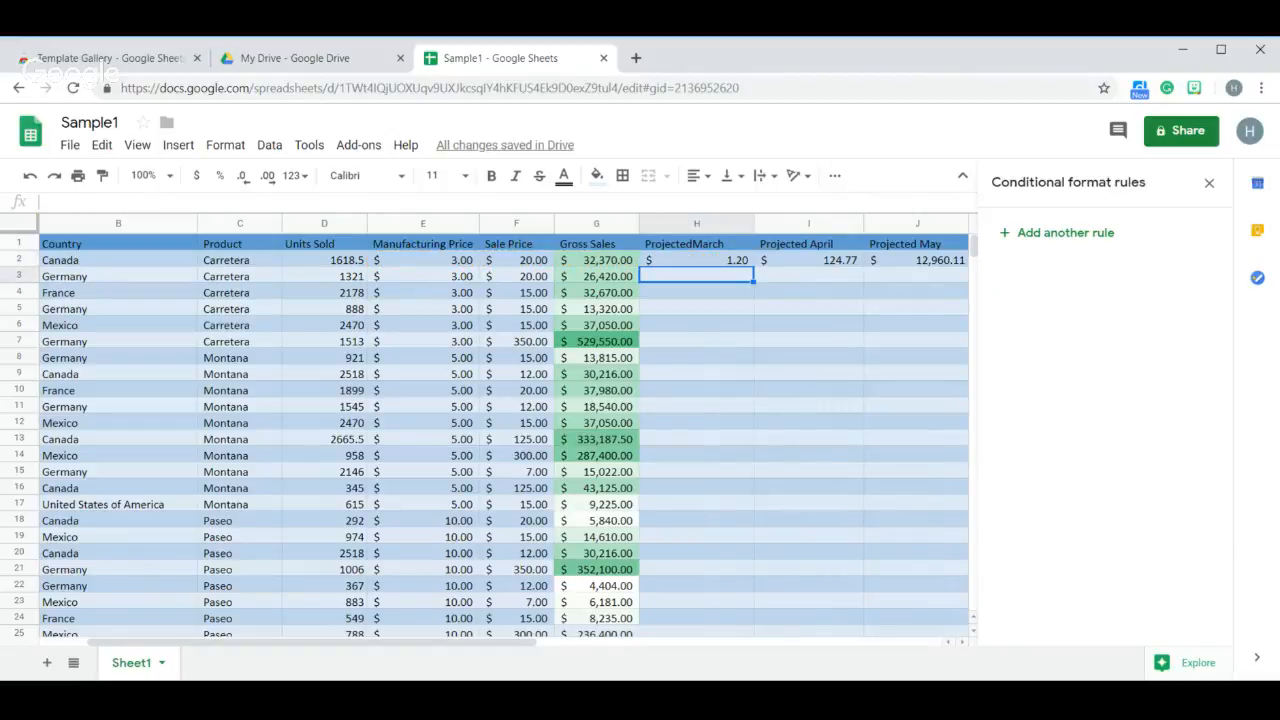
pyautogui.hscroll(2, 767, 297)
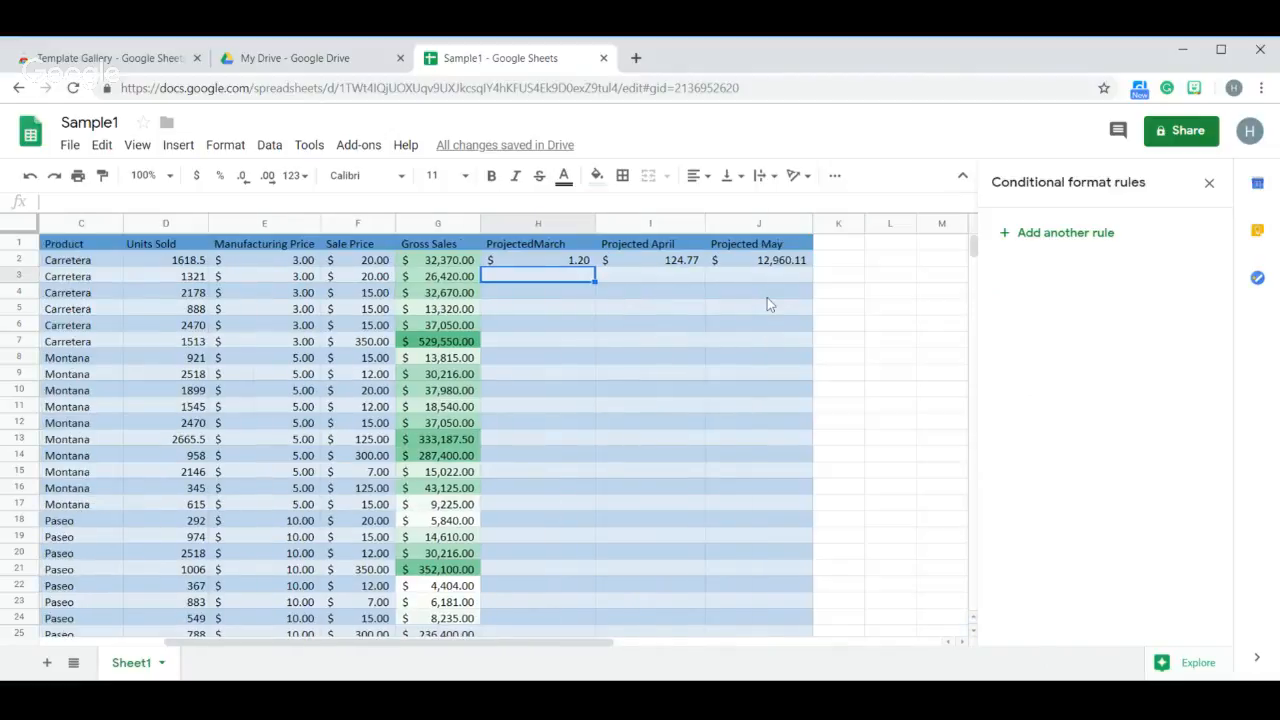
pyautogui.hscroll(-2, 767, 297)
pyautogui.hscroll(2, 700, 300)
# Step: Open the keyboard shortcuts list and look through its Editing, Menus and Formatting sections
pyautogui.click(406, 147)
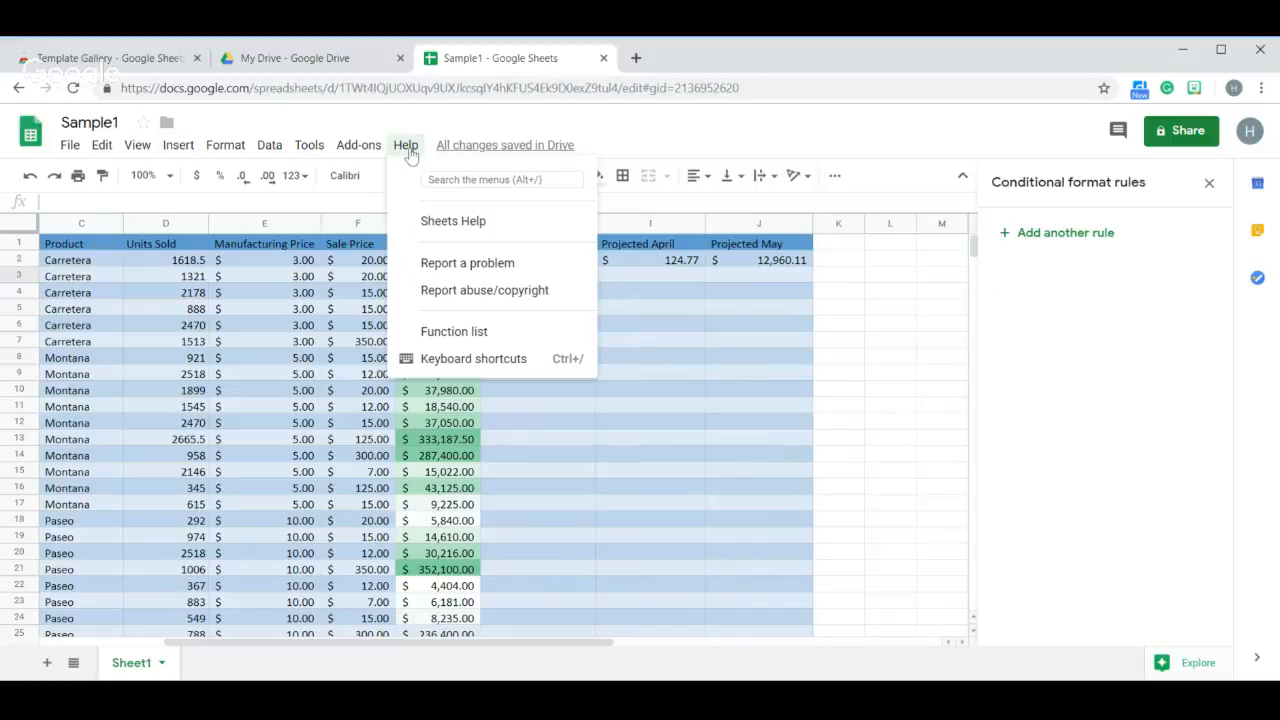
pyautogui.click(490, 360)
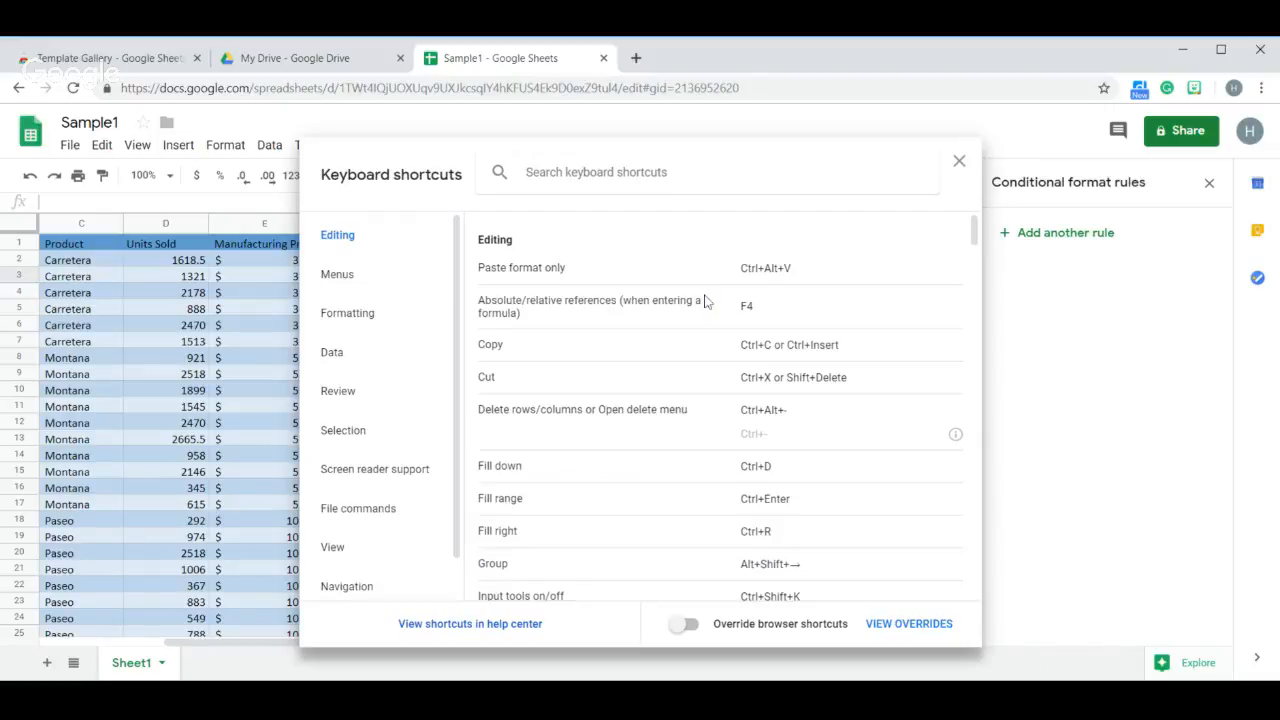
pyautogui.scroll(-2, 704, 300)
pyautogui.scroll(-3, 720, 410)
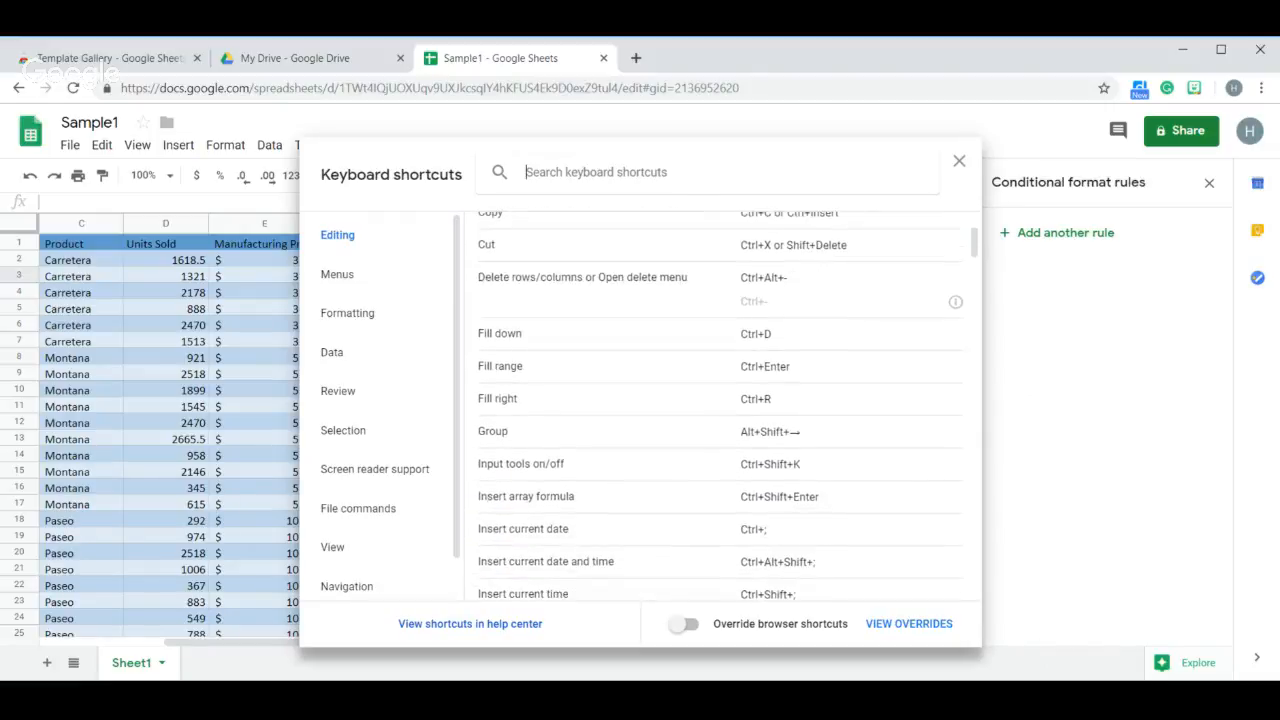
pyautogui.scroll(-4, 720, 410)
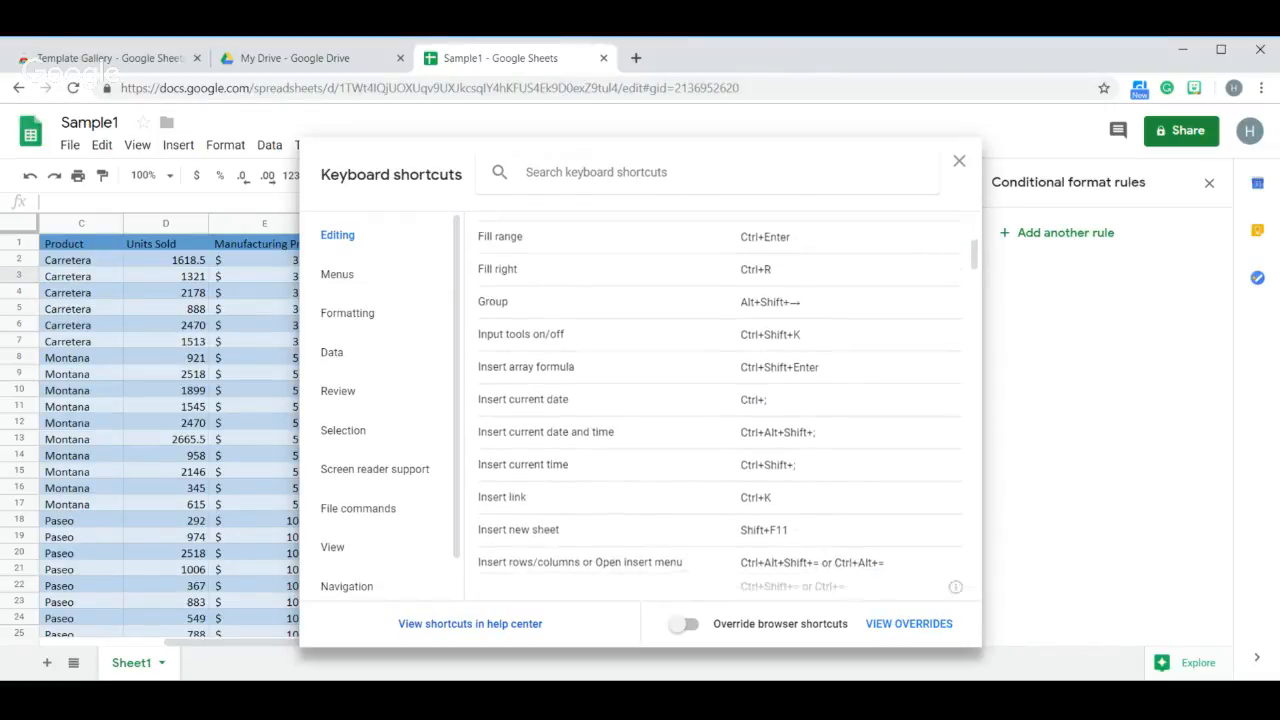
pyautogui.scroll(-6, 720, 410)
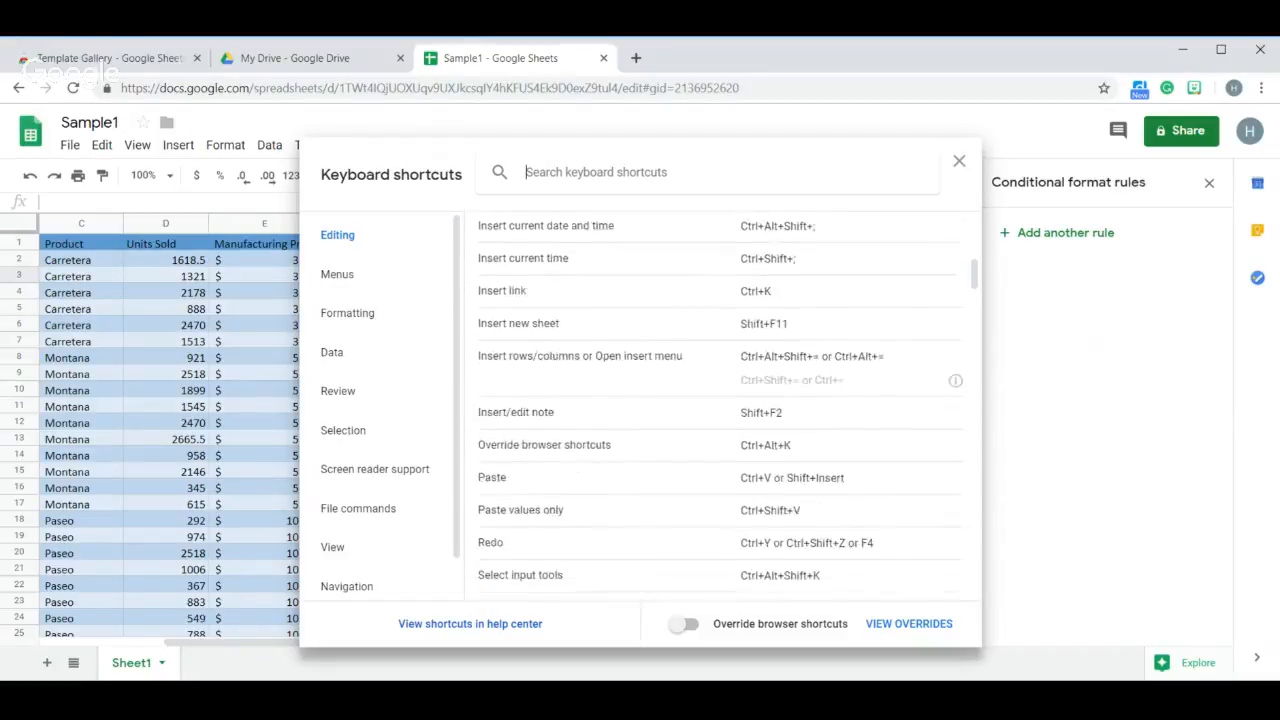
pyautogui.scroll(-7, 720, 410)
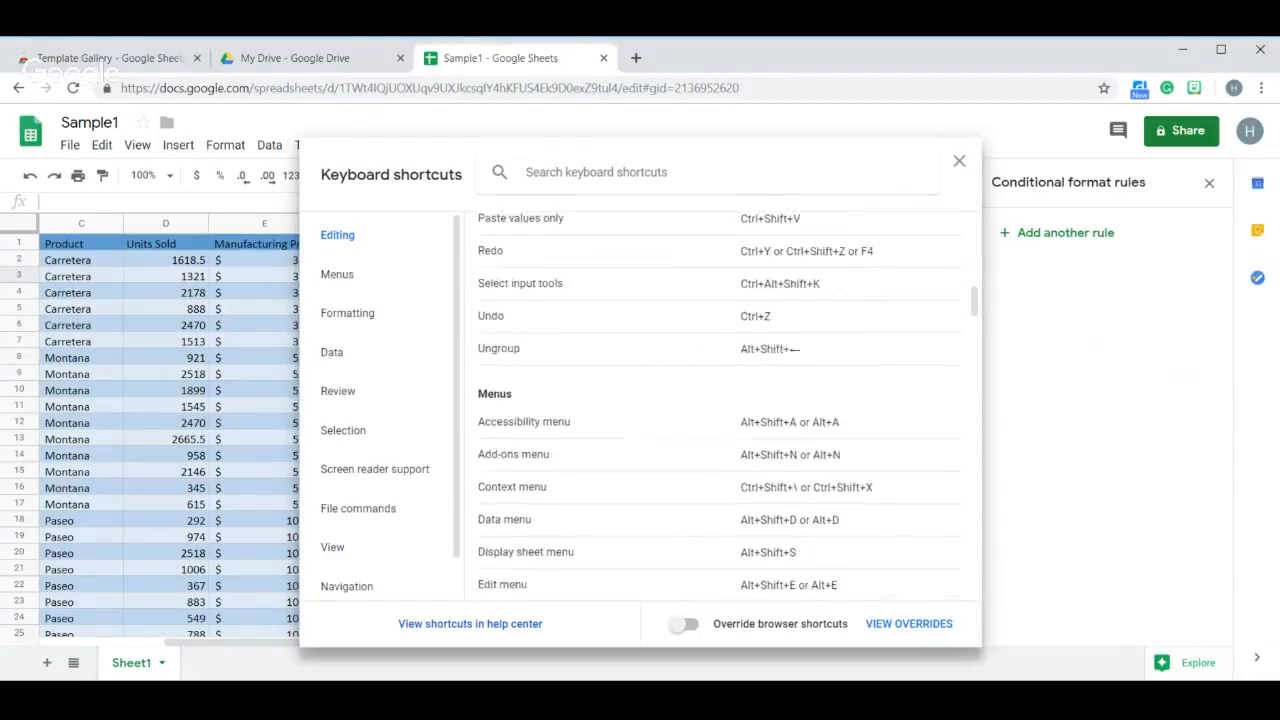
pyautogui.scroll(-5, 720, 410)
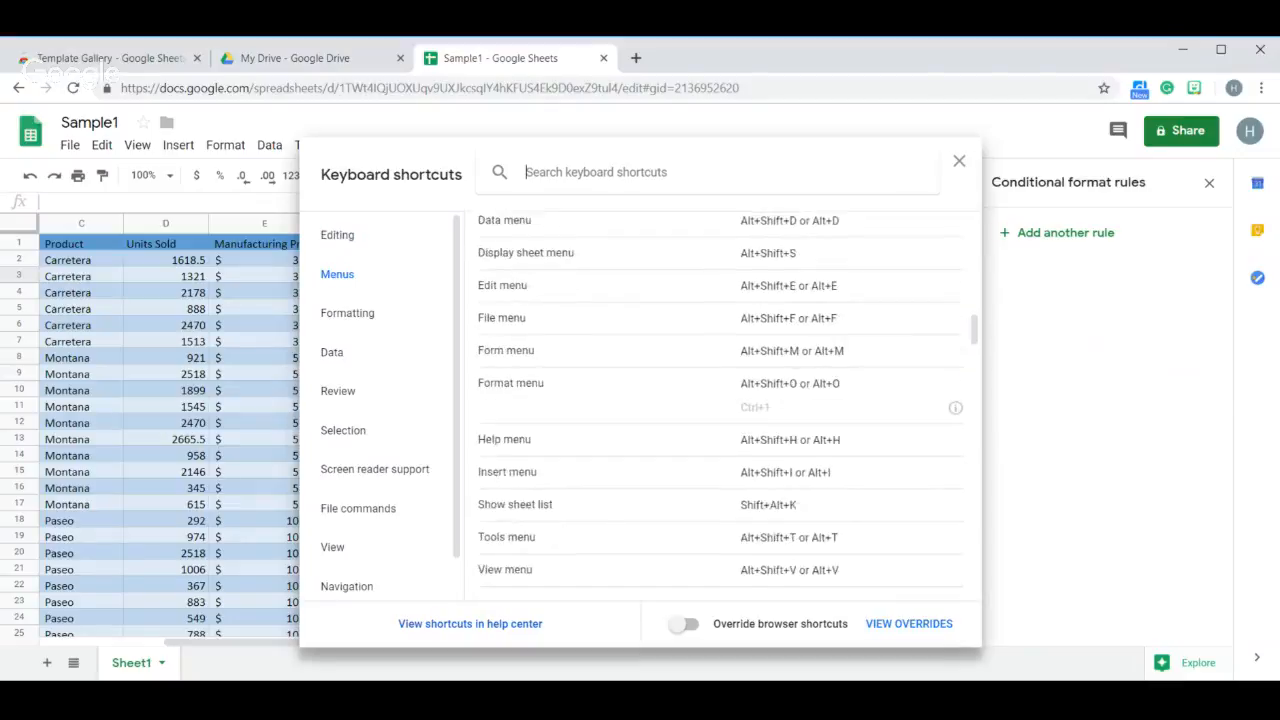
pyautogui.scroll(-1, 720, 410)
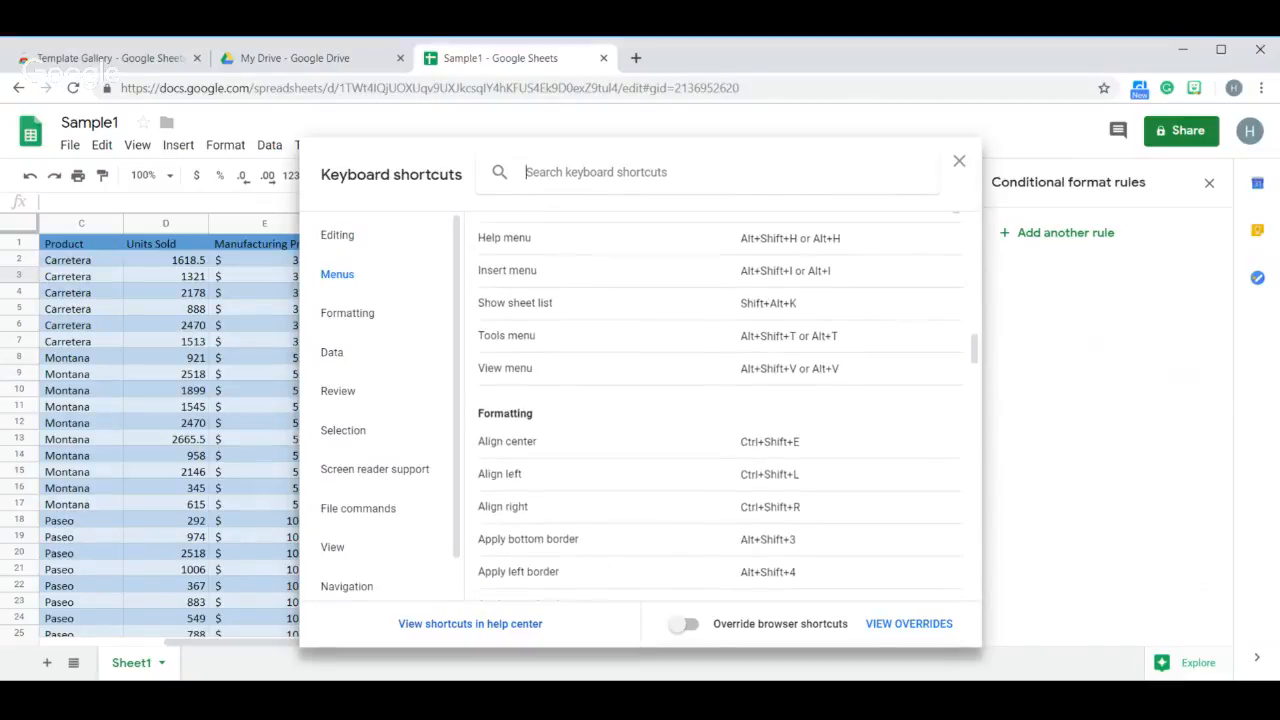
pyautogui.scroll(5, 720, 410)
pyautogui.scroll(4, 720, 410)
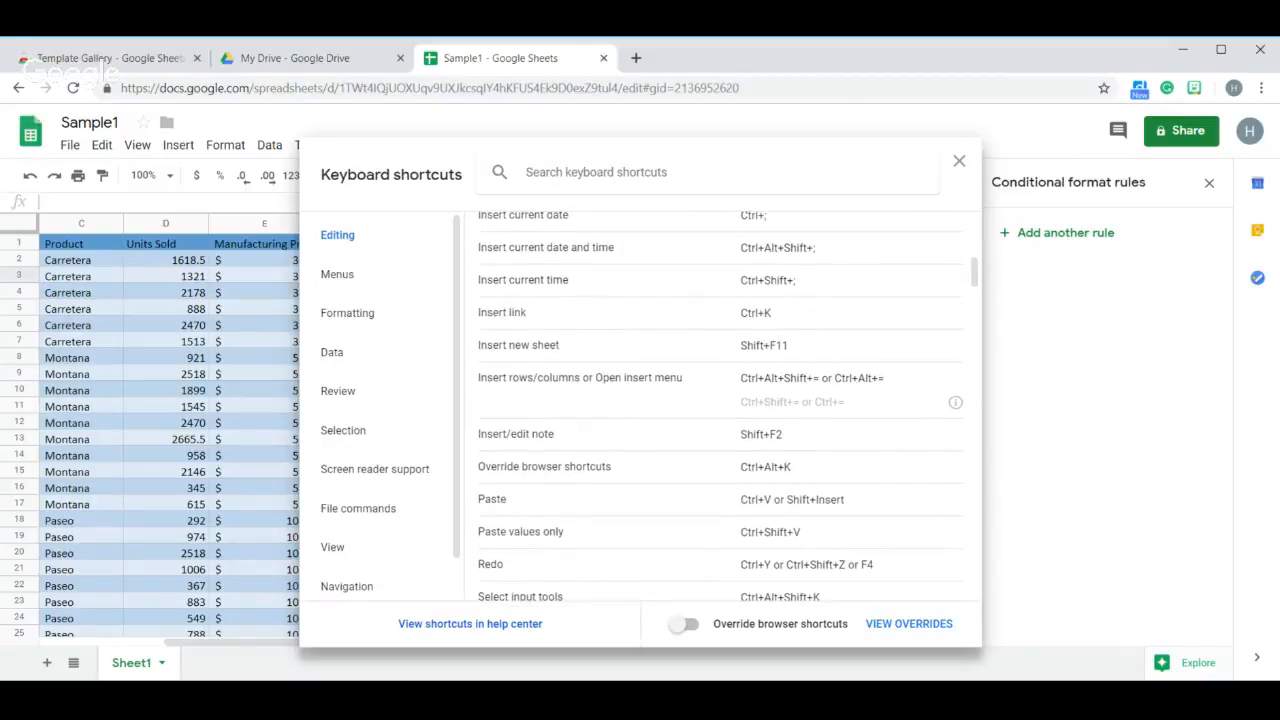
# Step: Search the keyboard shortcuts for "undo" and close the shortcuts list
pyautogui.write('undo')
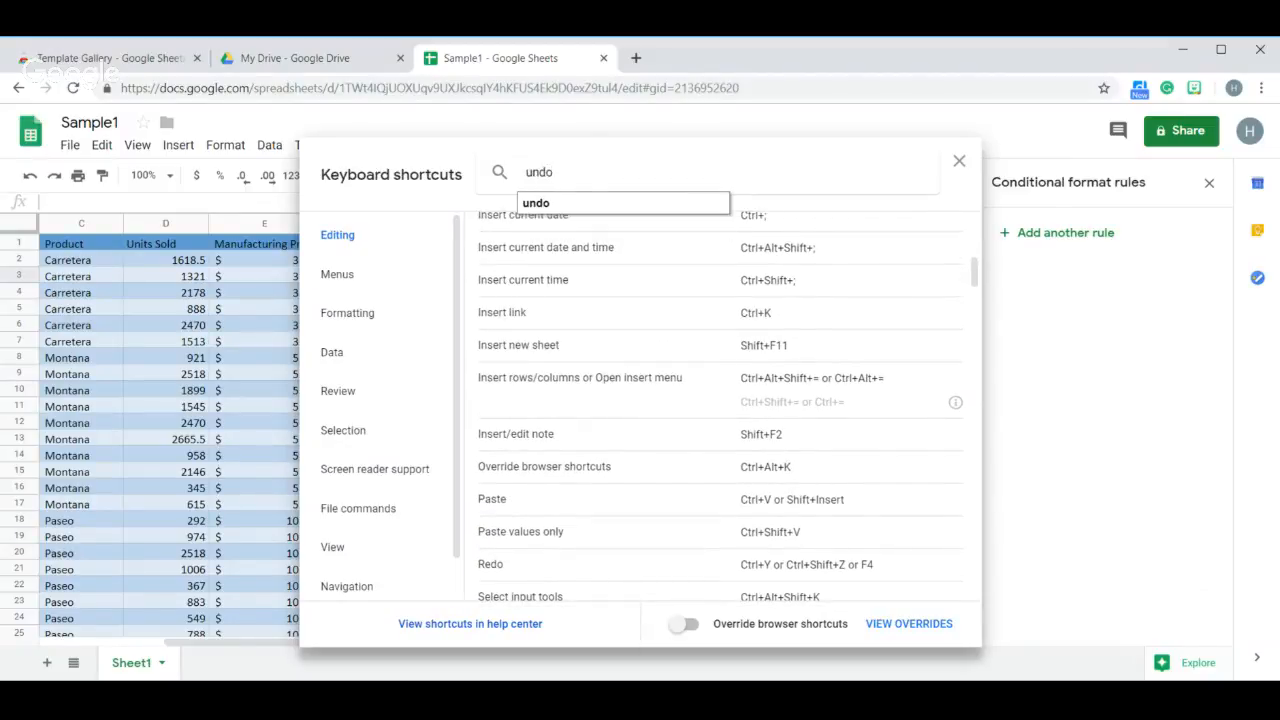
pyautogui.press('Return')
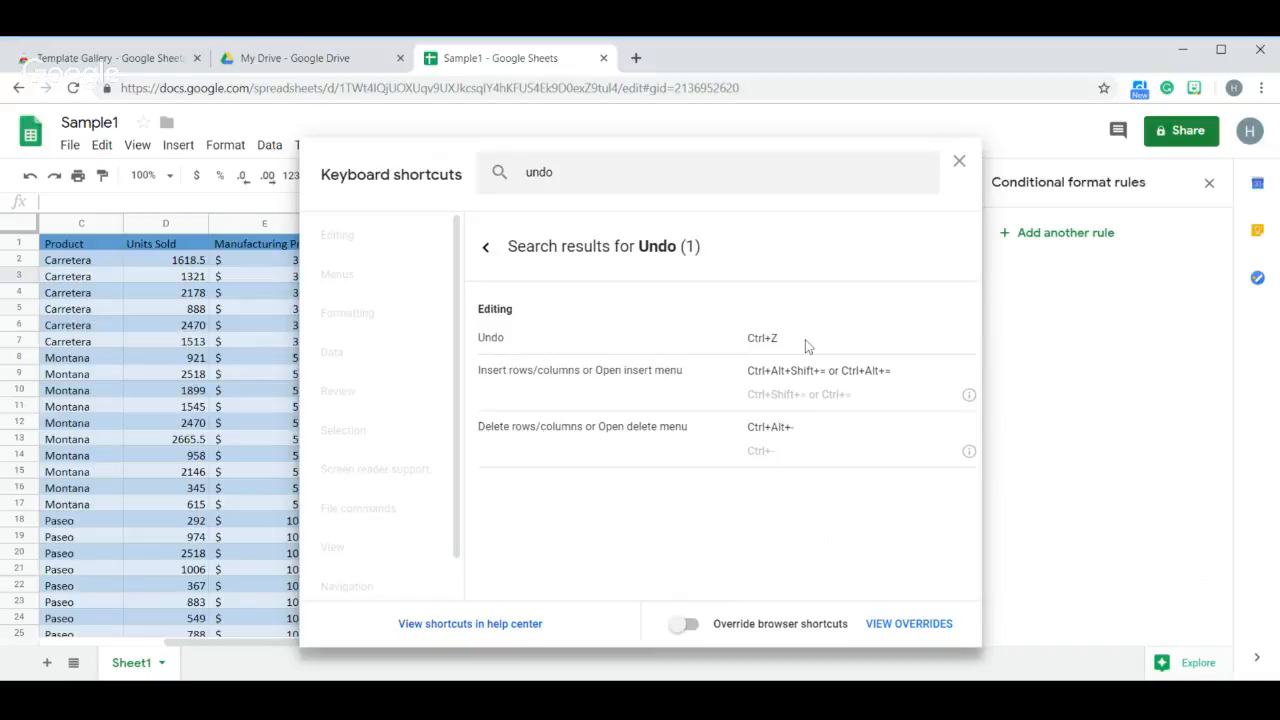
pyautogui.click(959, 163)
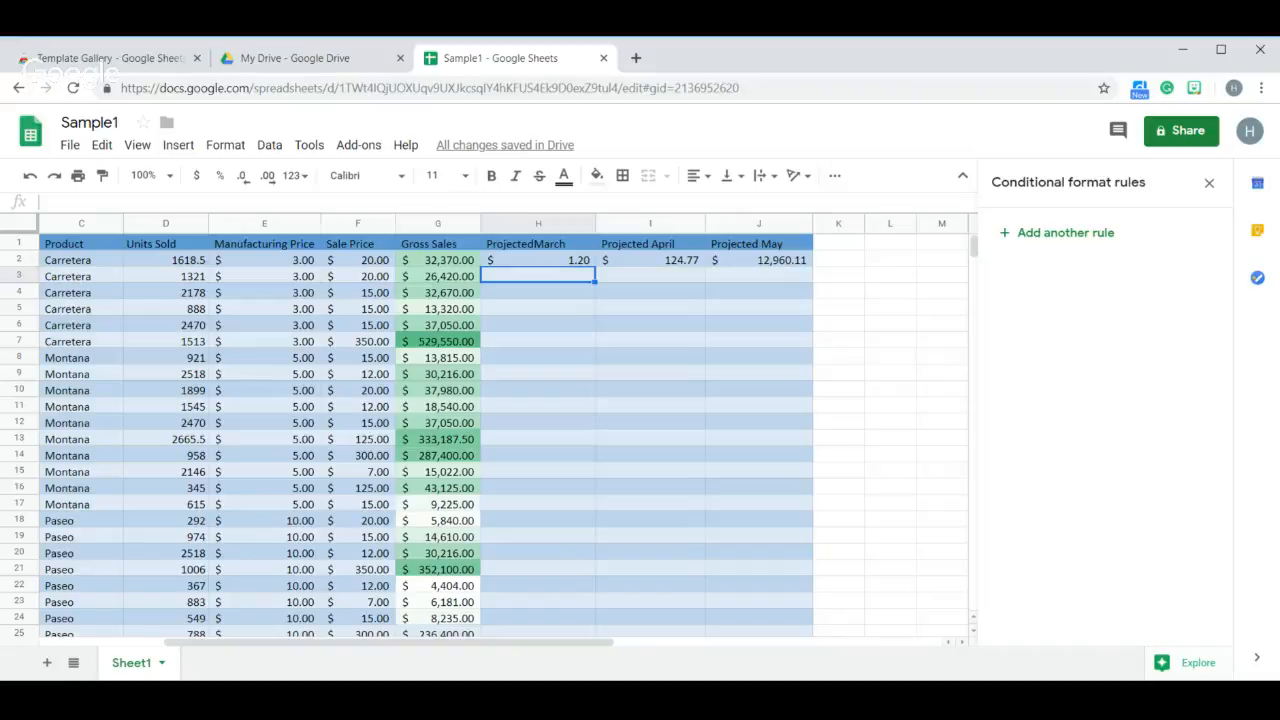
# Step: Open Explore for the sheet's data and examine its suggested questions, pivot table and analysis charts
pyautogui.click(1191, 666)
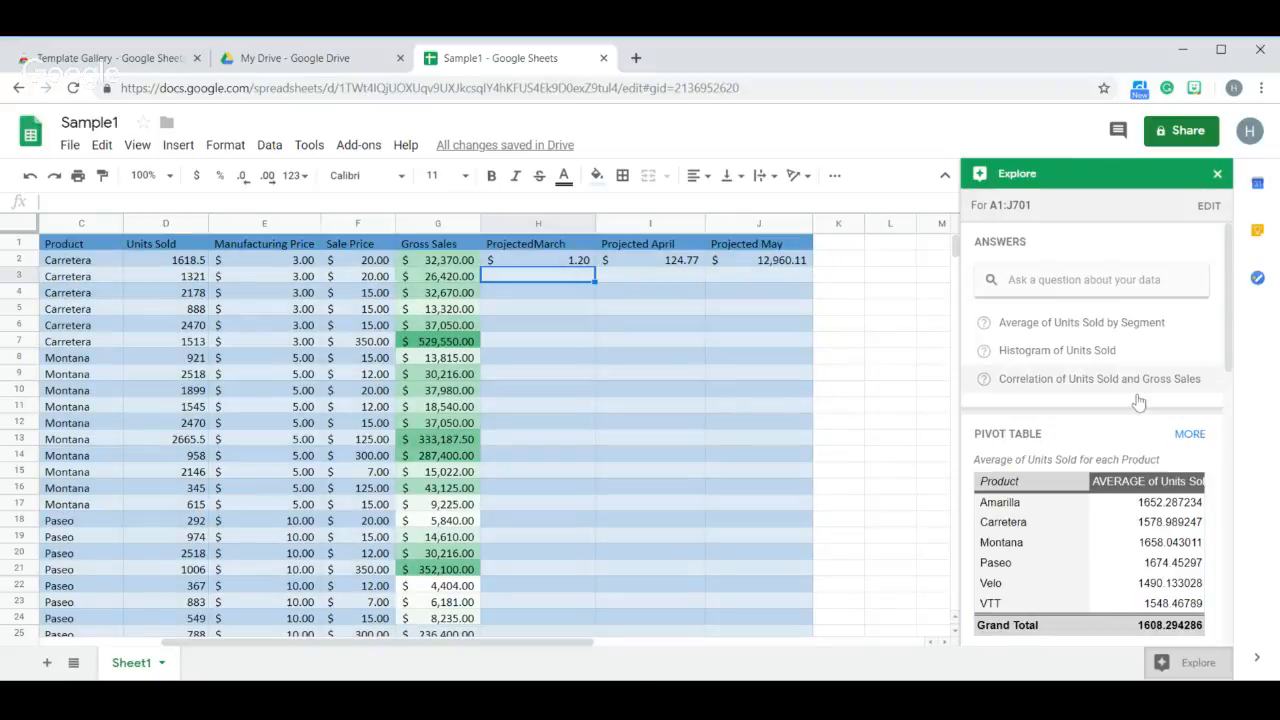
pyautogui.scroll(-2, 1140, 402)
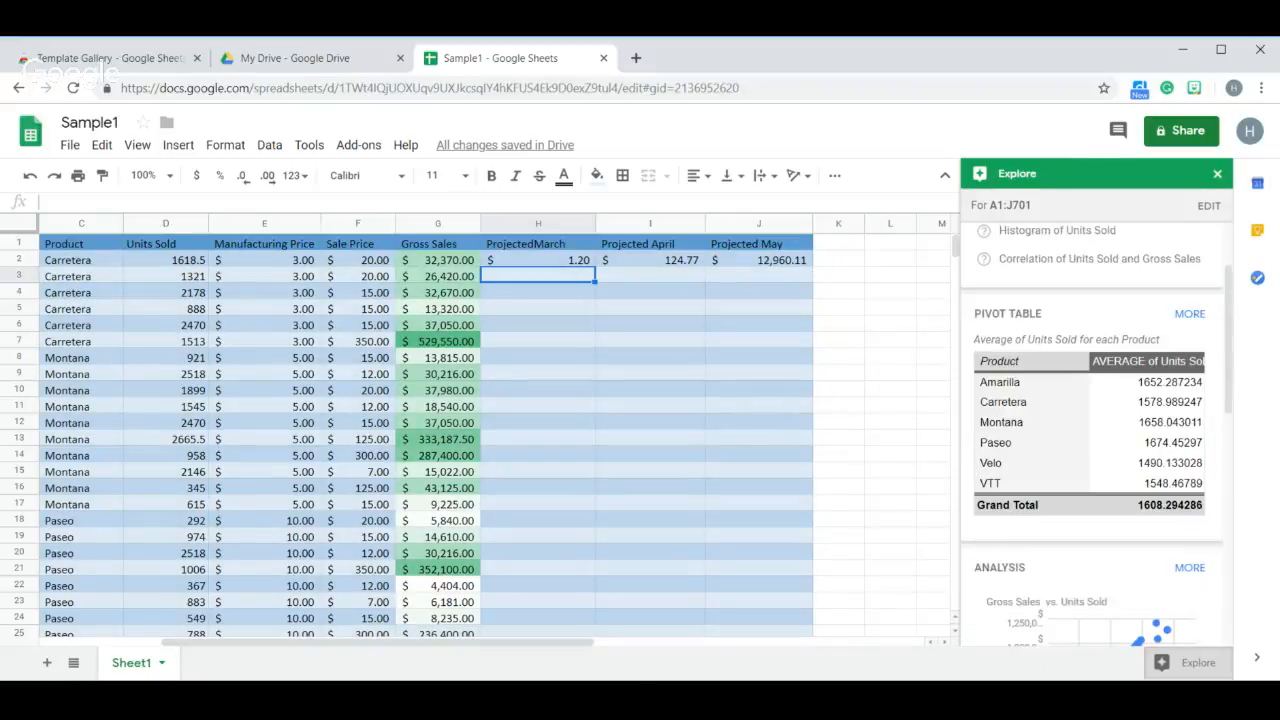
pyautogui.scroll(-1, 1090, 400)
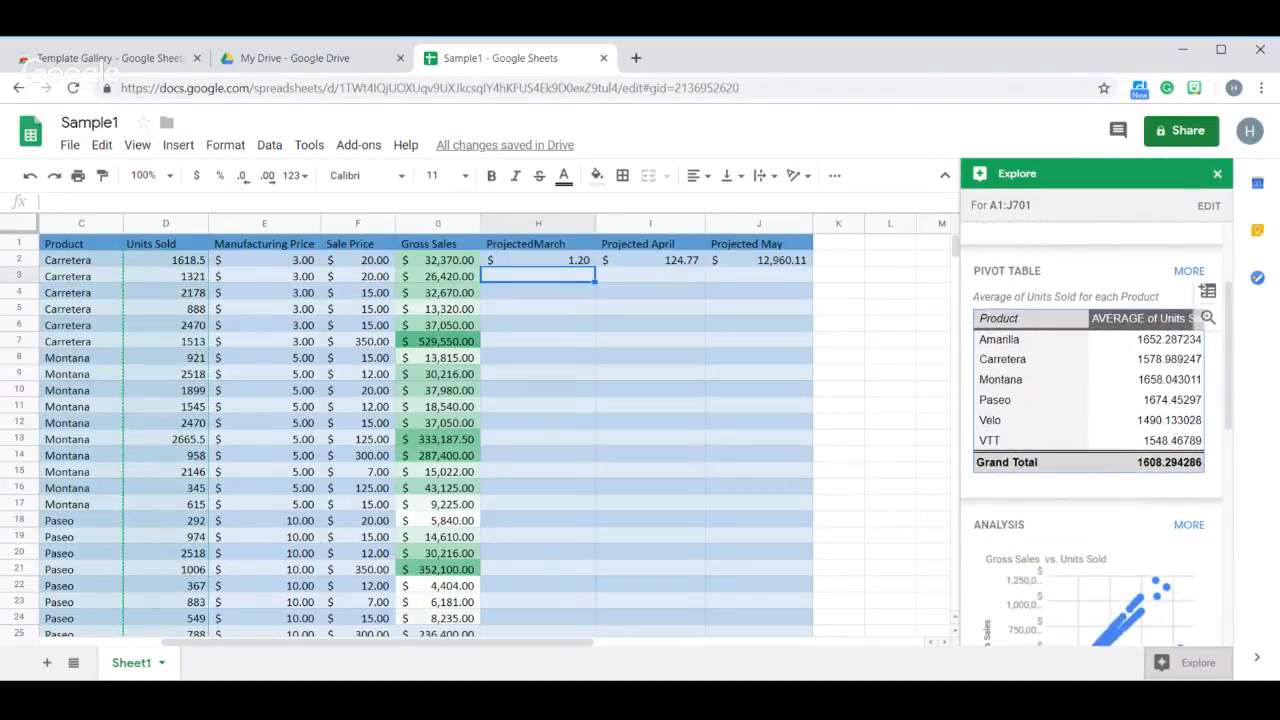
pyautogui.scroll(-3, 1092, 440)
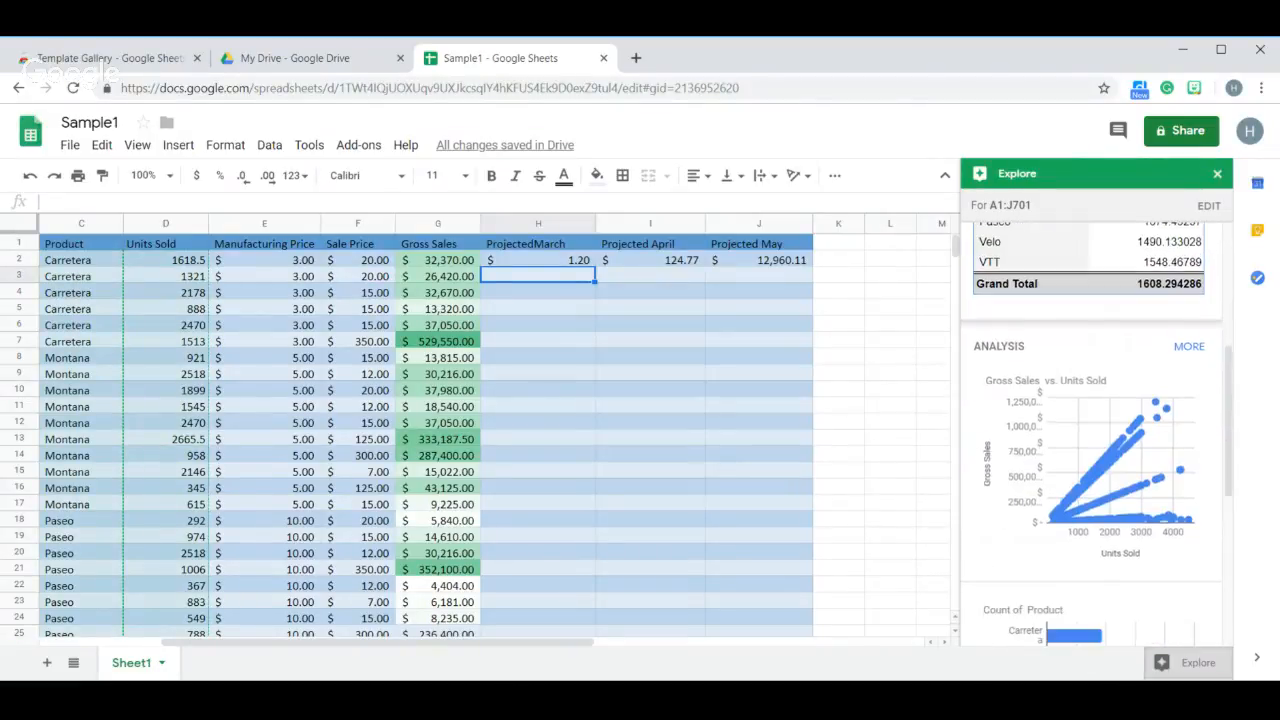
pyautogui.scroll(-4, 1096, 430)
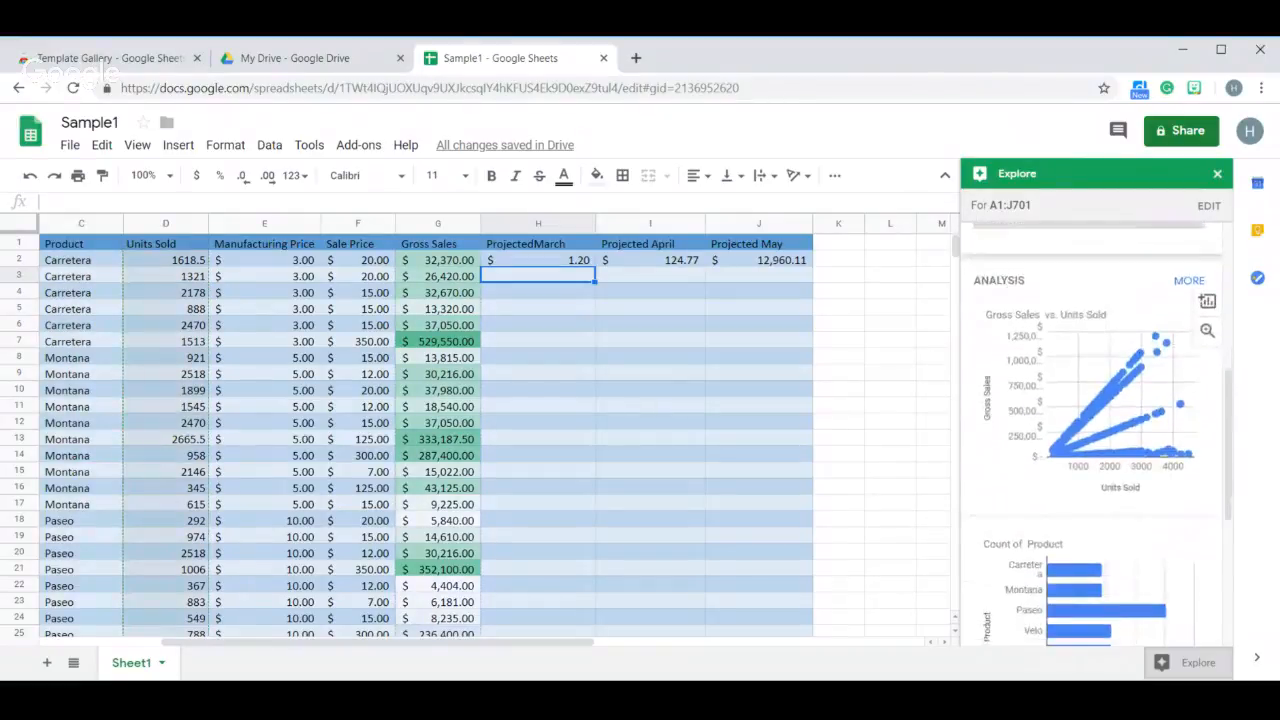
pyautogui.scroll(-4, 1100, 430)
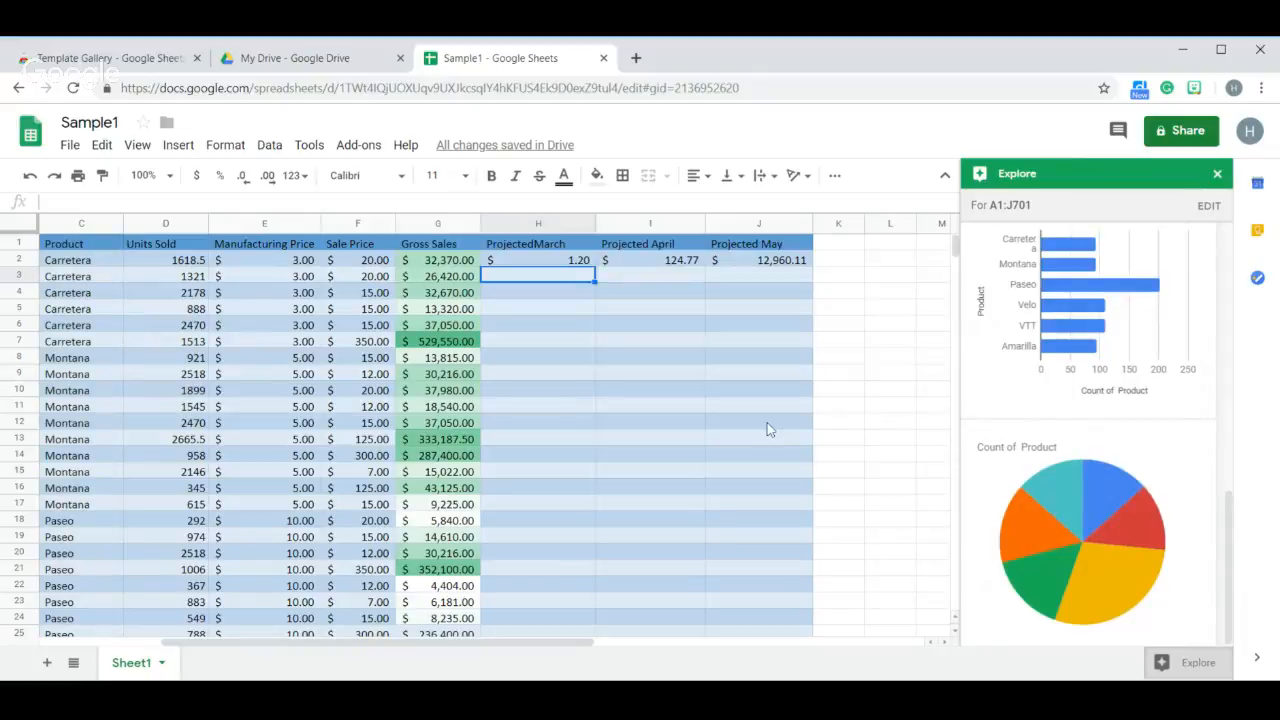
# Step: Insert the suggested Count of Product pie chart from Explore onto the sheet, just below the projected sales headers
pyautogui.scroll(-7, 768, 429)
pyautogui.scroll(-20, 768, 429)
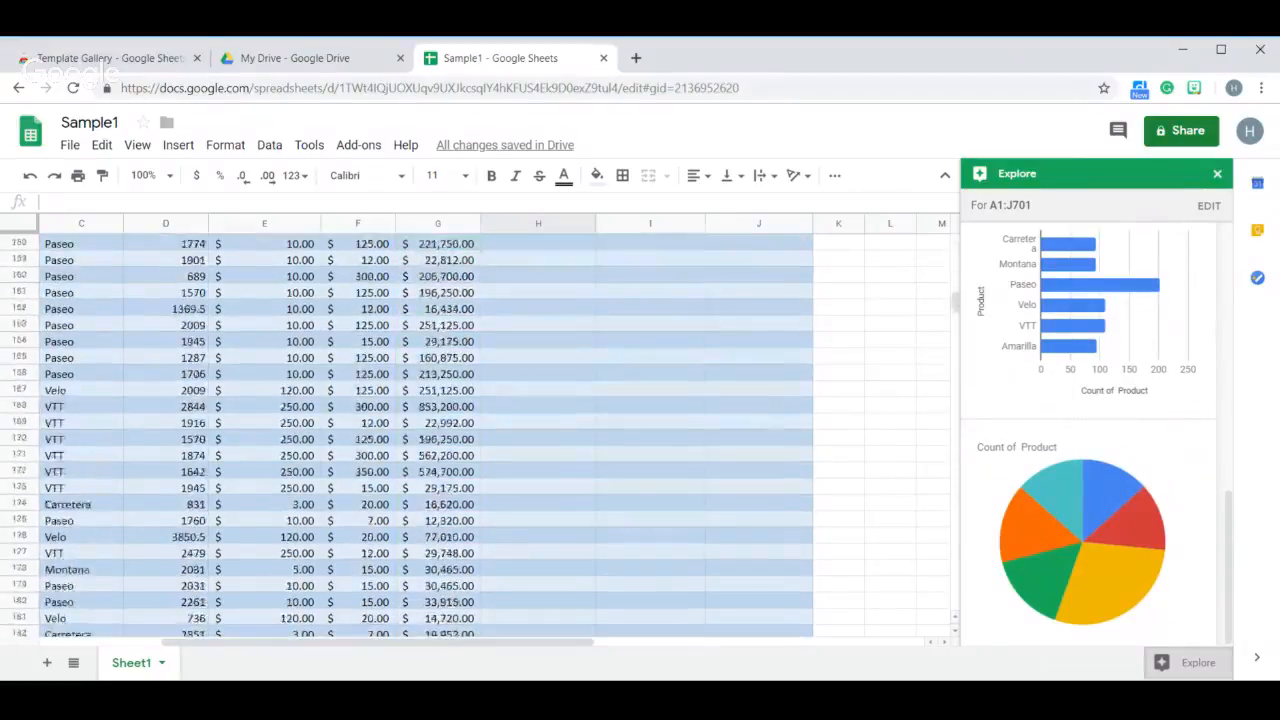
pyautogui.scroll(-20, 768, 429)
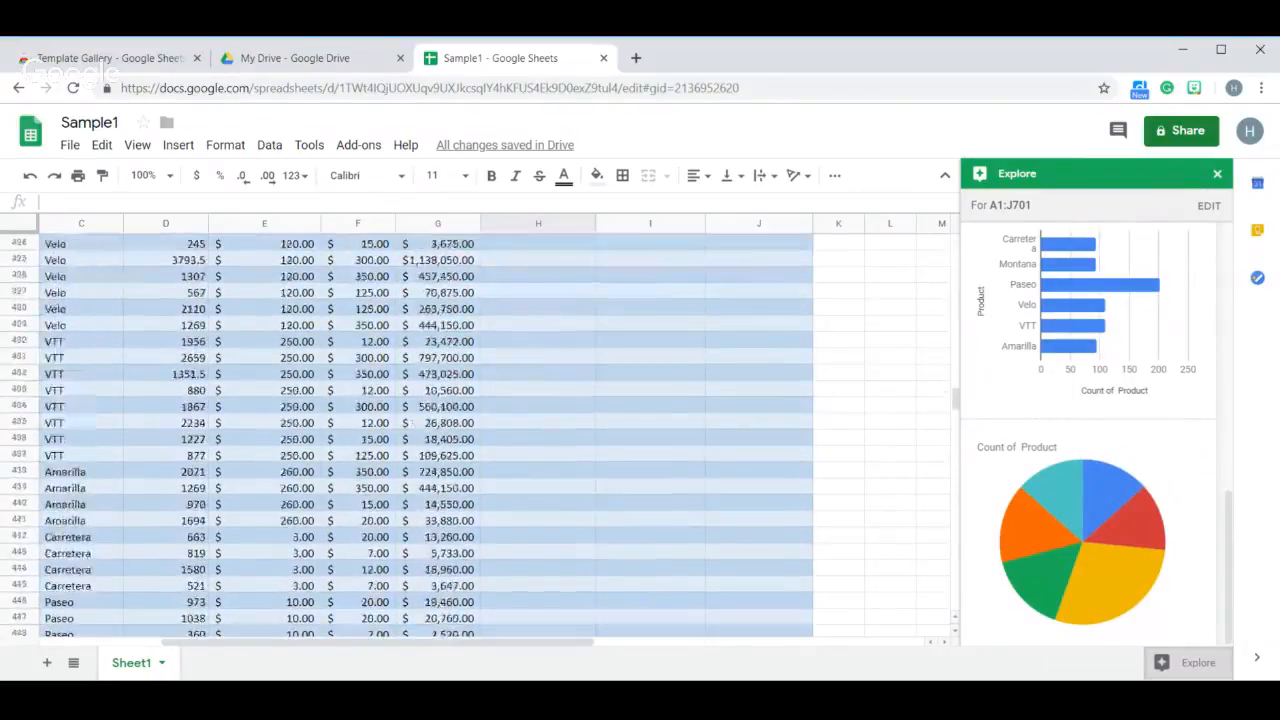
pyautogui.scroll(-20, 768, 429)
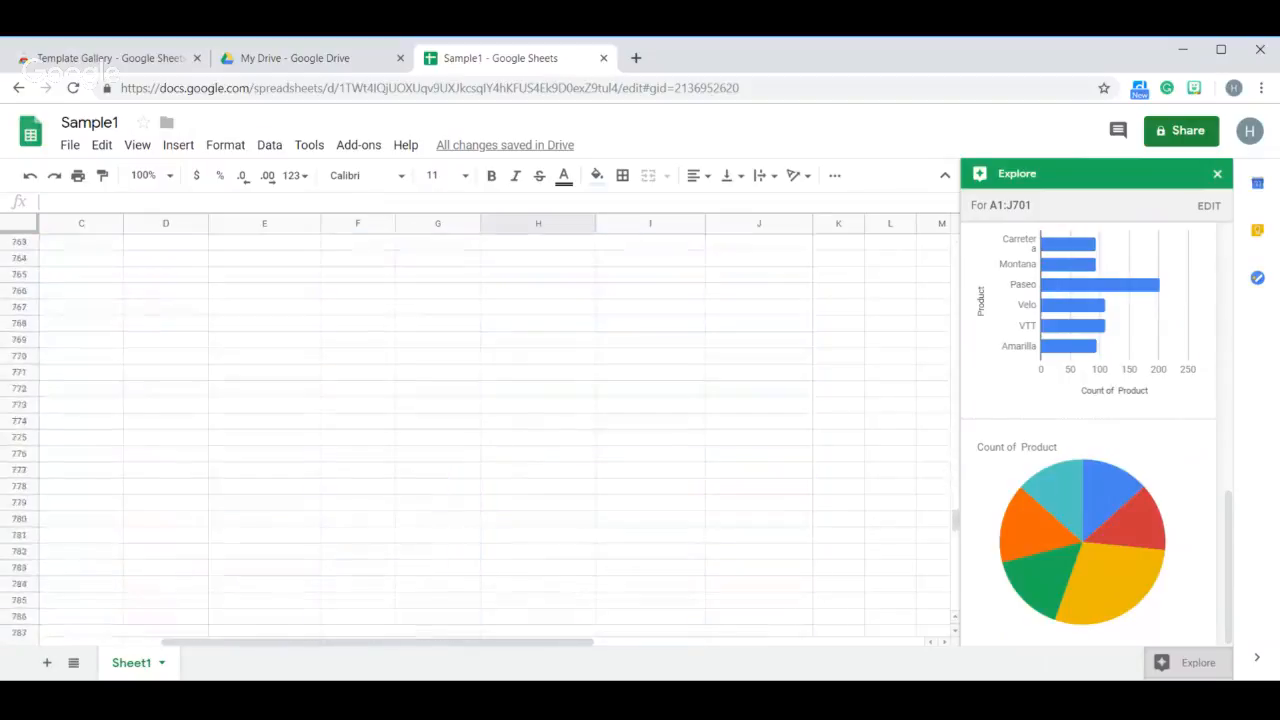
pyautogui.scroll(12, 426, 429)
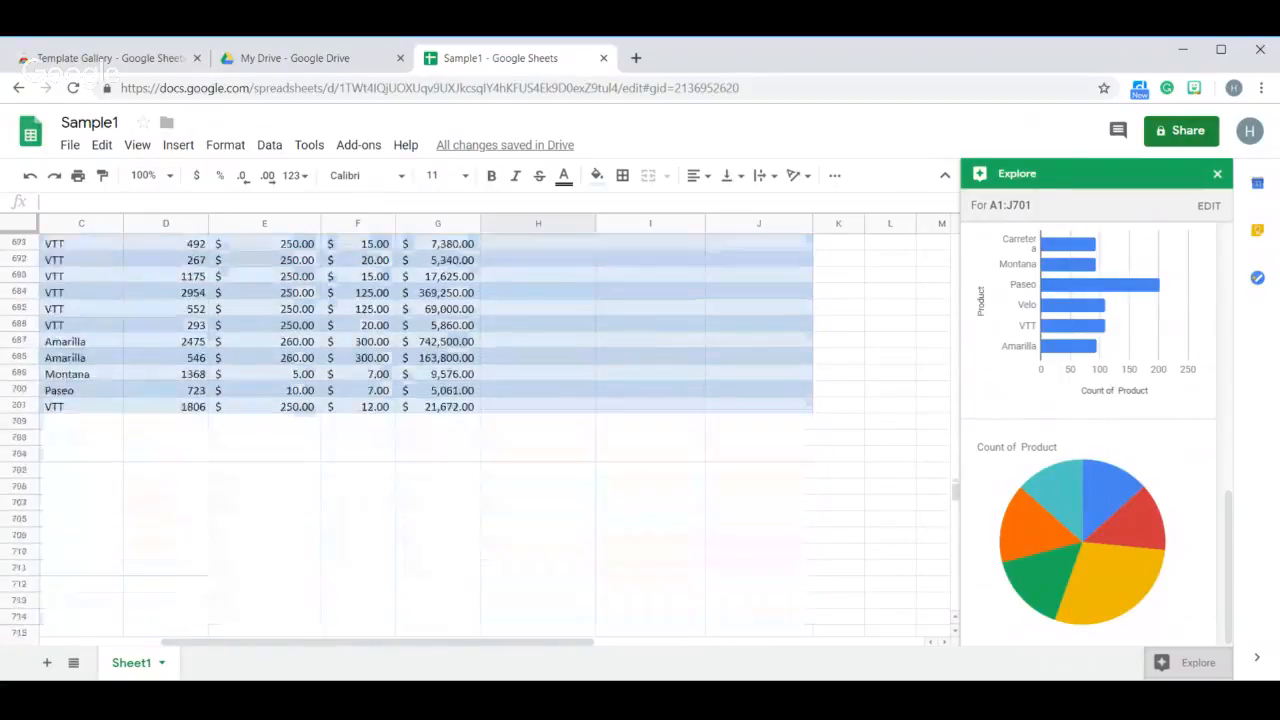
pyautogui.moveTo(1097, 552)
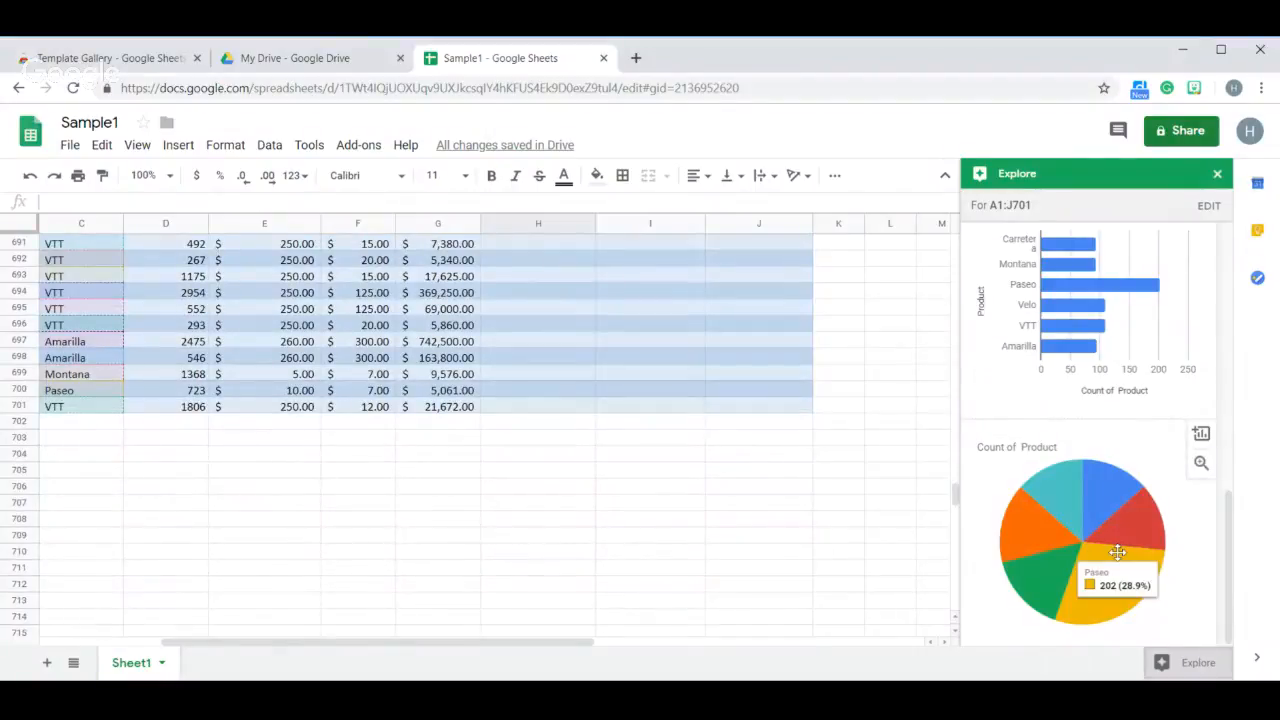
pyautogui.moveTo(1117, 553); pyautogui.dragTo(698, 321)
pyautogui.scroll(20, 730, 518)
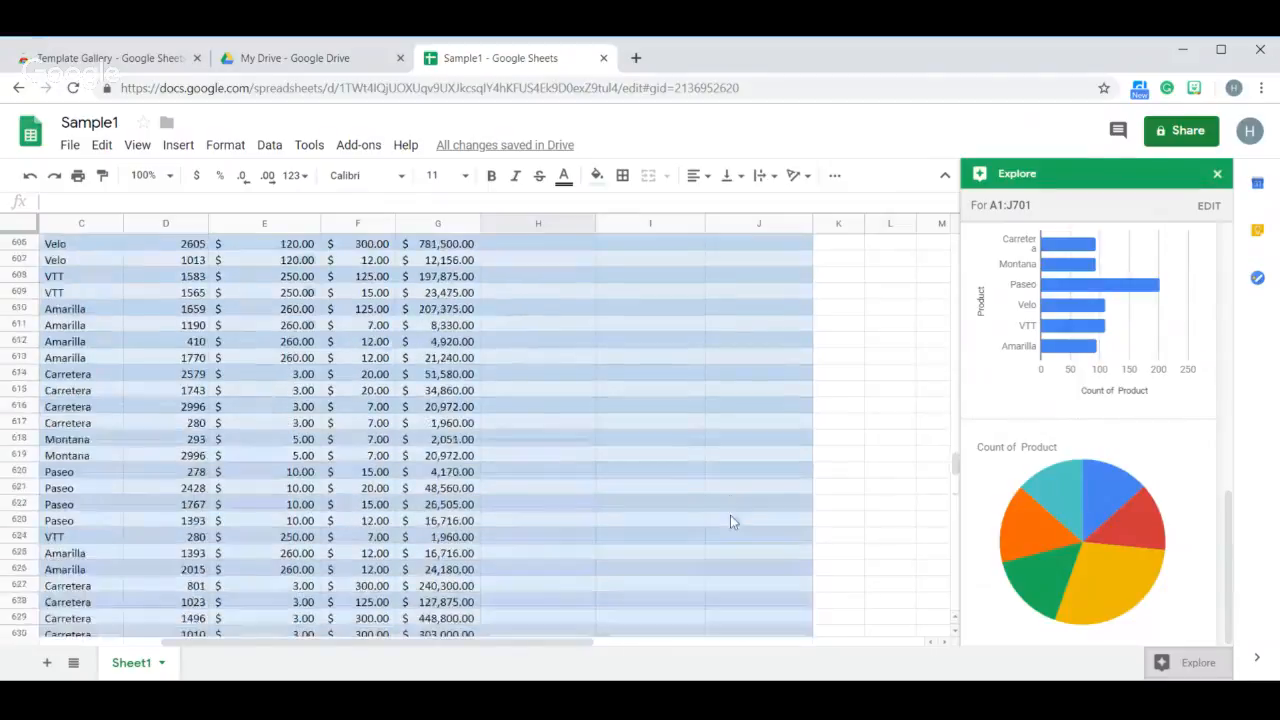
pyautogui.scroll(20, 730, 521)
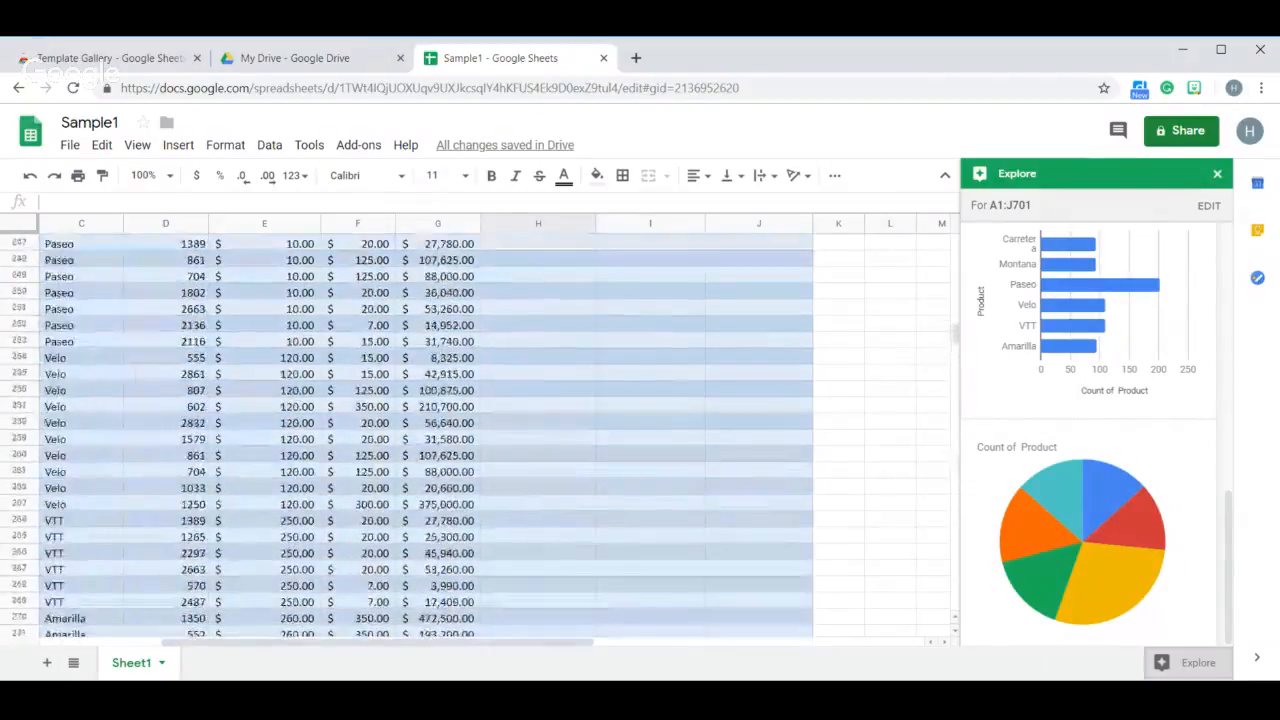
pyautogui.scroll(10, 730, 521)
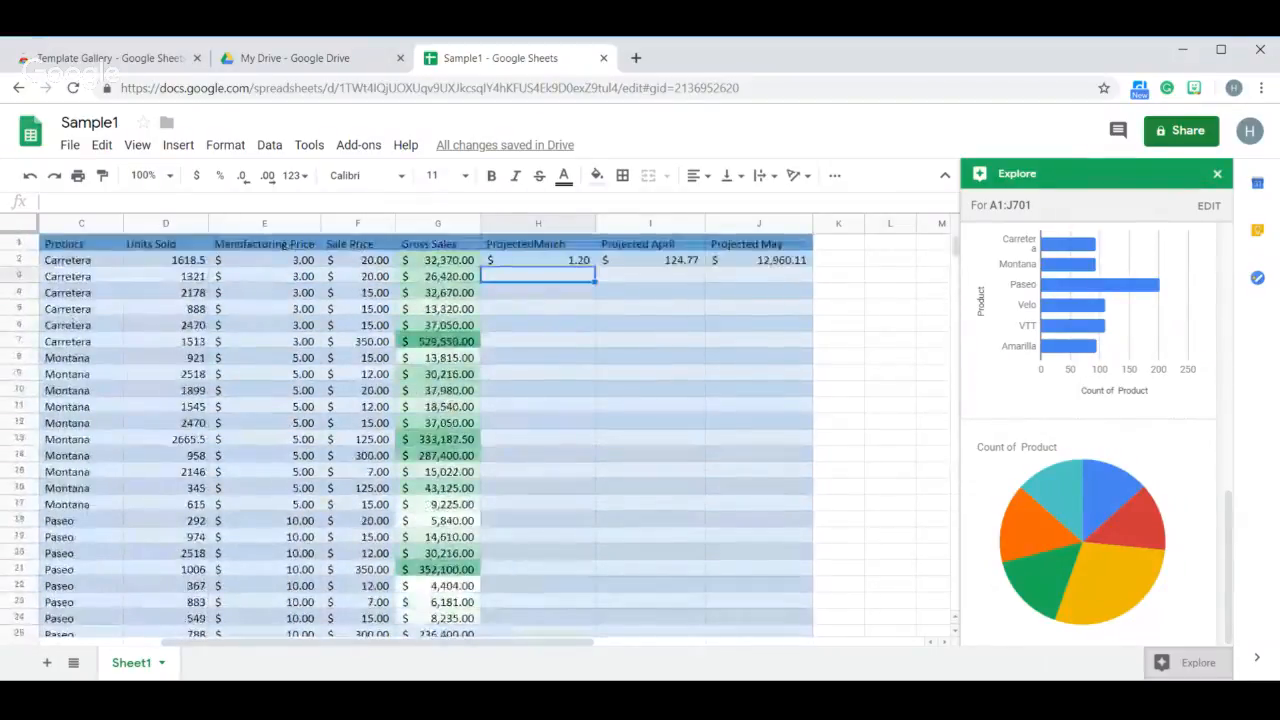
pyautogui.moveTo(897, 434); pyautogui.dragTo(643, 378)
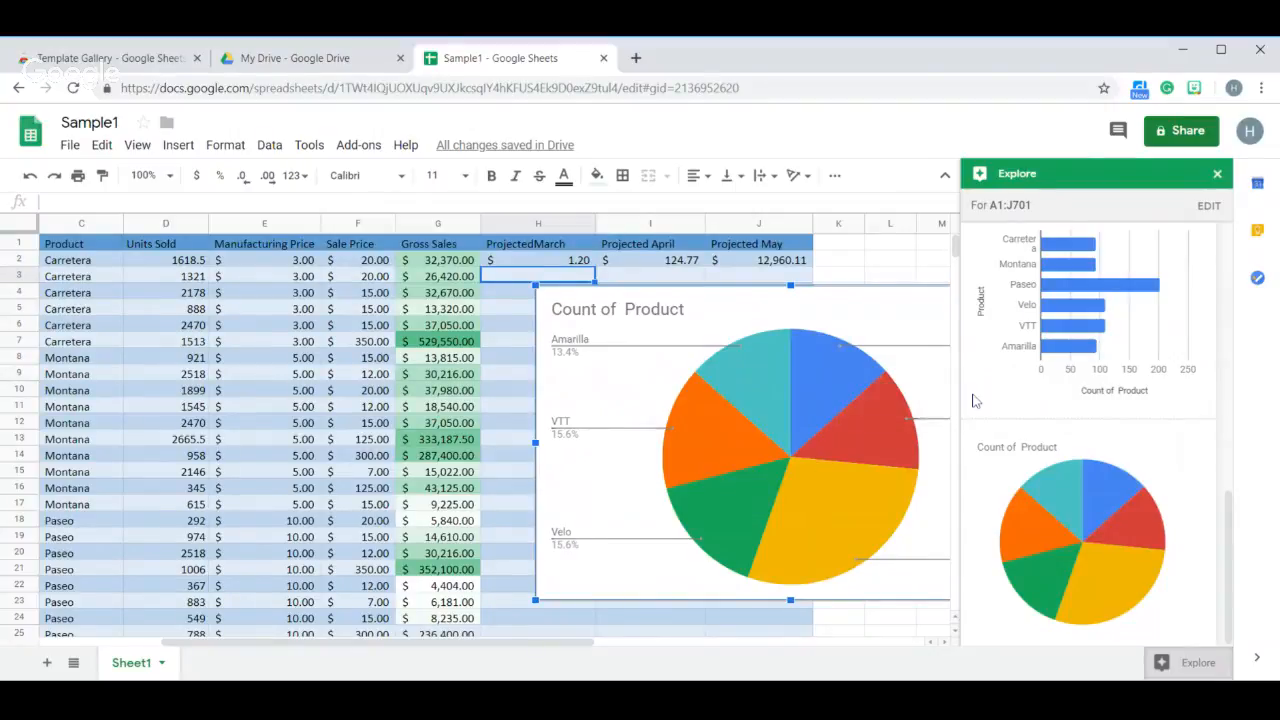
# Step: Insert the suggested Count of Product bar chart from Explore onto the sheet and close Explore
pyautogui.scroll(-4, 727, 291)
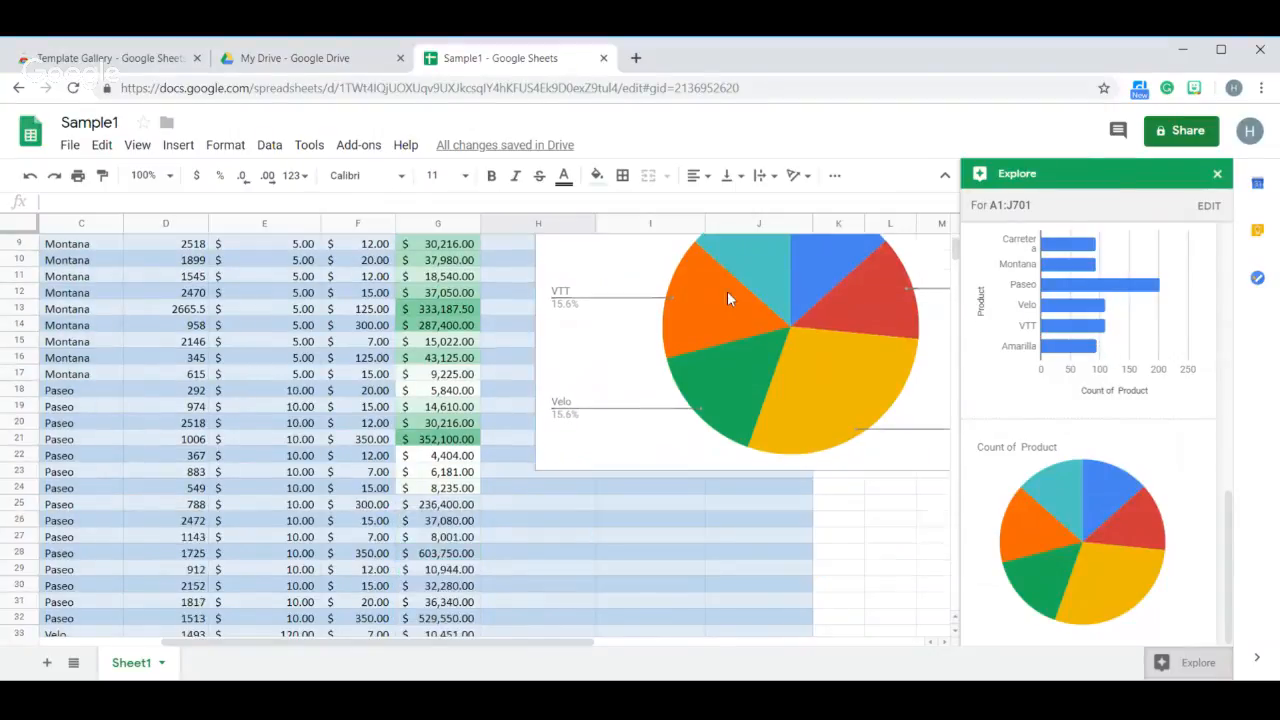
pyautogui.moveTo(1055, 298)
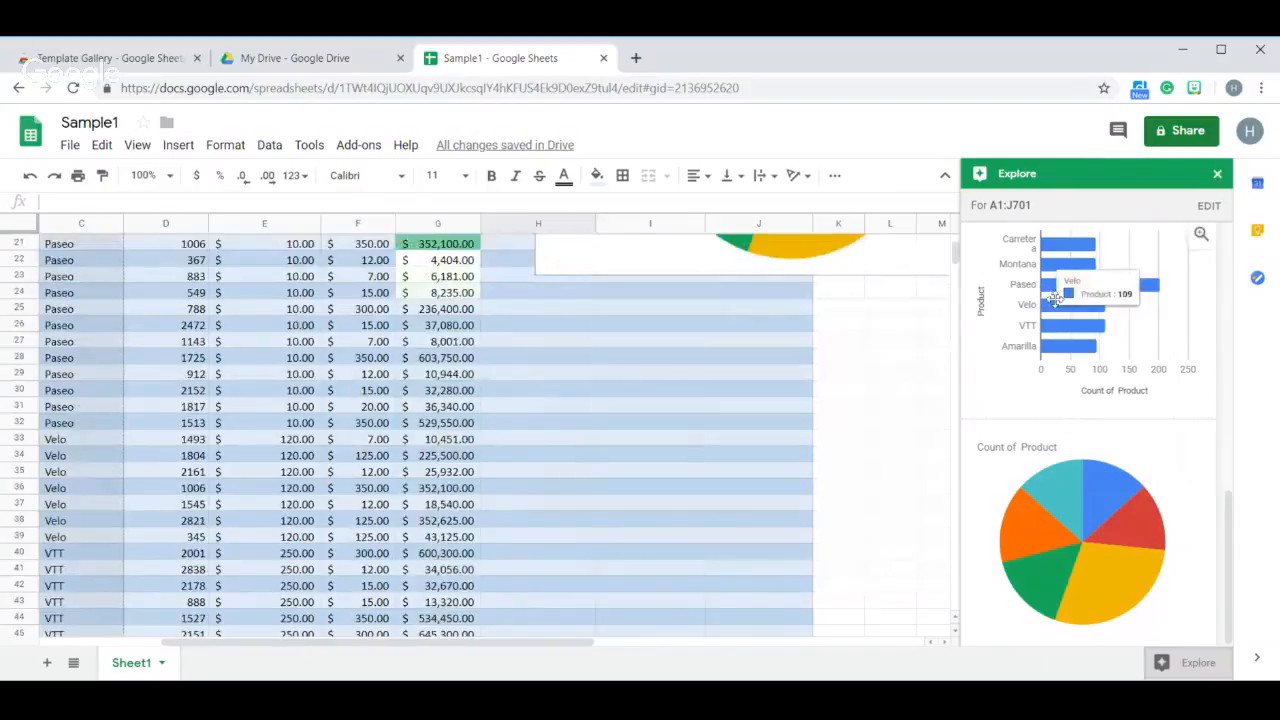
pyautogui.moveTo(1055, 298); pyautogui.dragTo(636, 500)
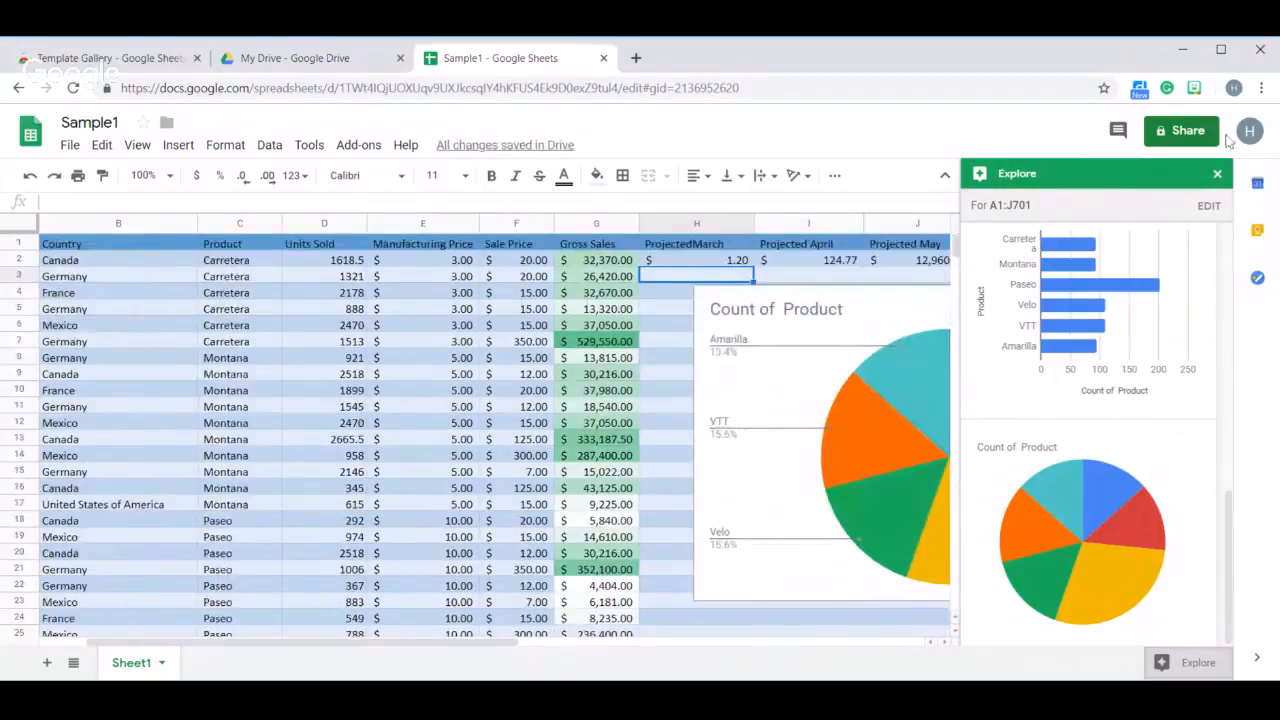
pyautogui.click(1218, 175)
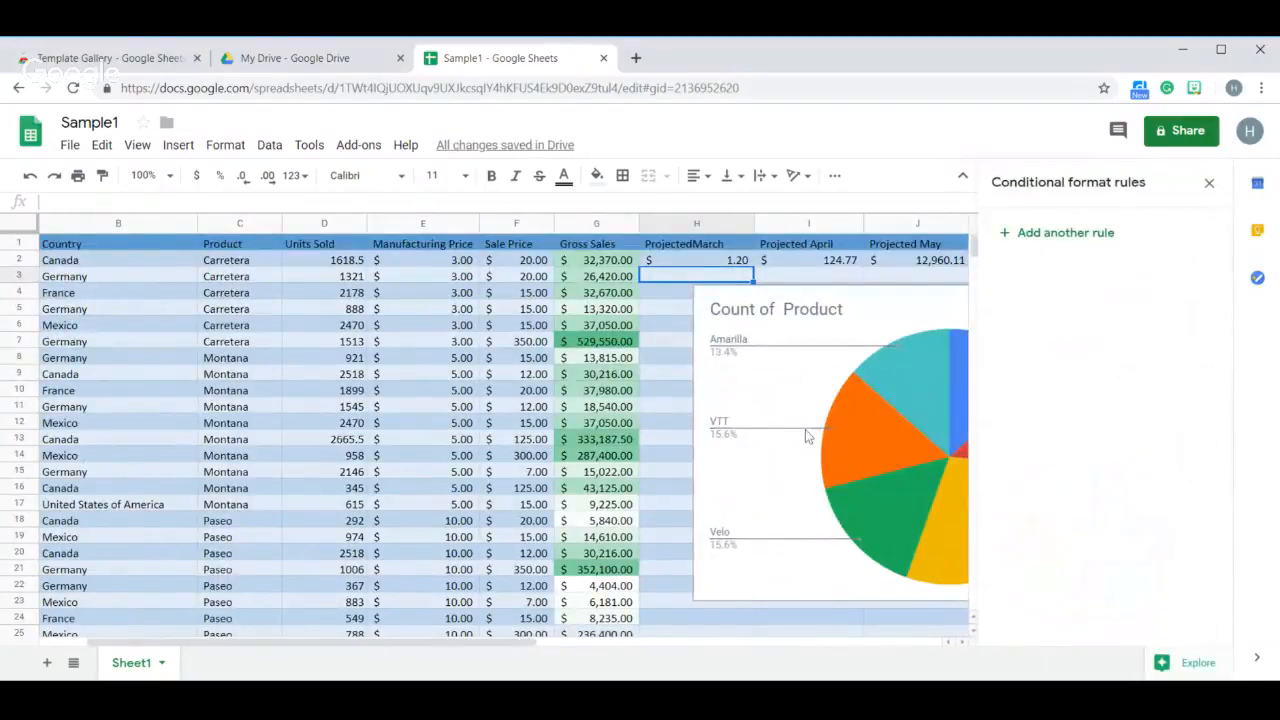
pyautogui.hscroll(10, 805, 429)
pyautogui.hscroll(-10, 808, 436)
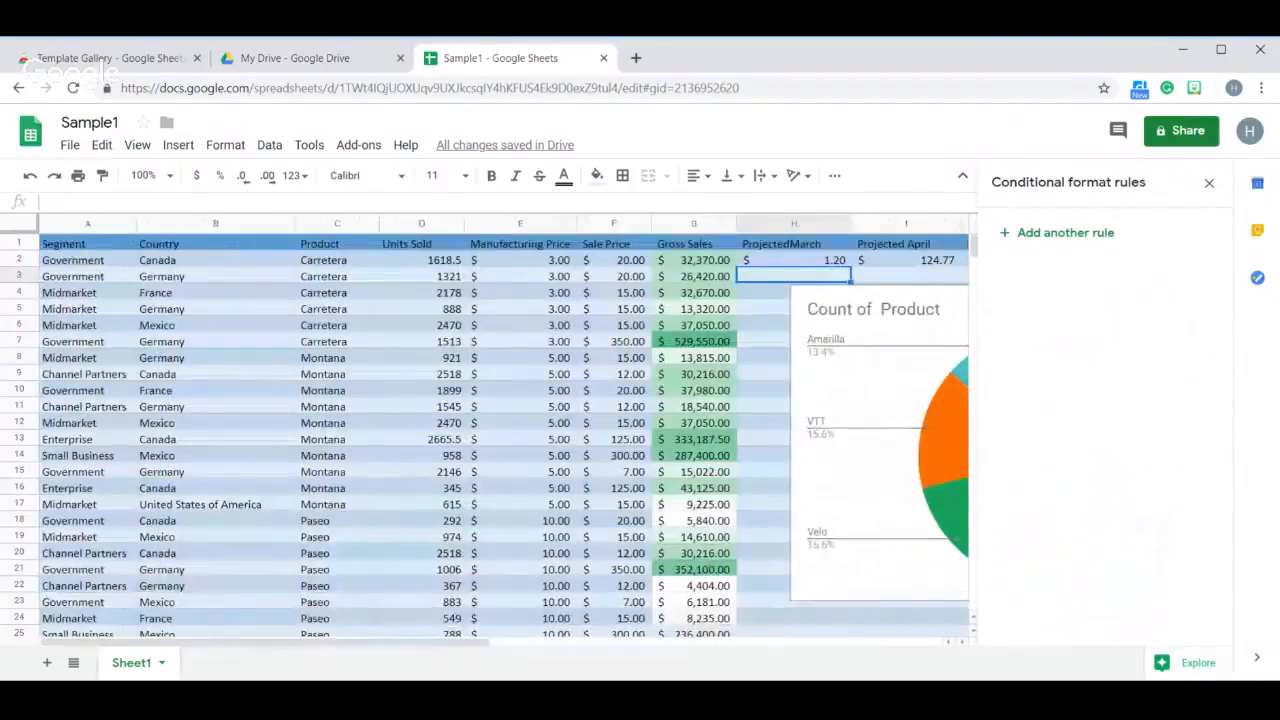
pyautogui.scroll(-3, 508, 436)
pyautogui.scroll(3, 508, 436)
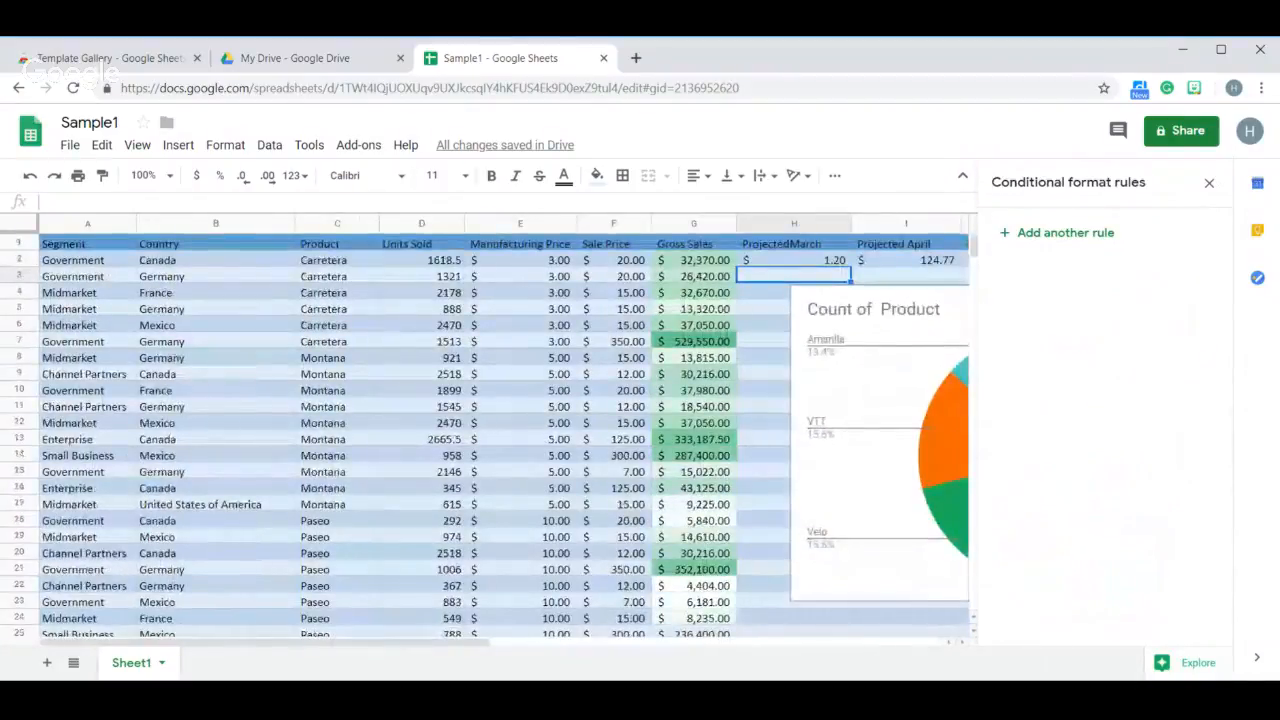
pyautogui.hscroll(5, 600, 430)
pyautogui.hscroll(-5, 600, 430)
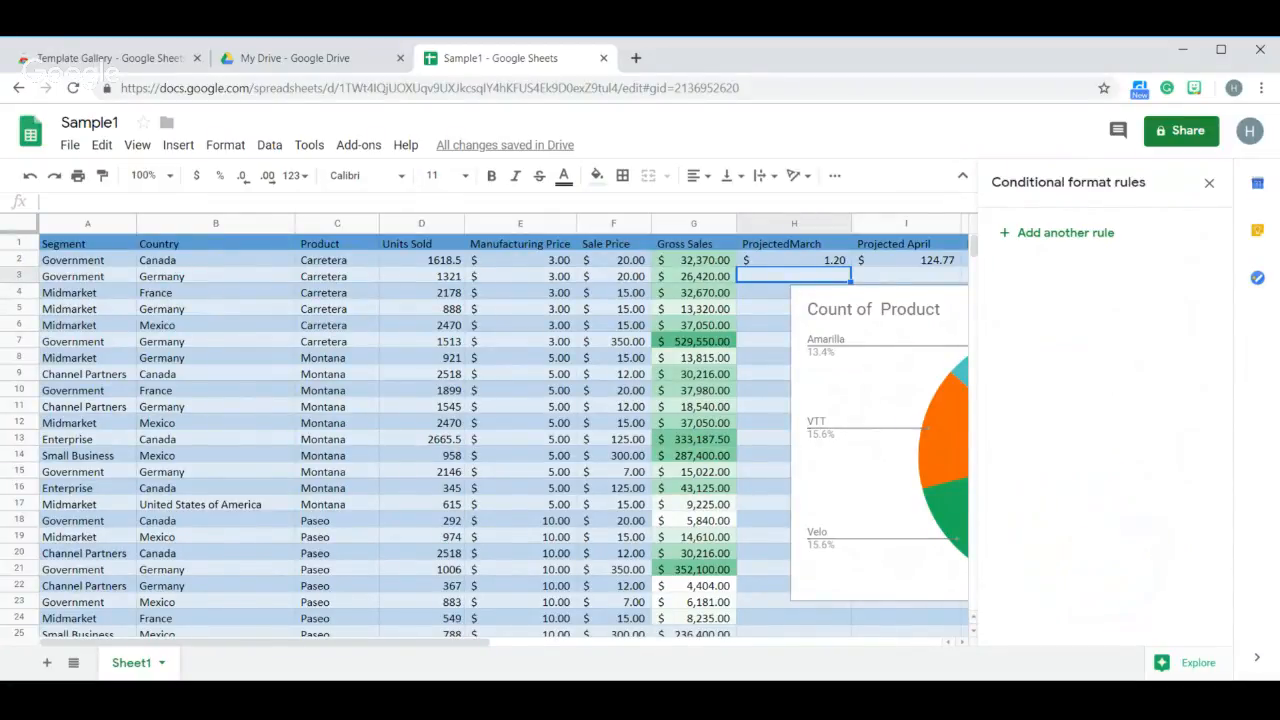
# Step: Create a new filter view for the Country column
pyautogui.click(223, 223)
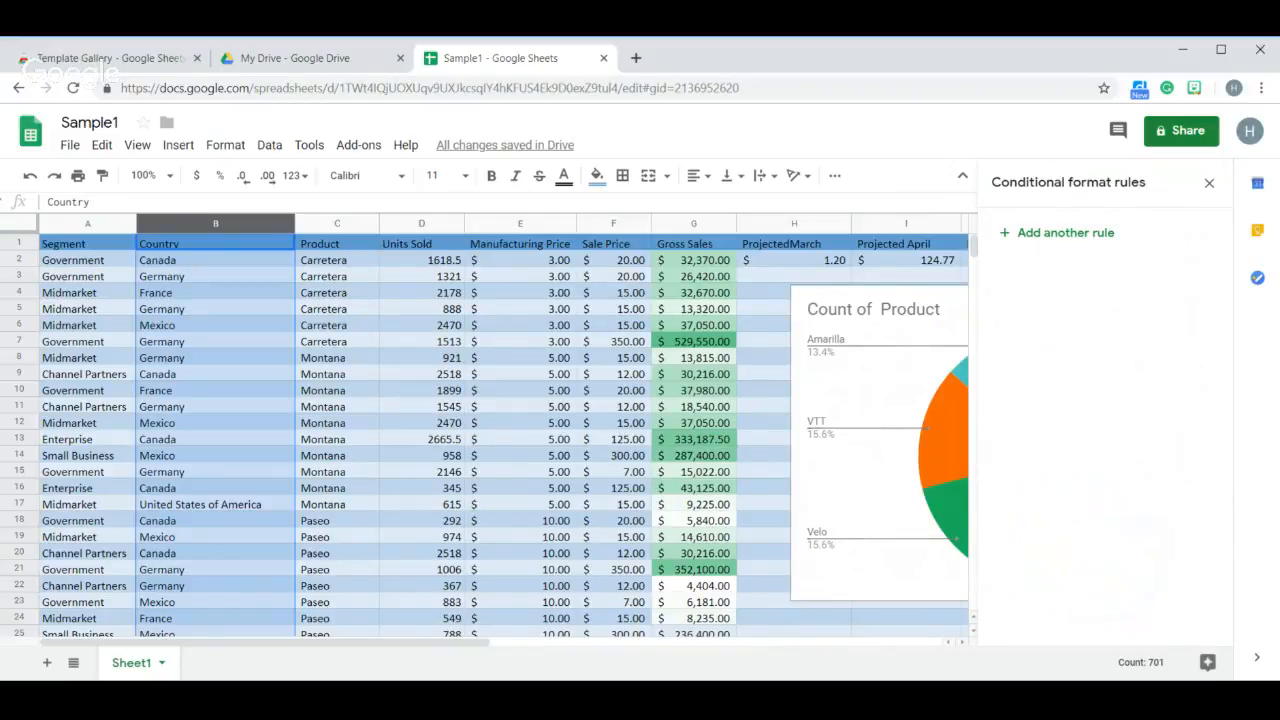
pyautogui.click(270, 147)
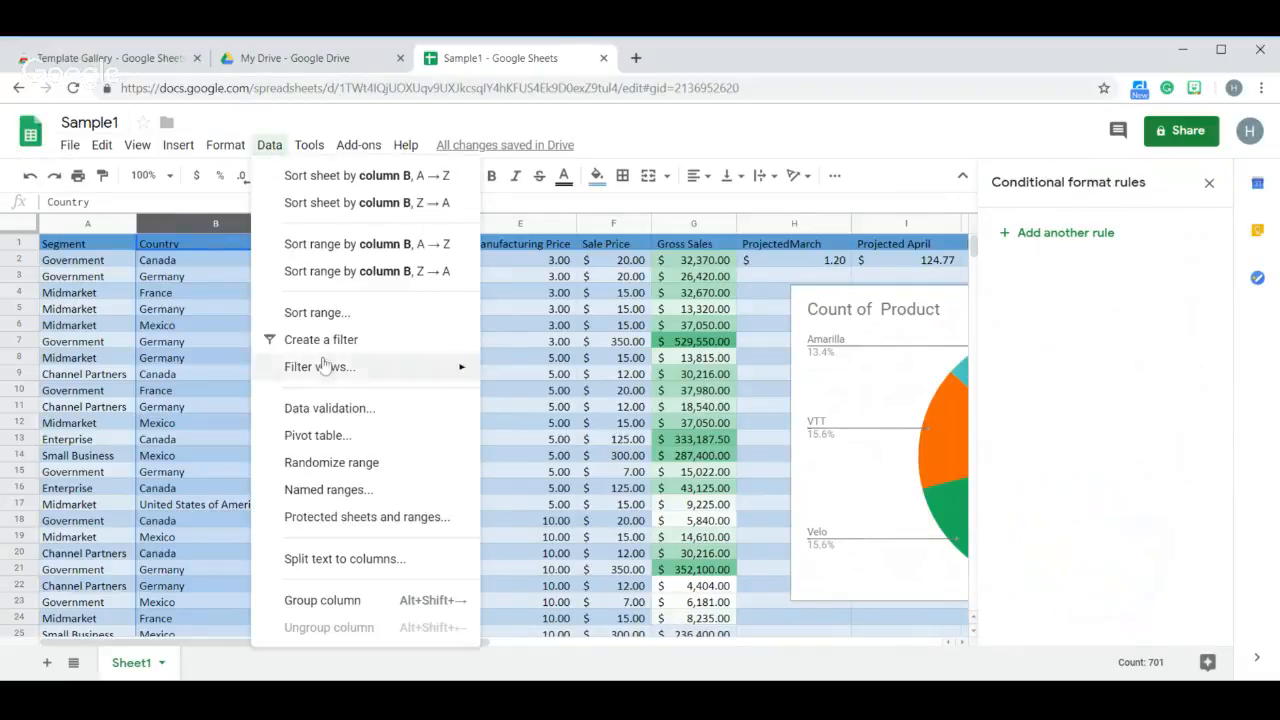
pyautogui.moveTo(405, 374)
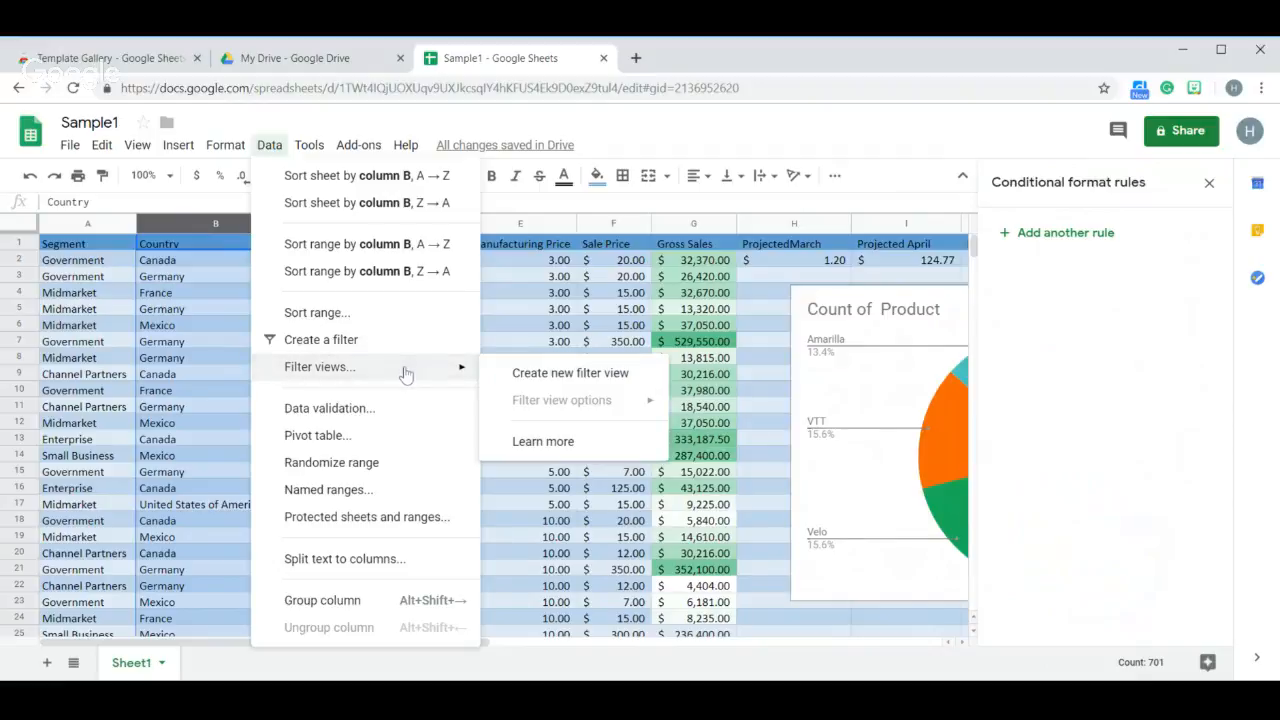
pyautogui.click(586, 374)
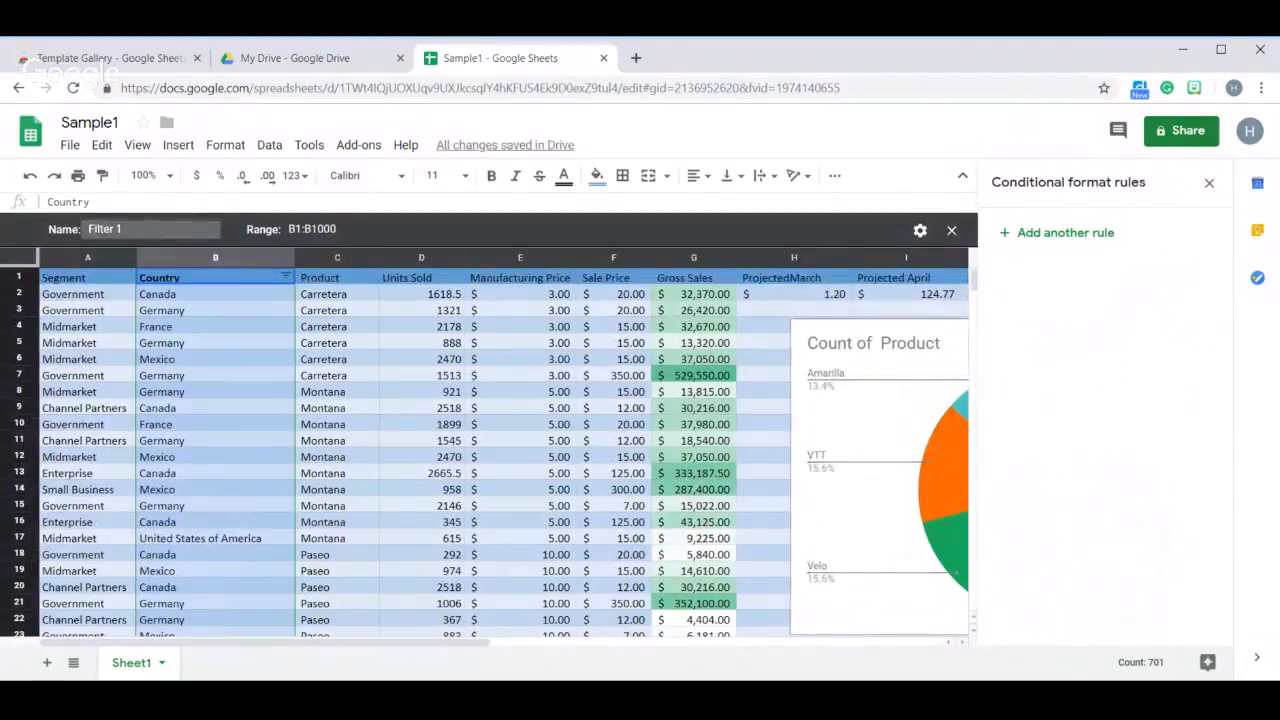
# Step: Rename the new filter view as Canda
pyautogui.click(144, 224)
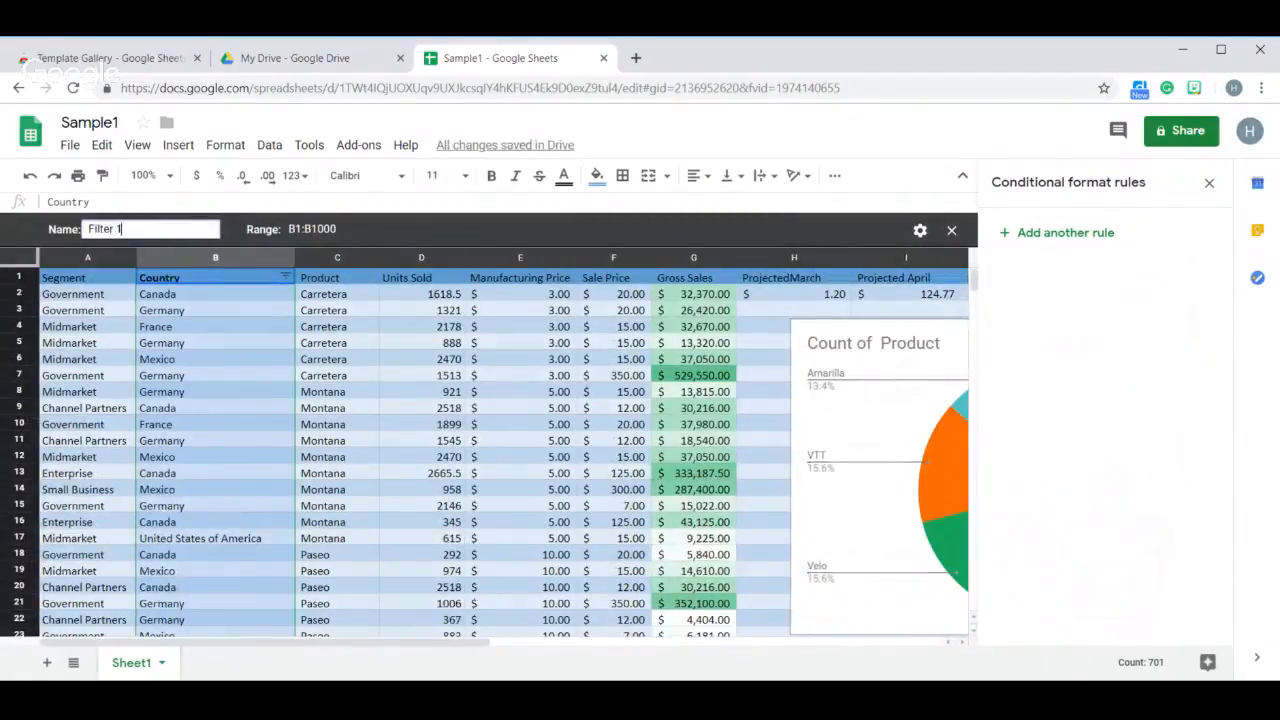
pyautogui.press('BackSpace')
pyautogui.press('BackSpace')
pyautogui.press('BackSpace')
pyautogui.press('BackSpace')
pyautogui.press('BackSpace')
pyautogui.press('BackSpace')
pyautogui.press('BackSpace')
pyautogui.press('BackSpace')
pyautogui.write('Canda')
pyautogui.click(659, 219)
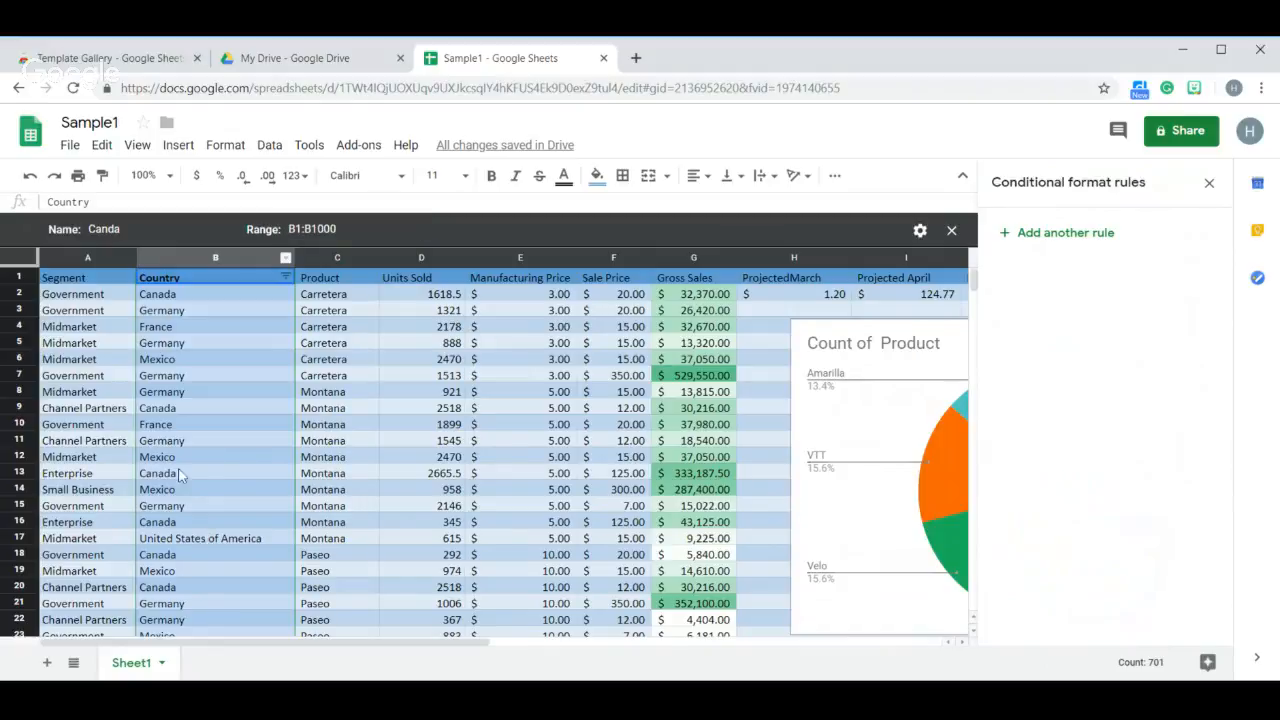
# Step: Filter the Country column by values to show only Canada, look over the filtered rows and close the filter view
pyautogui.click(285, 278)
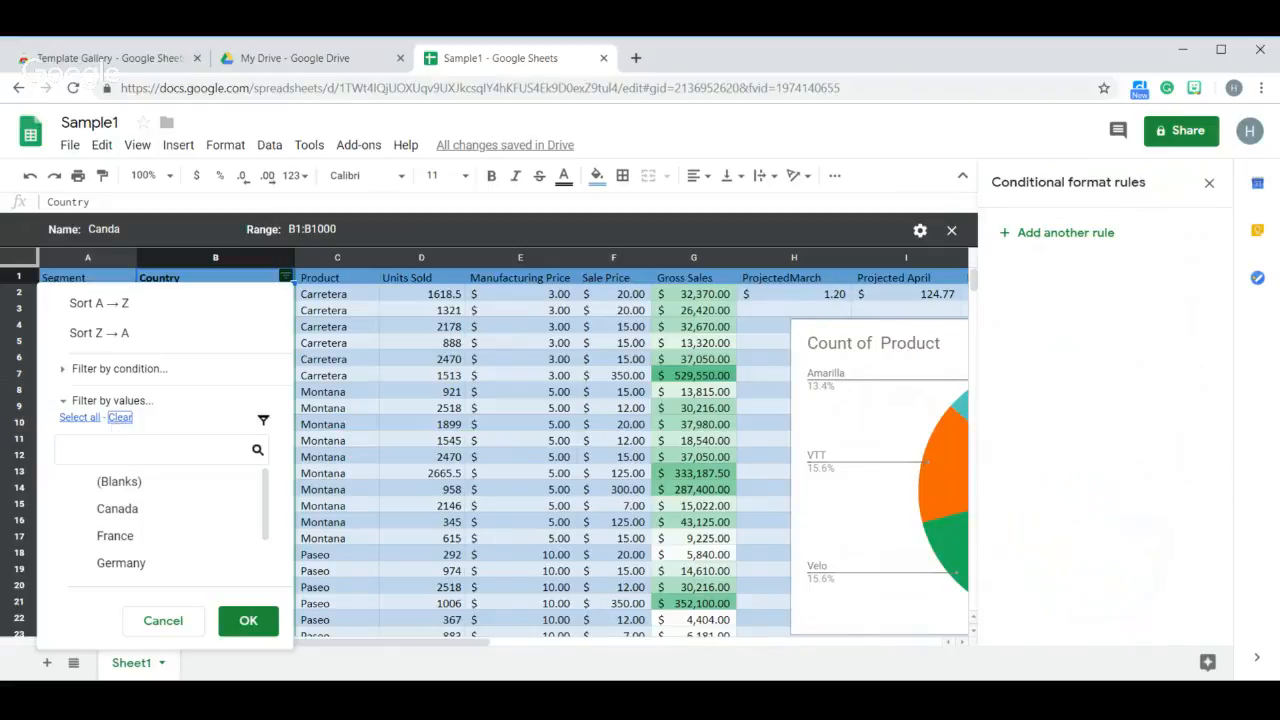
pyautogui.click(105, 512)
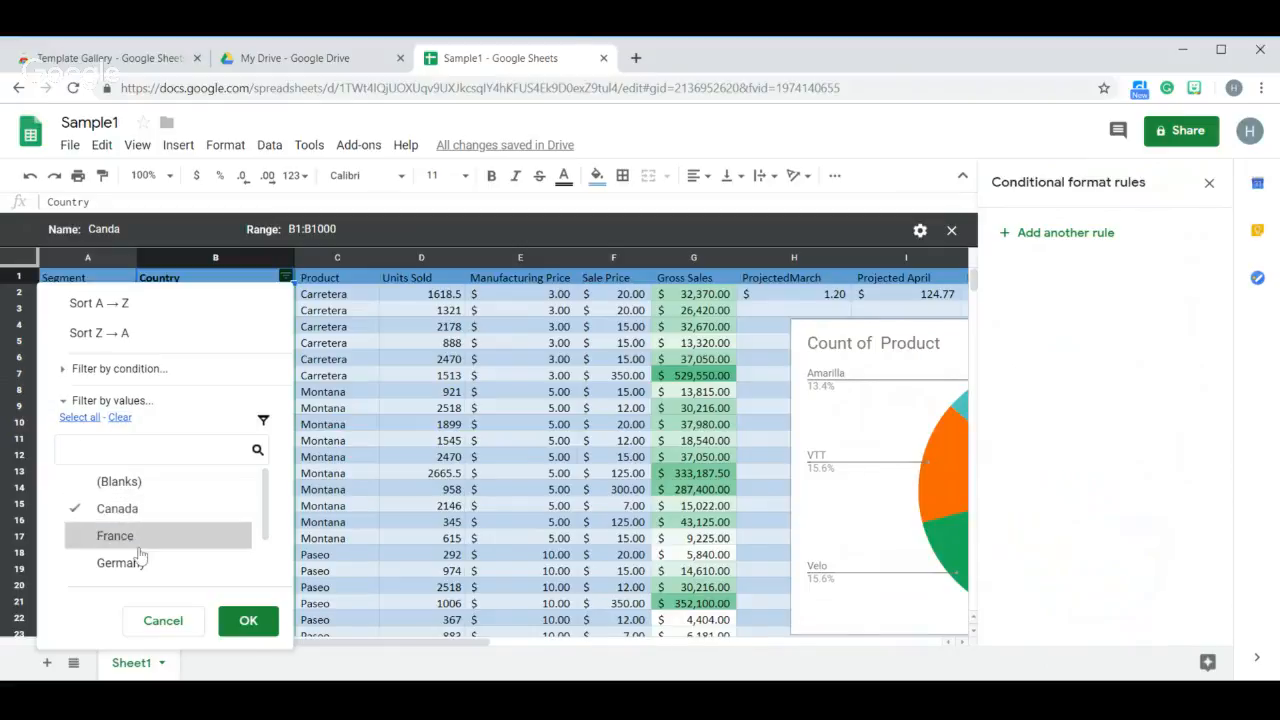
pyautogui.click(248, 626)
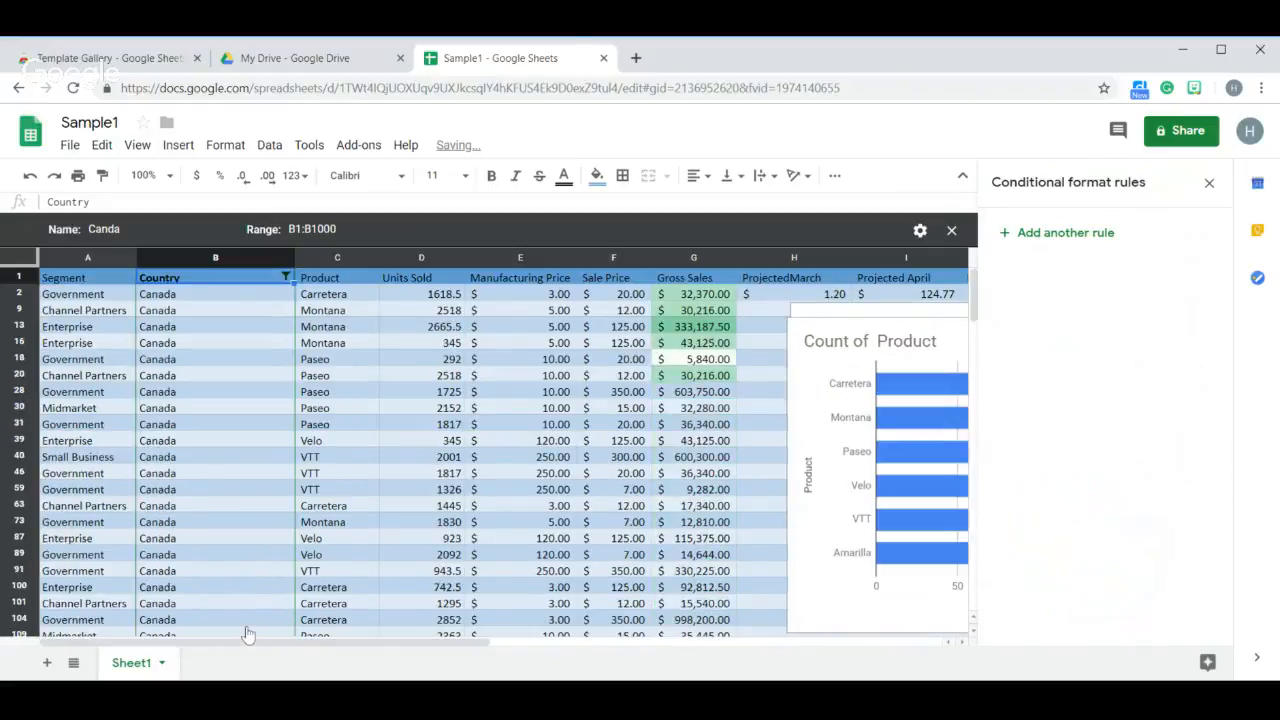
pyautogui.scroll(-15, 197, 465)
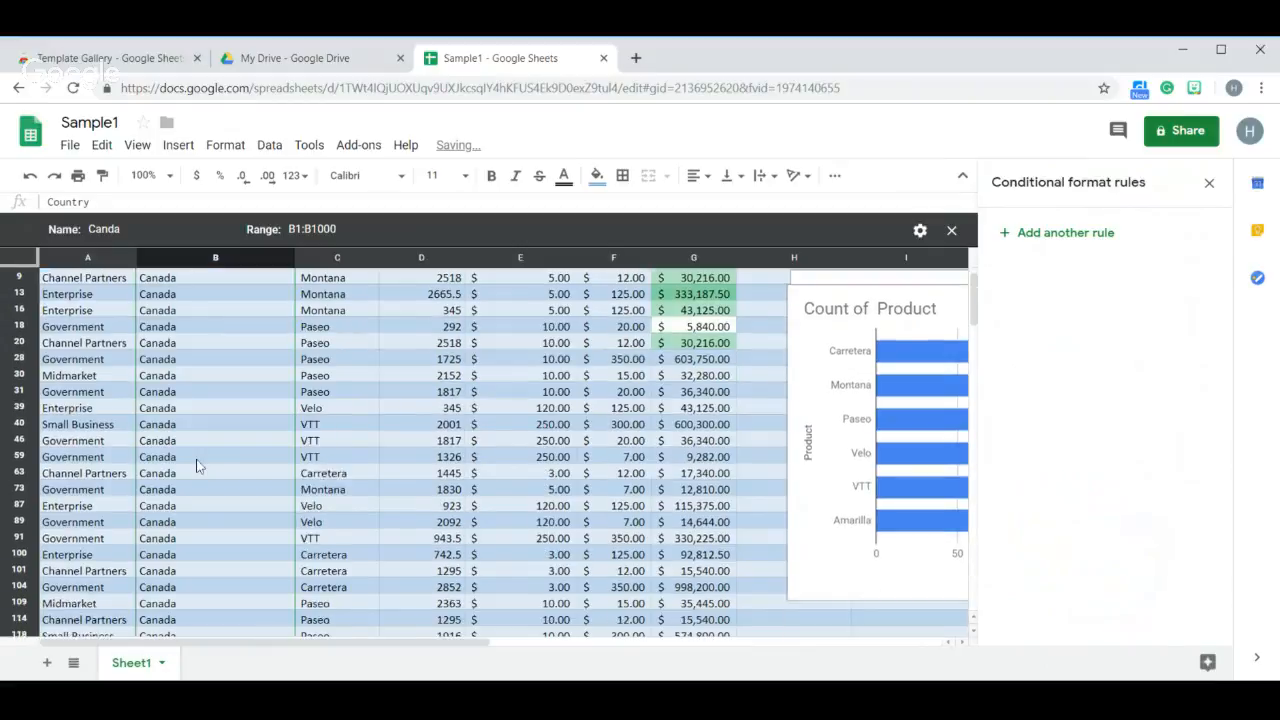
pyautogui.scroll(15, 494, 453)
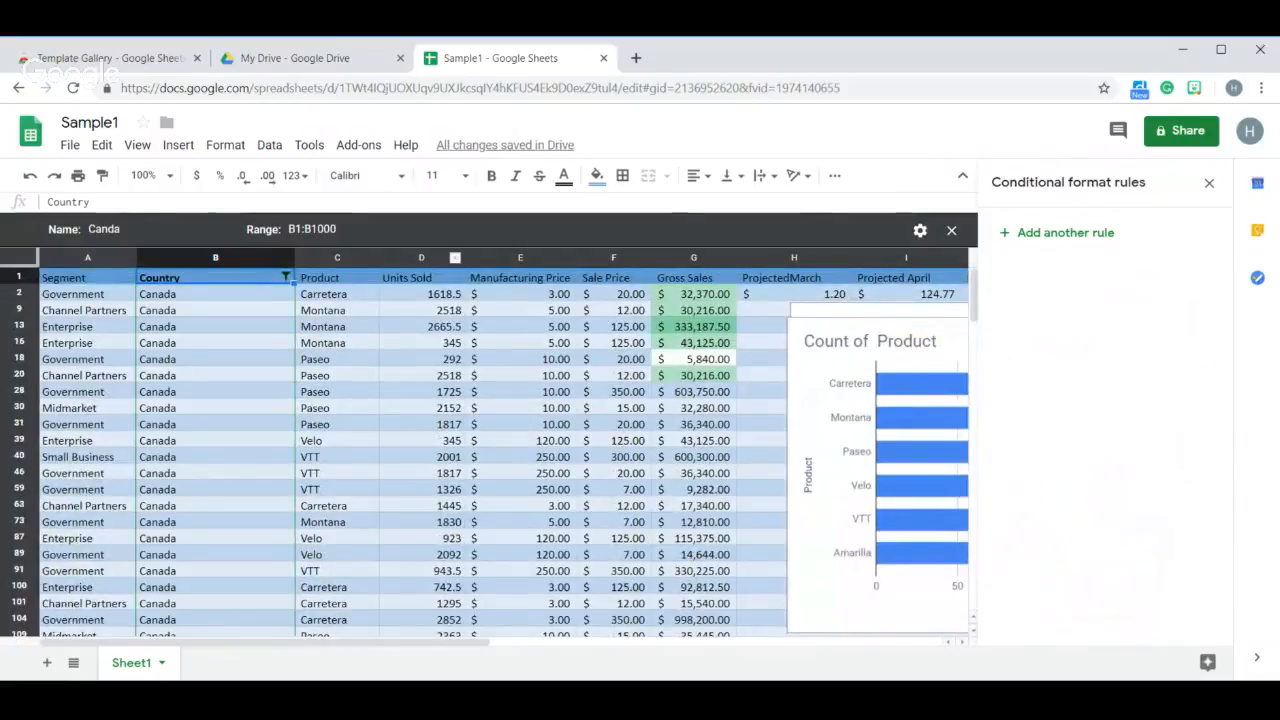
pyautogui.click(952, 235)
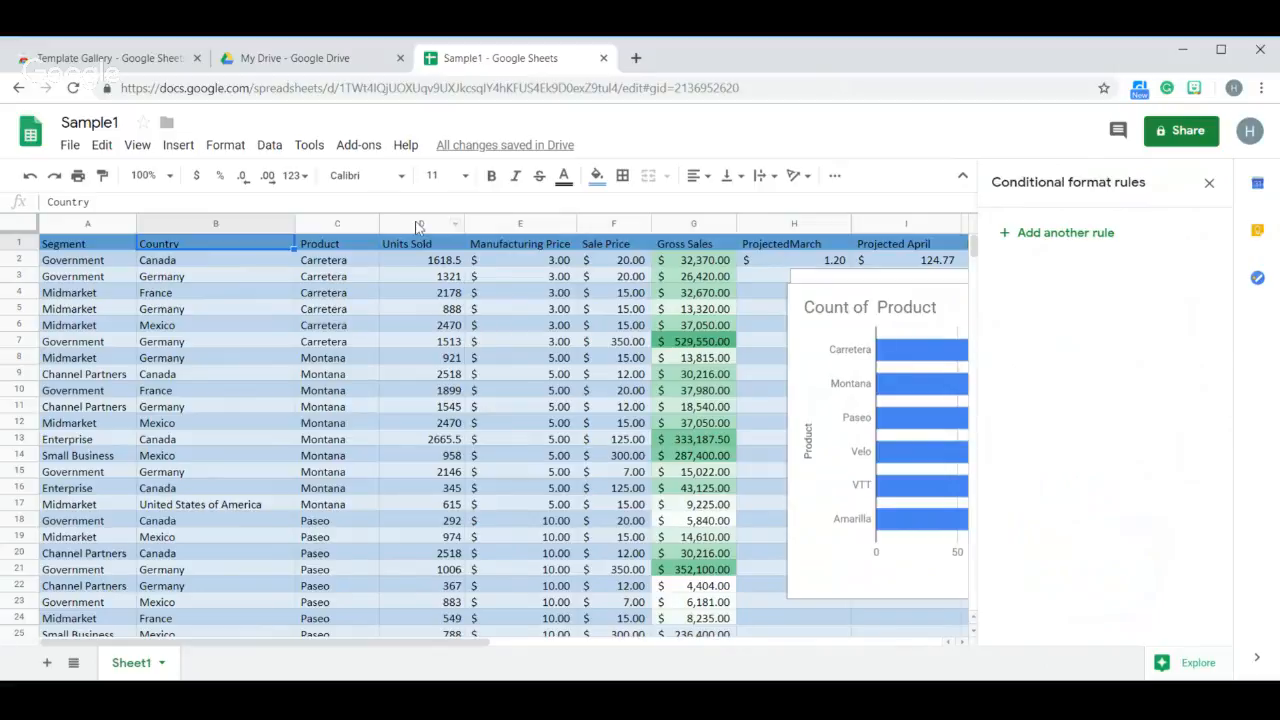
# Step: Freeze the first 2 rows of the sheet and check that they stay in place
pyautogui.click(339, 224)
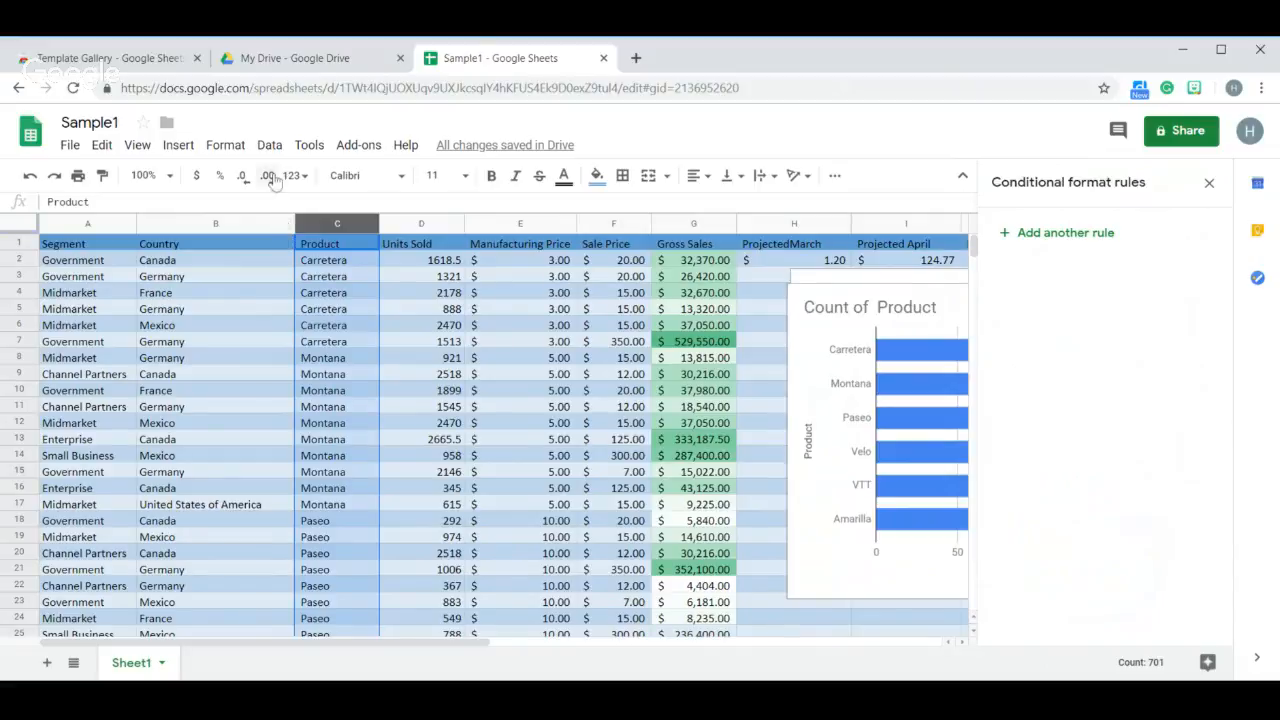
pyautogui.click(138, 146)
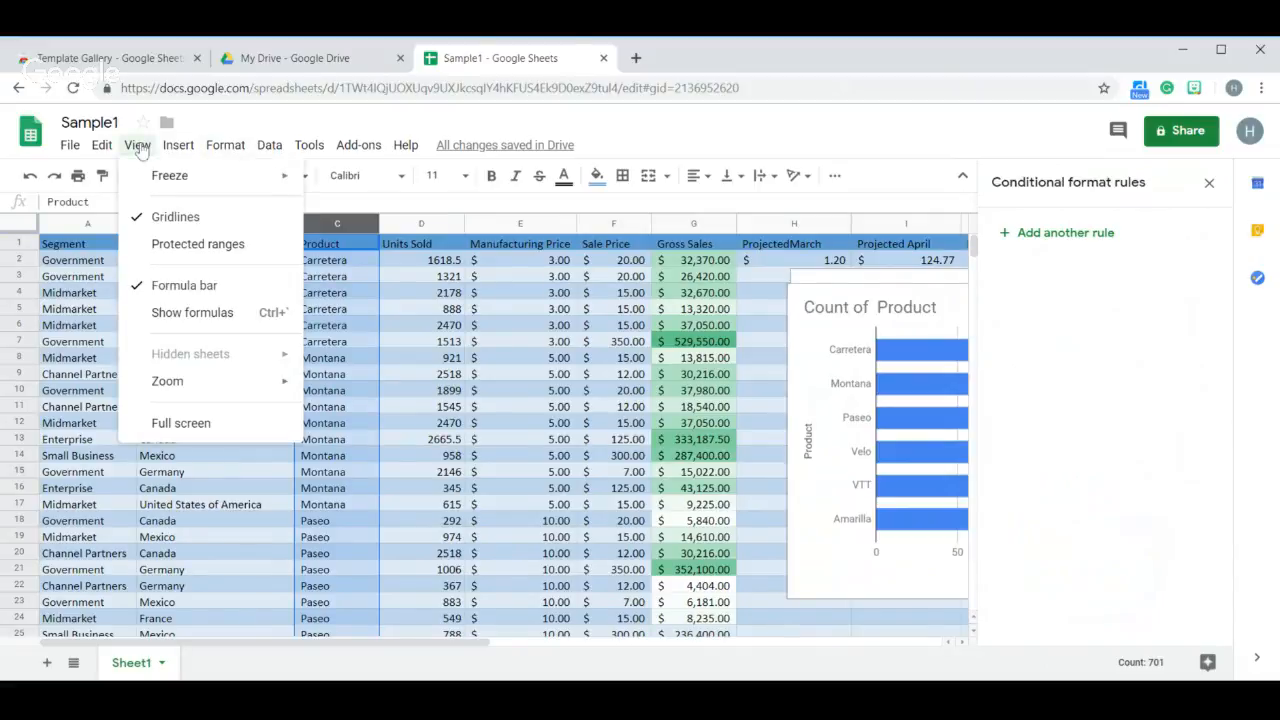
pyautogui.moveTo(183, 188)
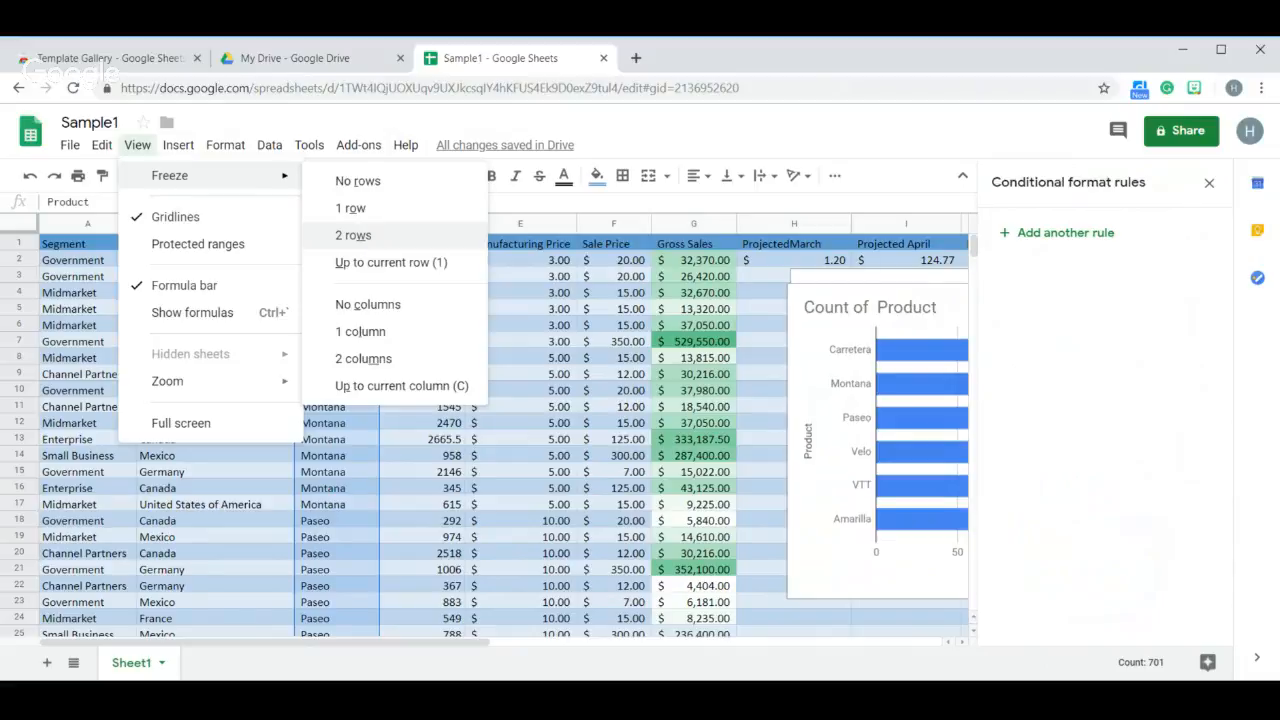
pyautogui.click(358, 235)
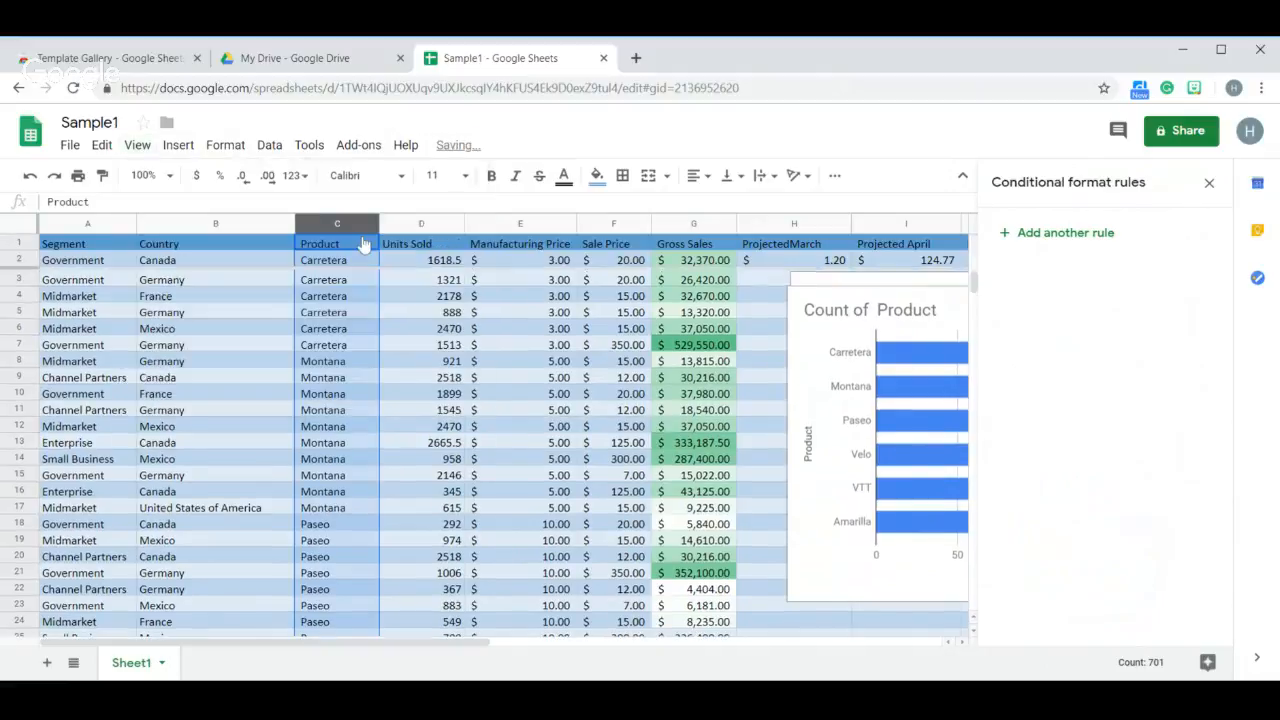
pyautogui.scroll(-1, 335, 303)
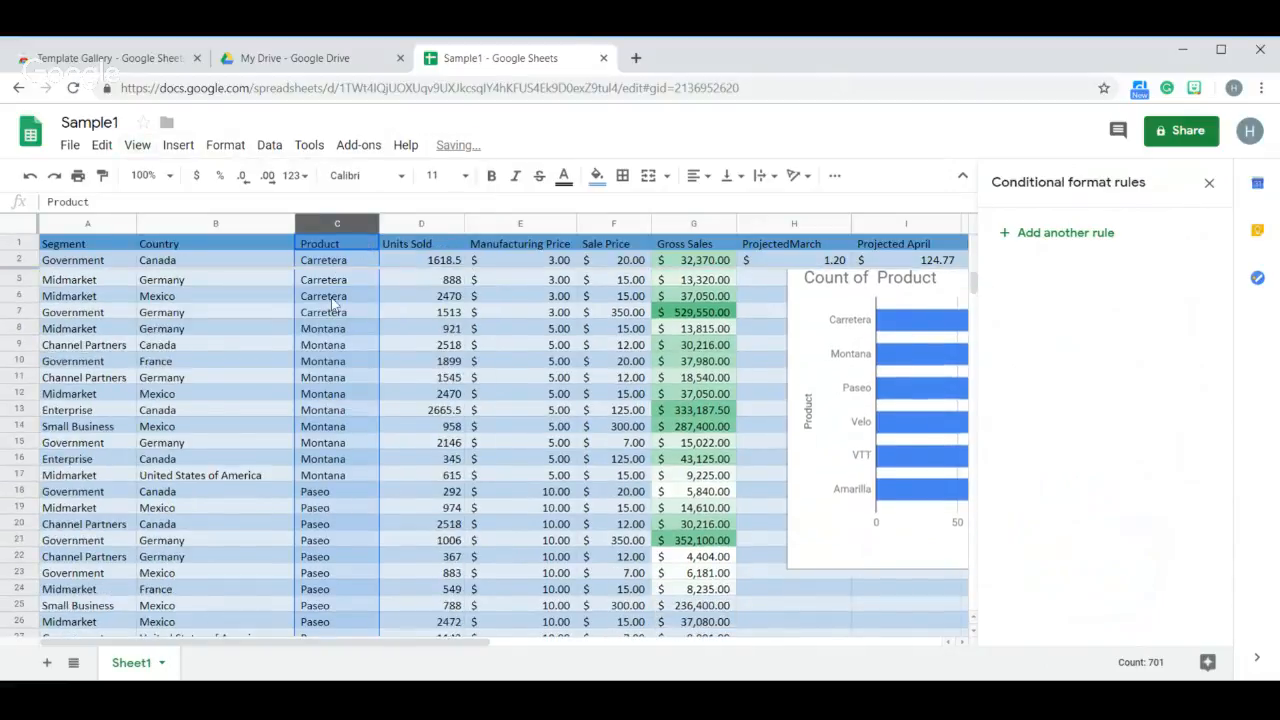
pyautogui.scroll(-1, 335, 303)
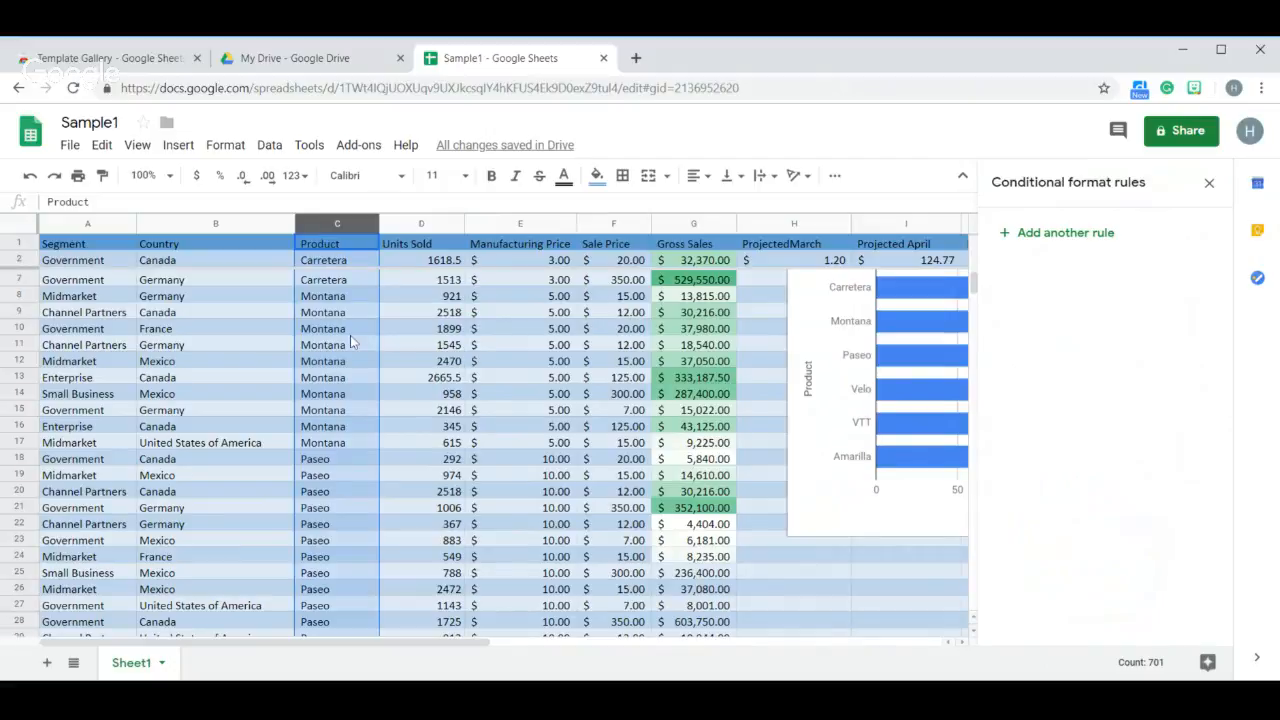
pyautogui.scroll(2, 350, 342)
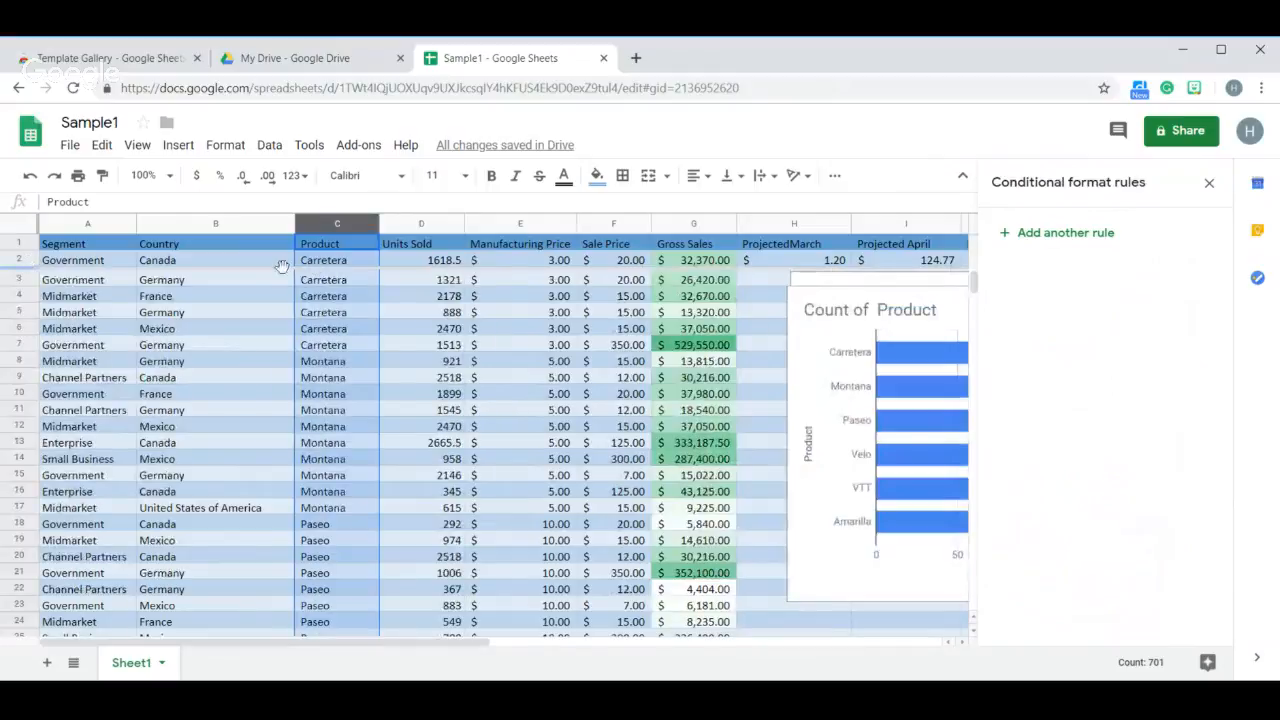
# Step: Look through the sales records far down the sheet and back to the start, checking them against the frozen Segment and Country headers
pyautogui.scroll(-10, 347, 331)
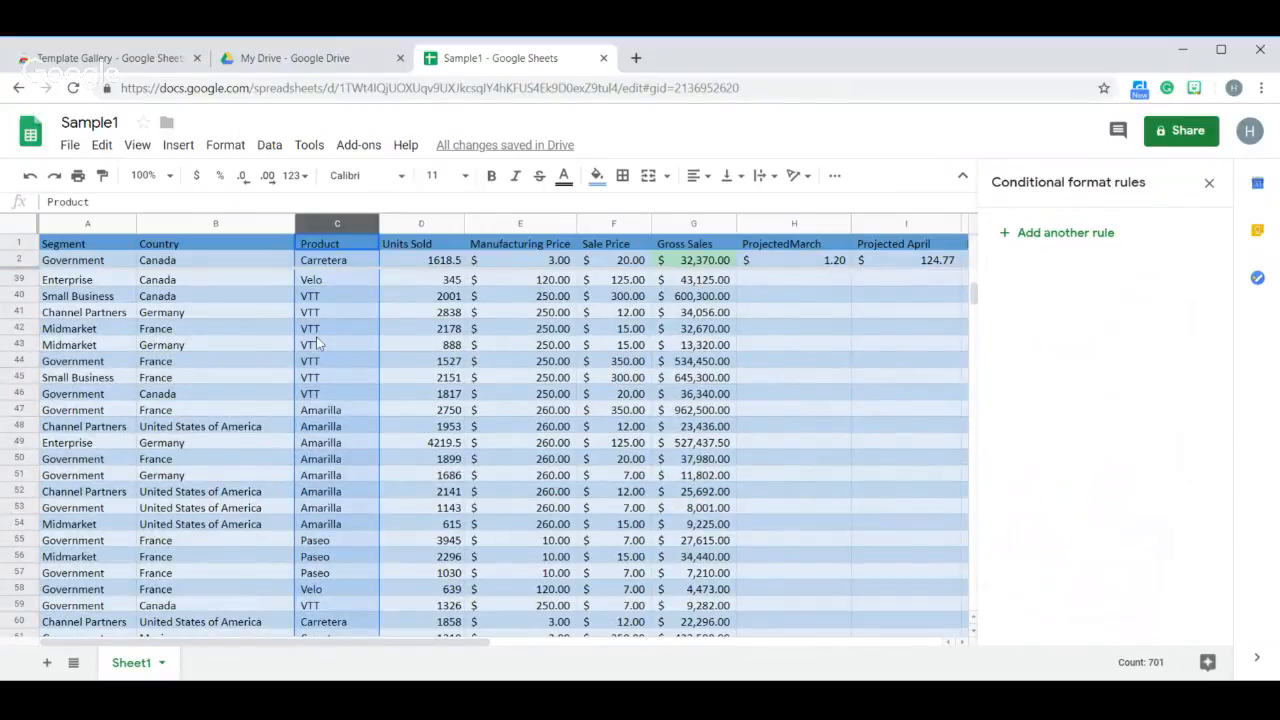
pyautogui.scroll(12, 316, 343)
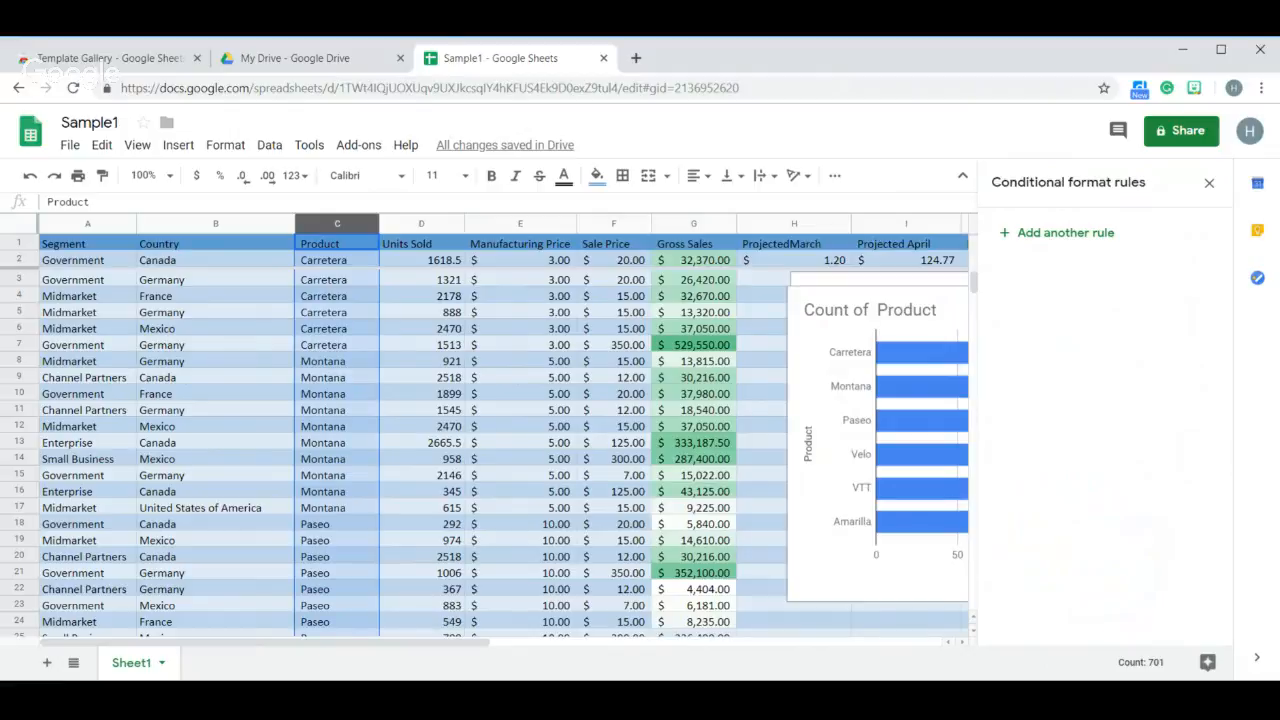
pyautogui.scroll(-20, 400, 550)
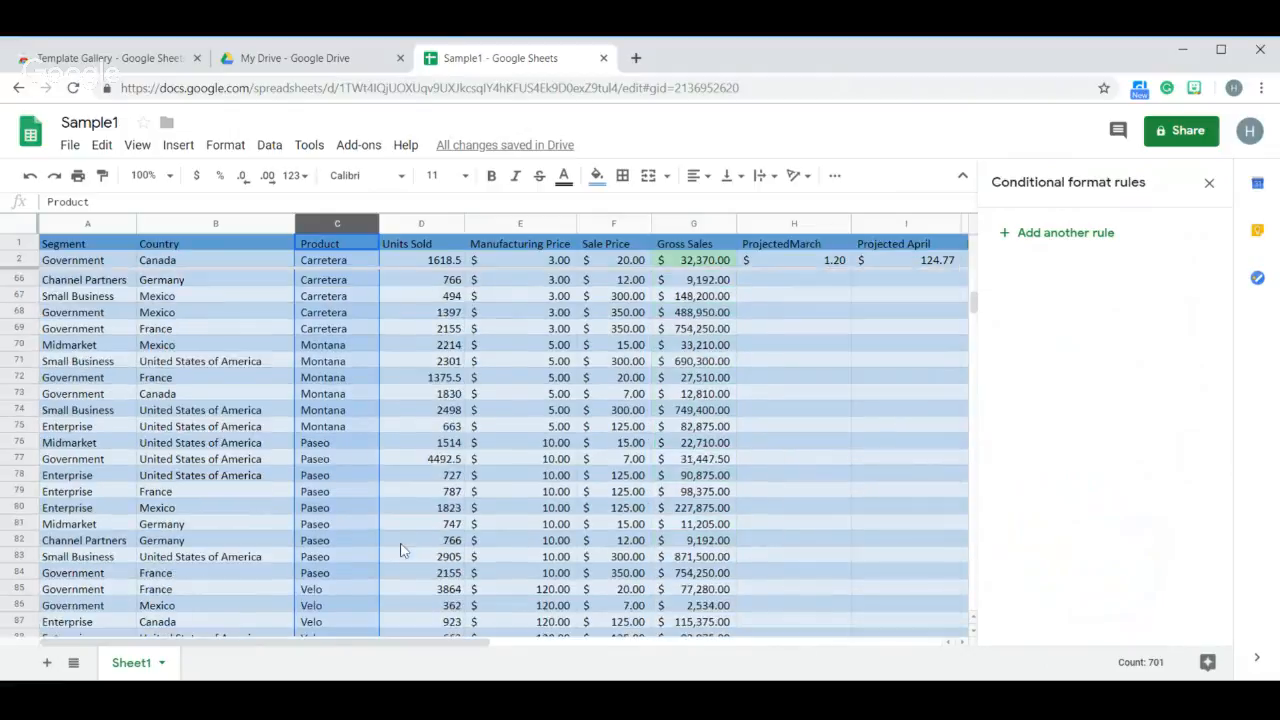
pyautogui.scroll(-20, 500, 450)
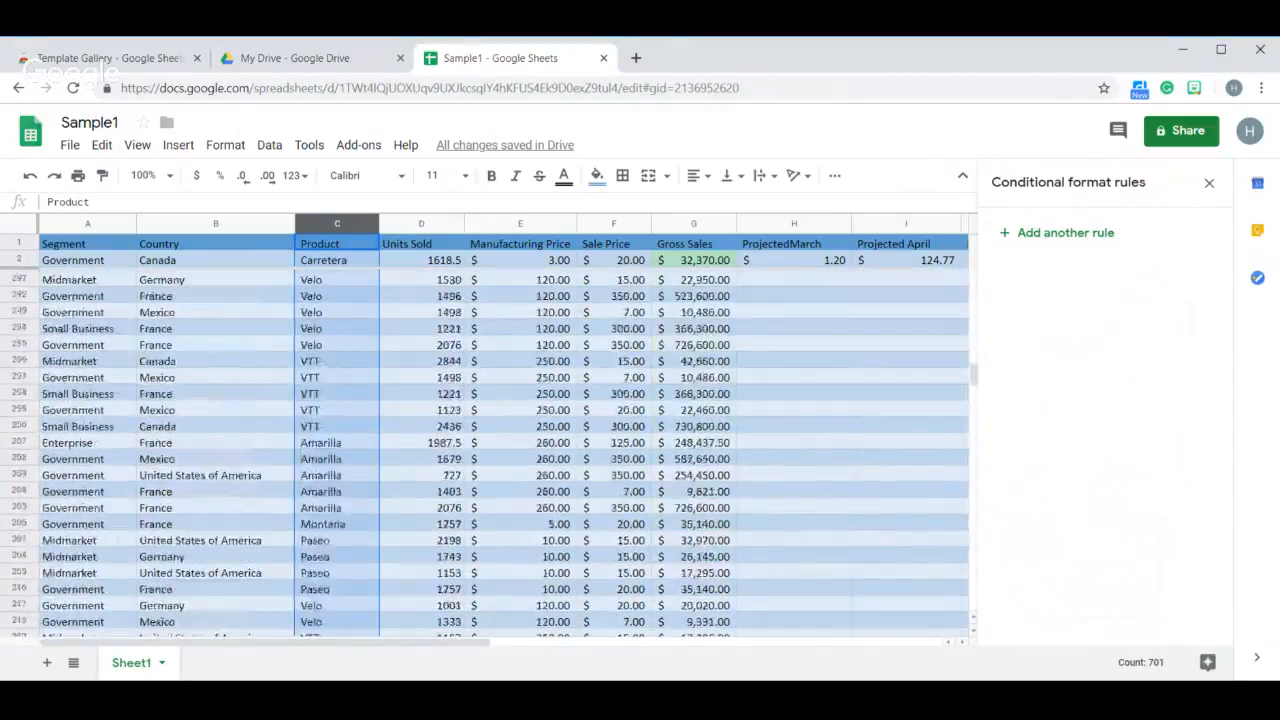
pyautogui.scroll(-8, 500, 450)
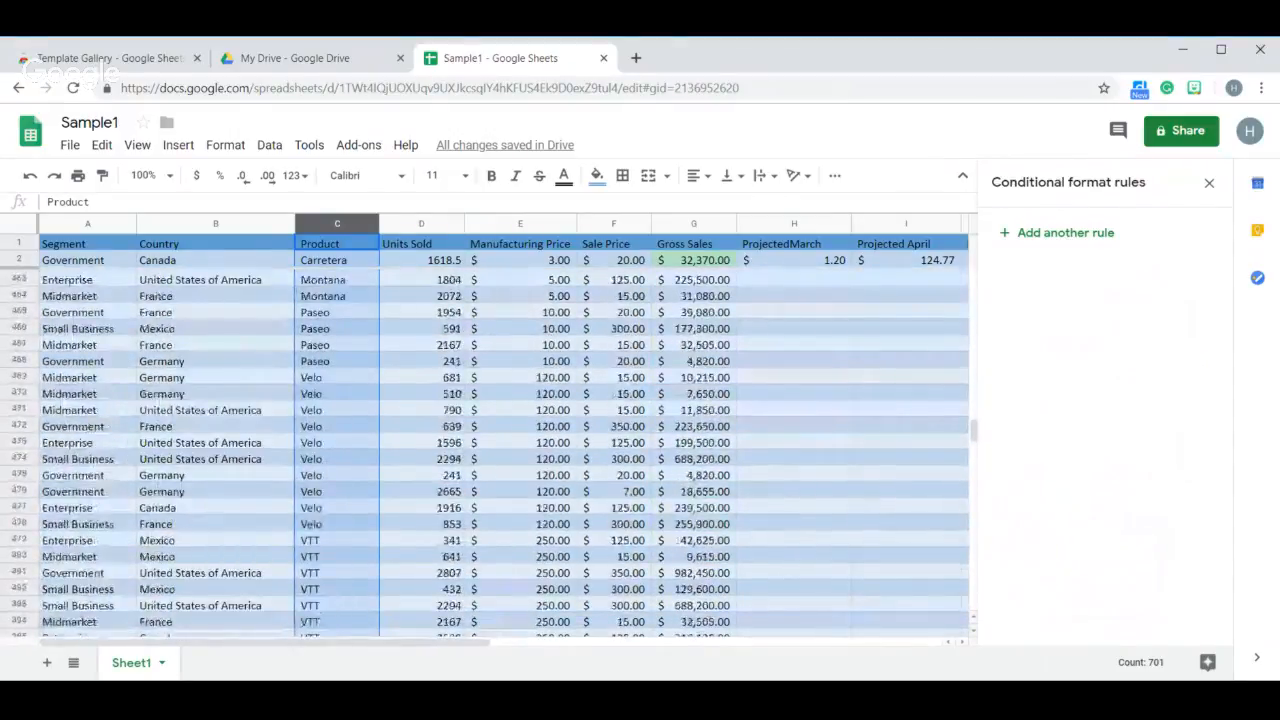
pyautogui.scroll(-3, 500, 450)
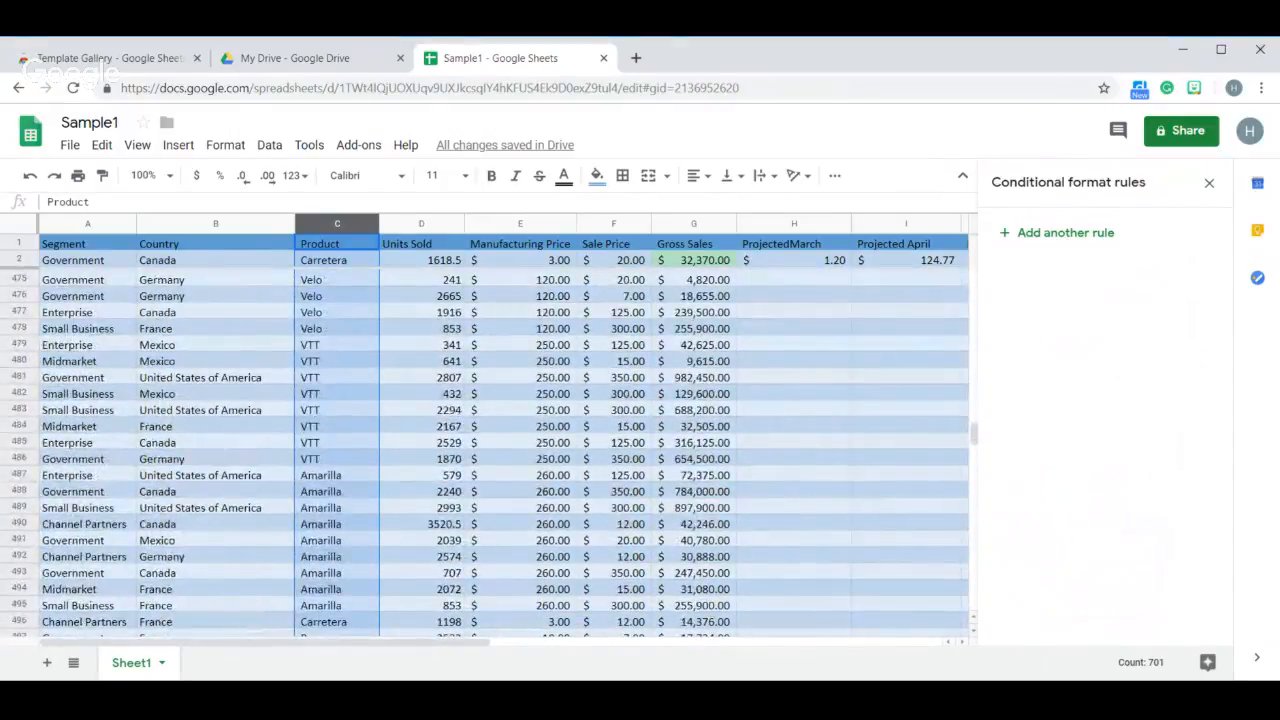
pyautogui.click(88, 250)
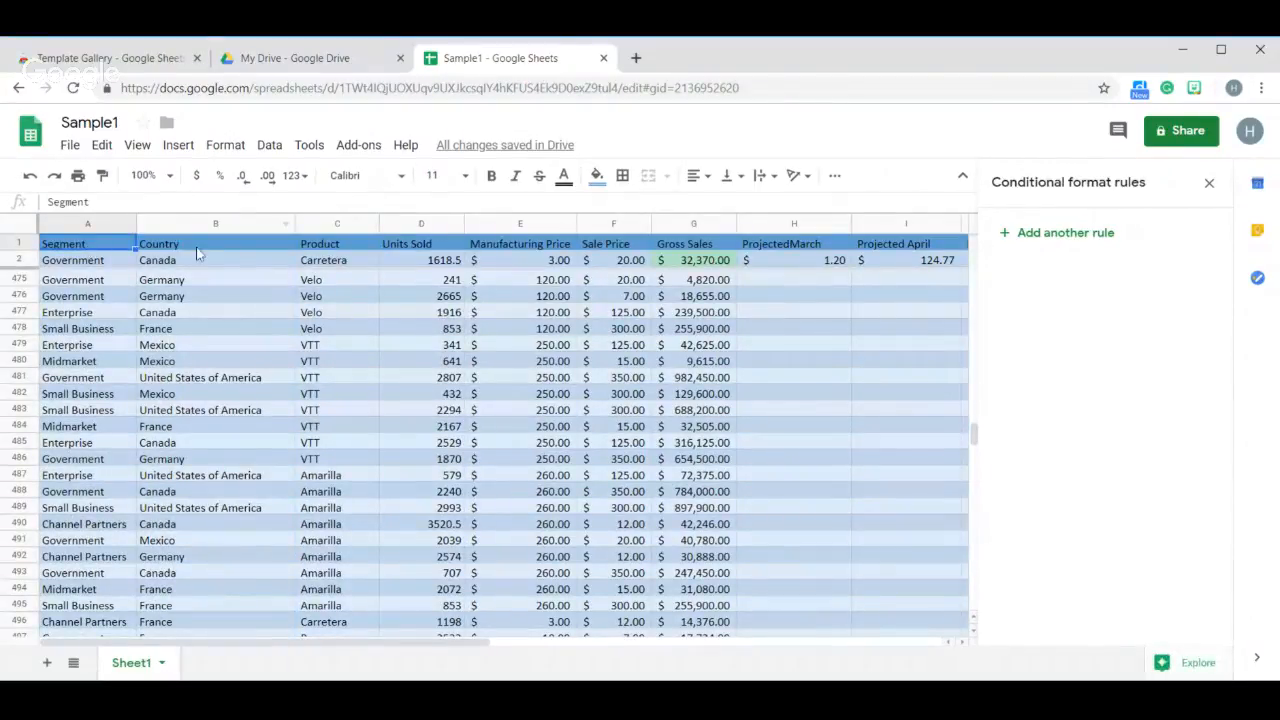
pyautogui.click(197, 250)
pyautogui.scroll(-20, 363, 400)
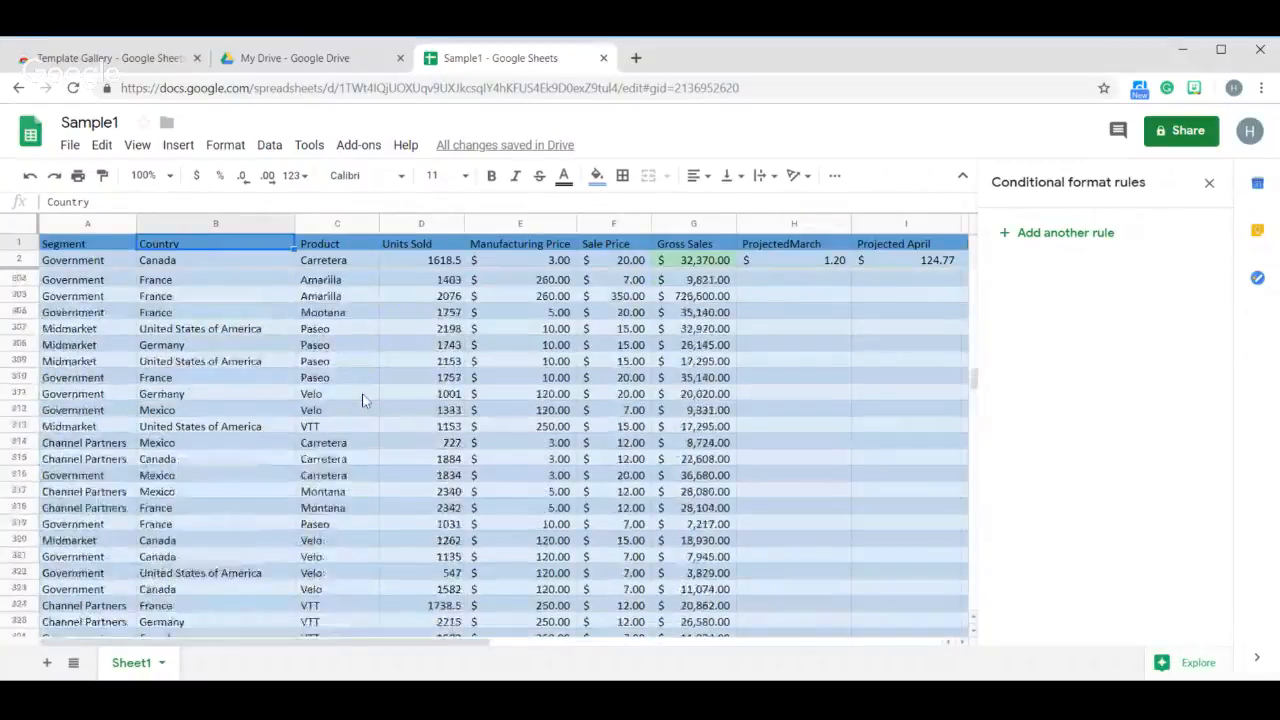
pyautogui.scroll(20, 363, 400)
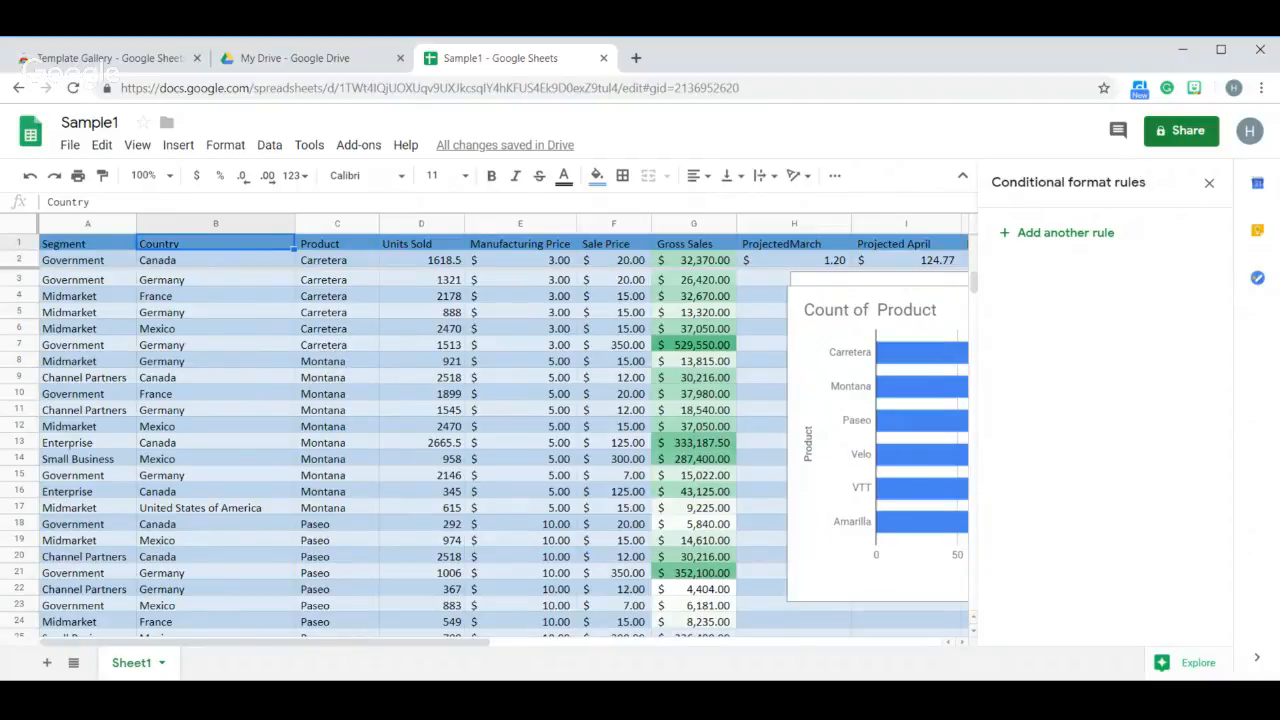
pyautogui.click(102, 145)
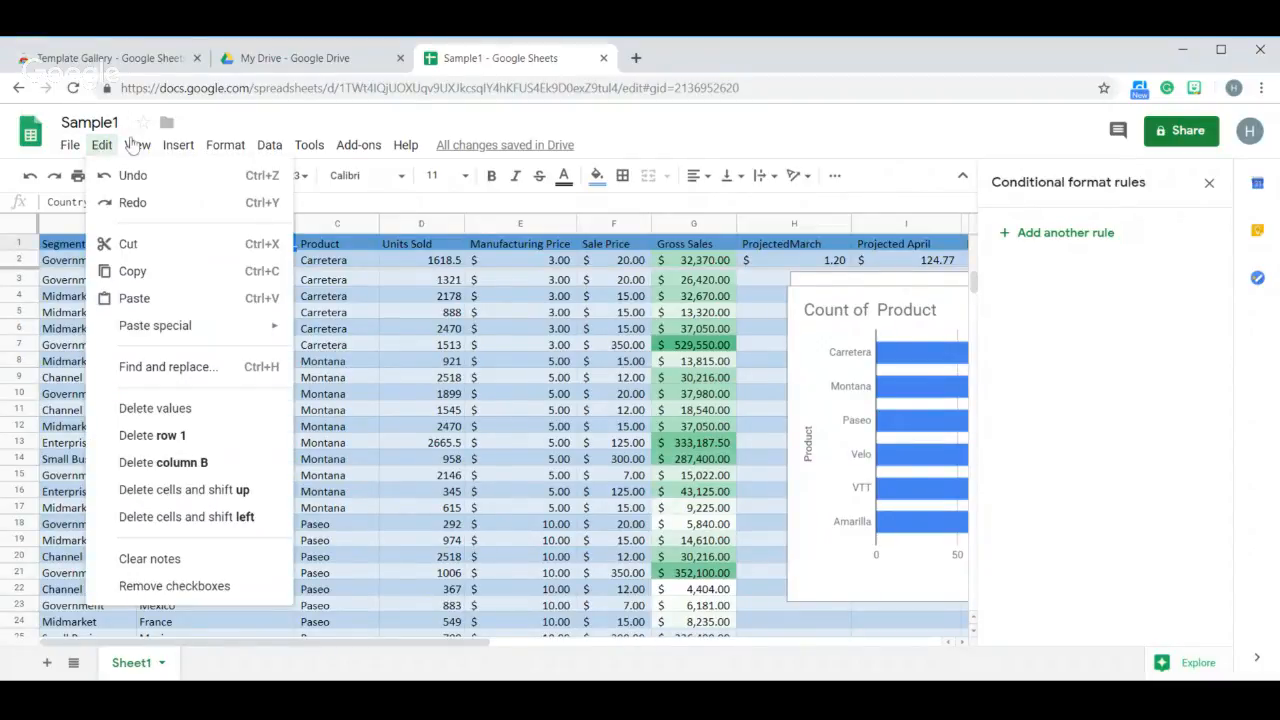
pyautogui.click(670, 131)
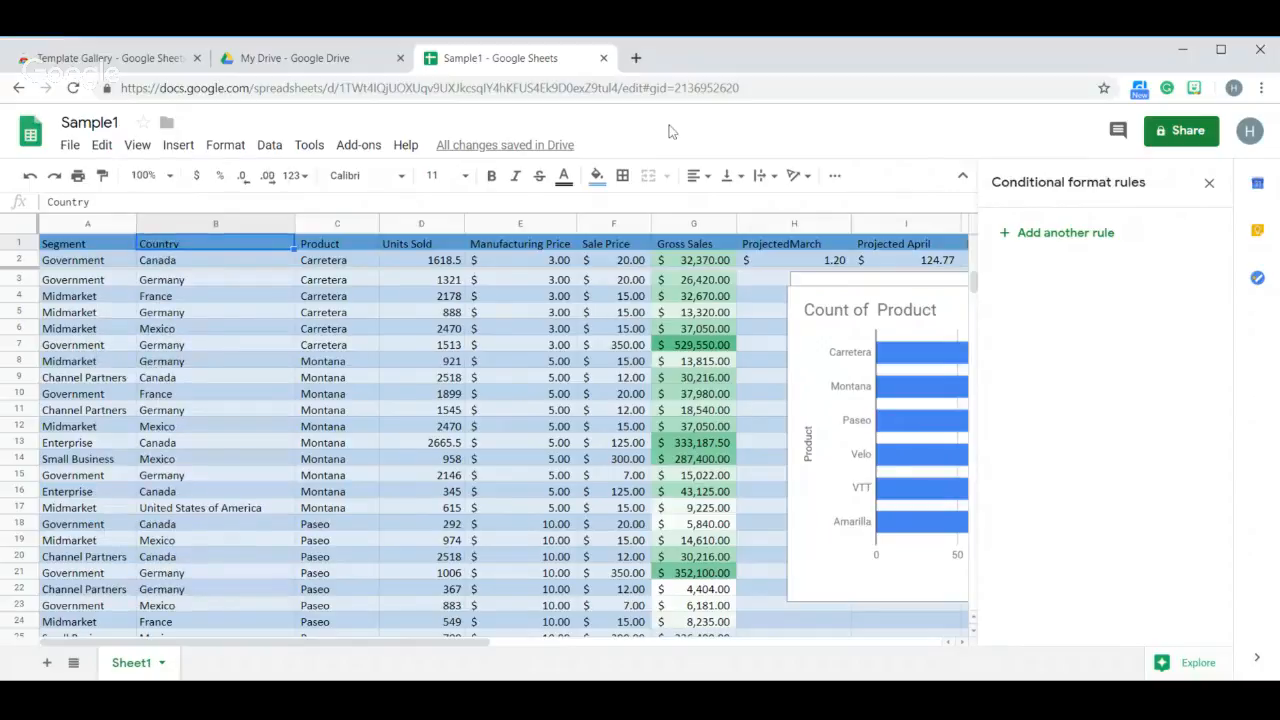